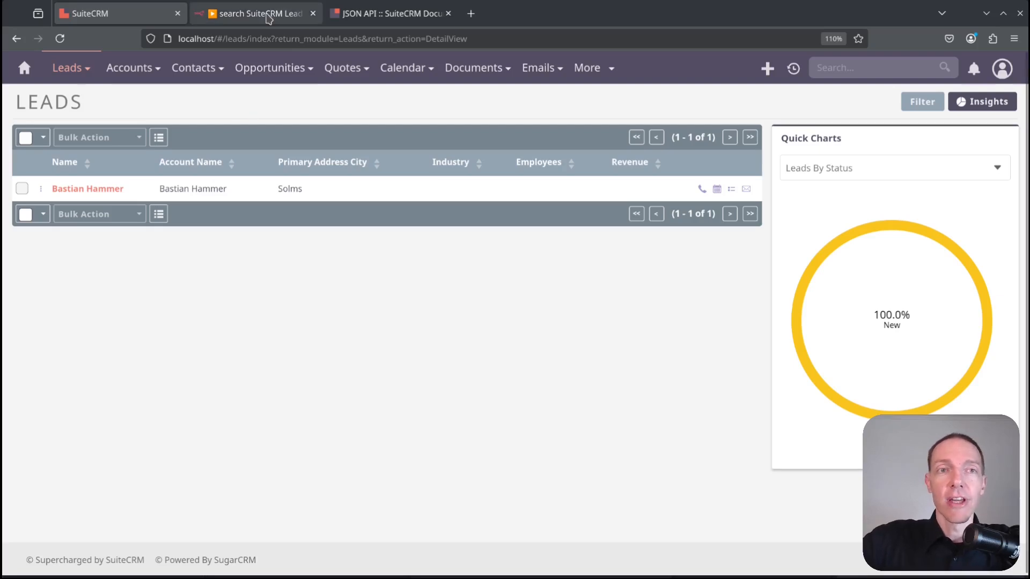
# Switch to n8n to view the lead search workflow, and read the filter strategy in the SuiteCRM JSON API documentation.
pyautogui.click(268, 16)
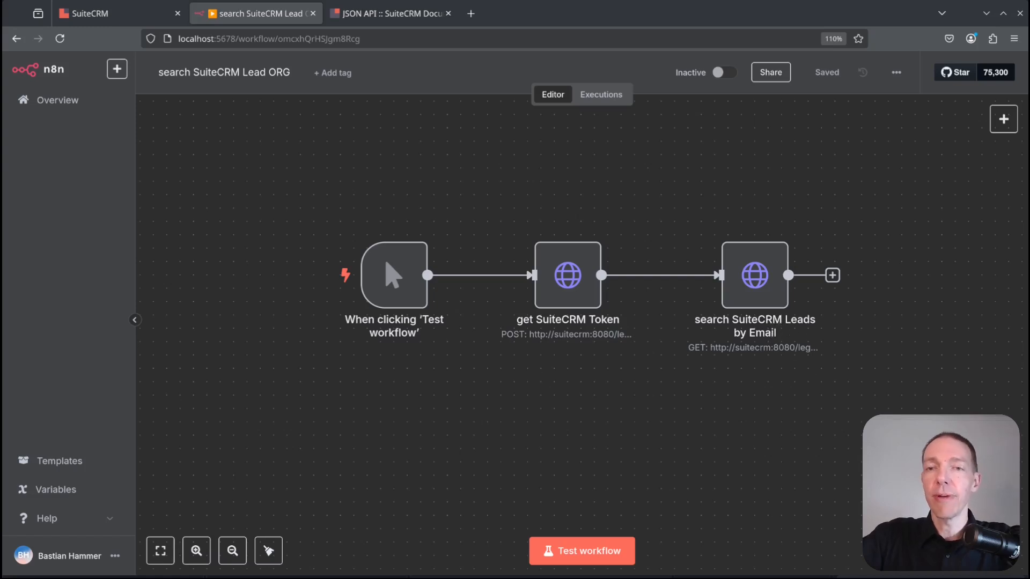
pyautogui.moveTo(891, 415); pyautogui.dragTo(277, 169)
pyautogui.click(806, 473)
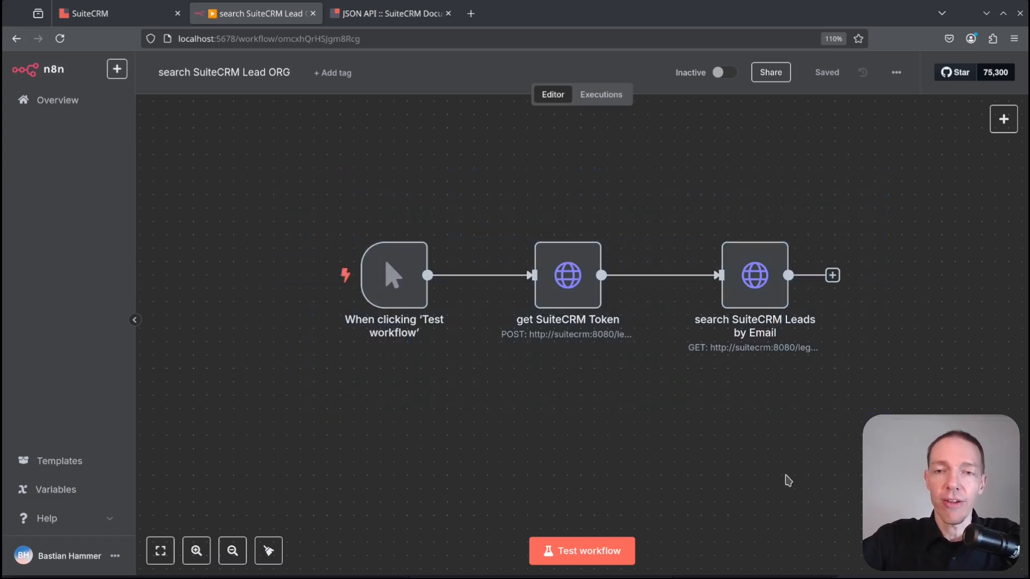
pyautogui.click(413, 13)
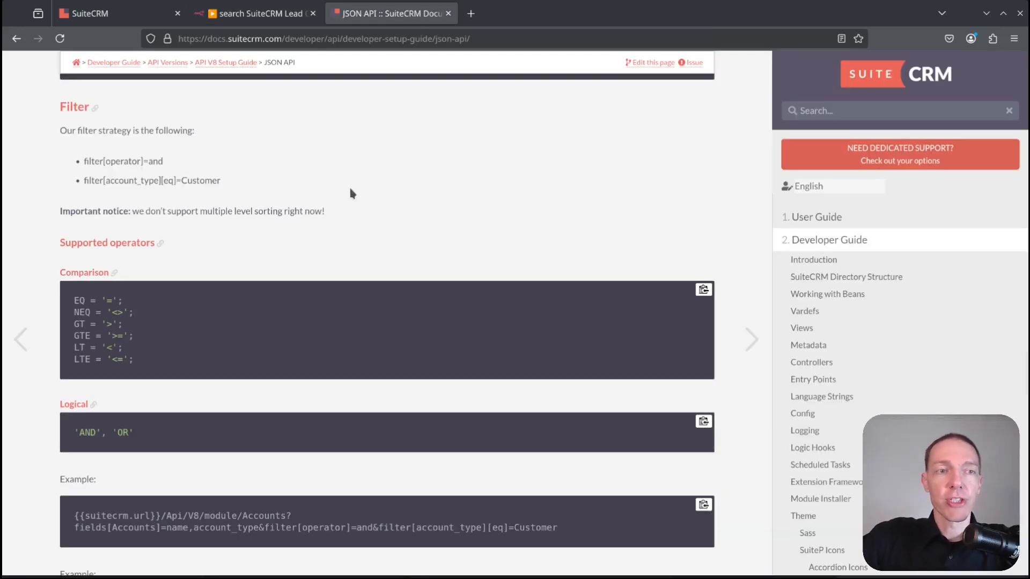
pyautogui.hotkey('ctrl', '+')
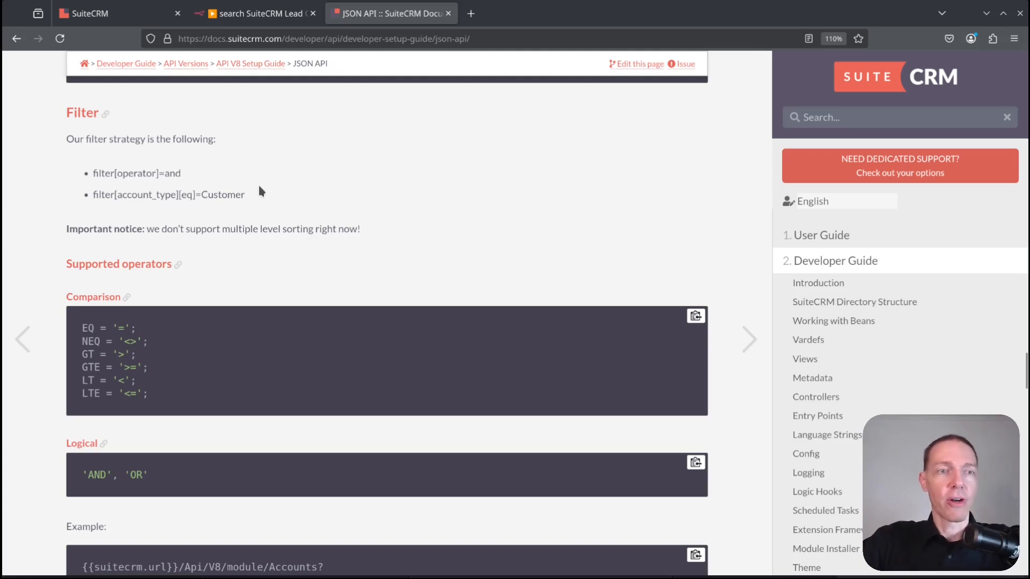
pyautogui.hotkey('ctrl', 'shift', 'Tab')
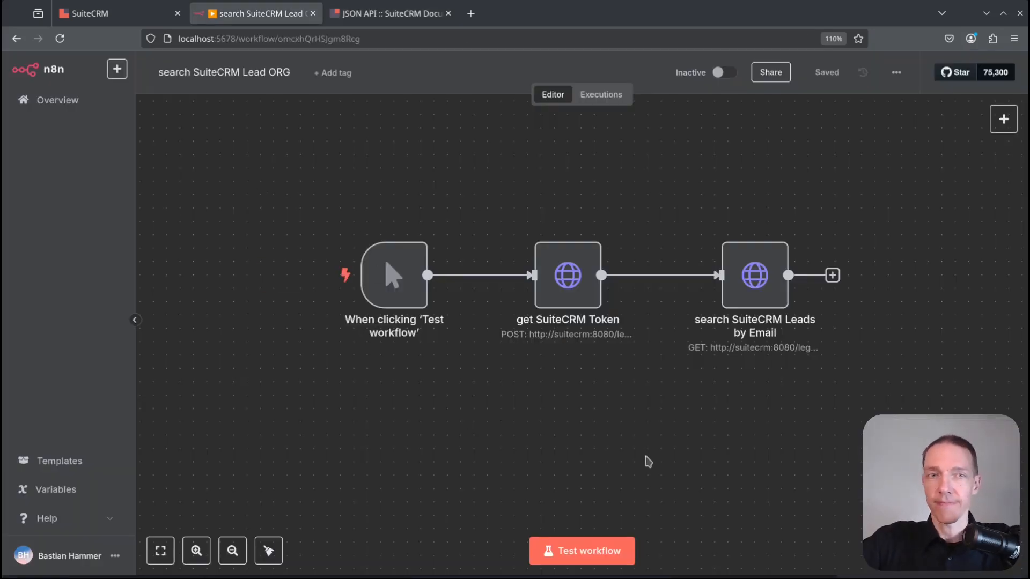
# Duplicate the workflow under the name "create SuiteCRM Lead without Duplicates" and close the original workflow.
pyautogui.click(897, 73)
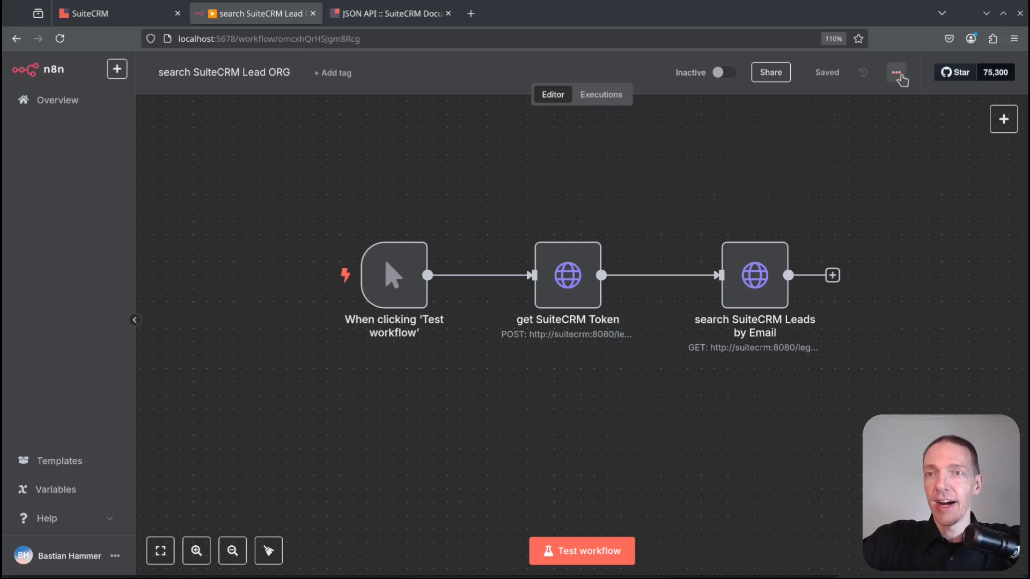
pyautogui.click(868, 103)
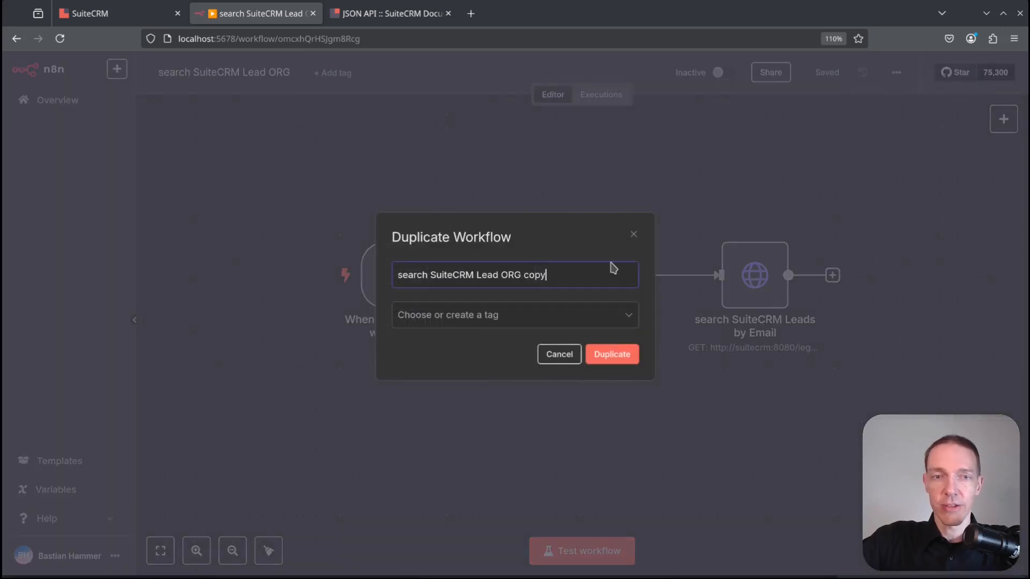
pyautogui.hotkey('ctrl', 'shift', 'Right')
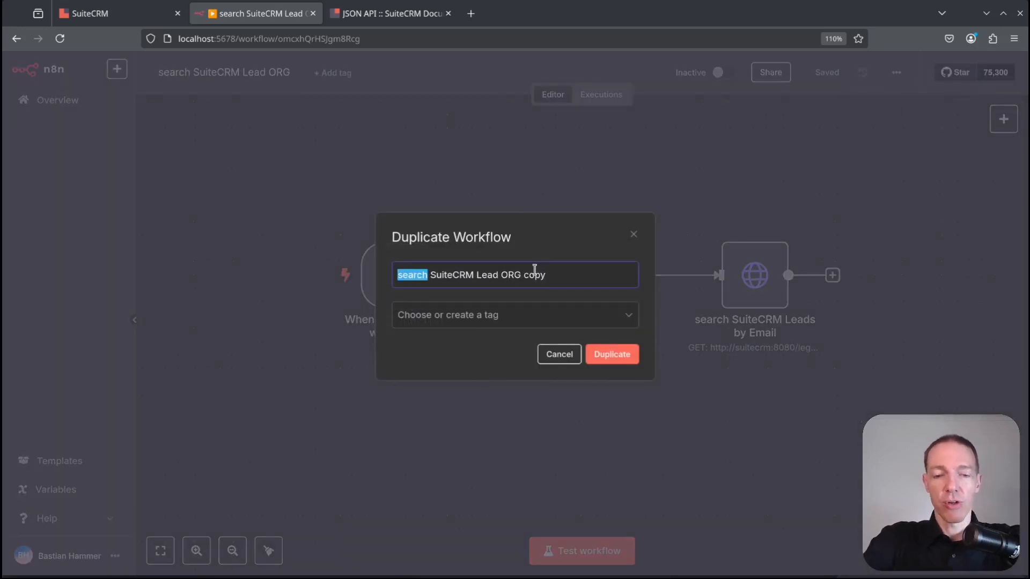
pyautogui.write('create')
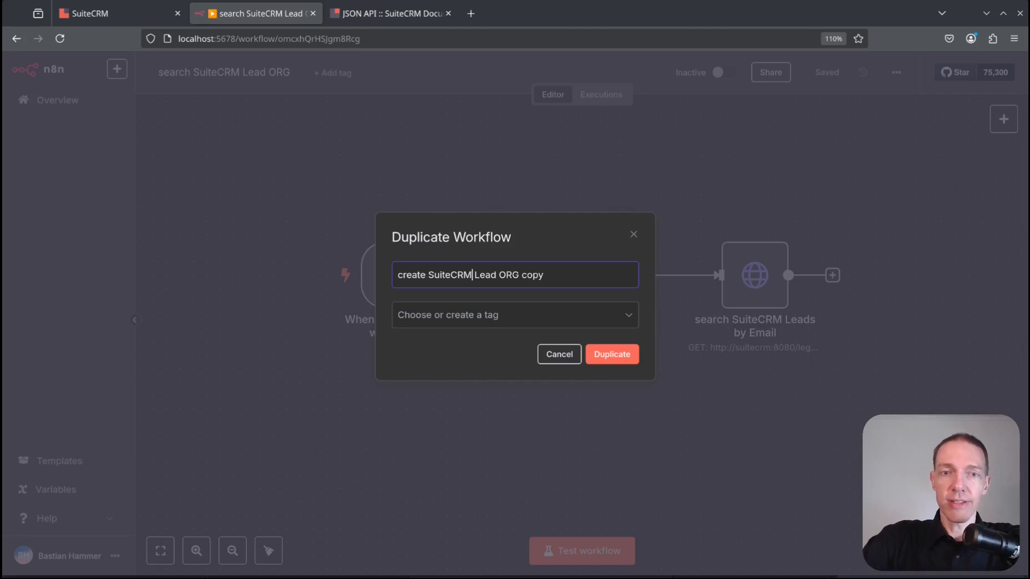
pyautogui.hotkey('shift', 'End')
pyautogui.write('wi')
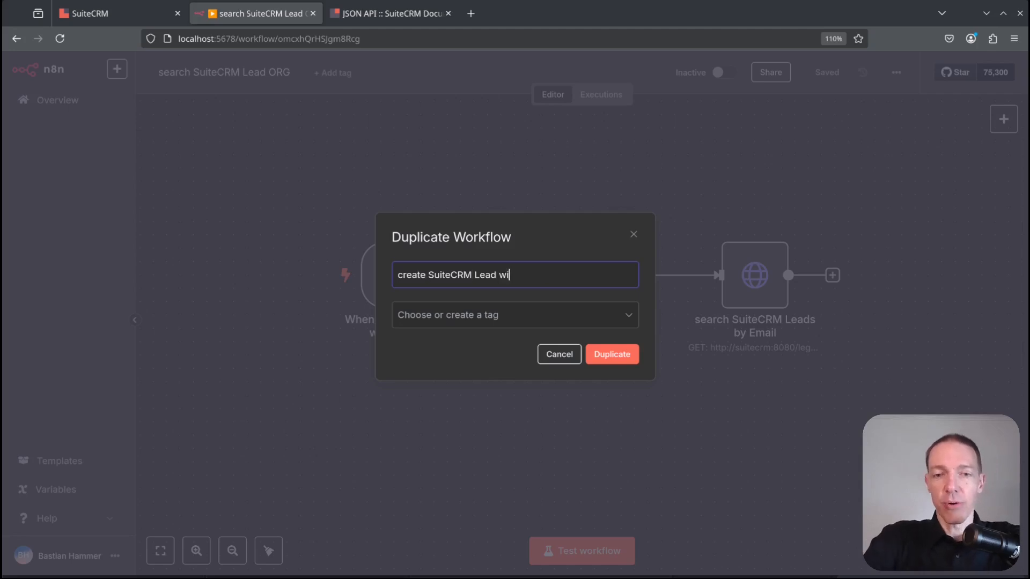
pyautogui.write('thout')
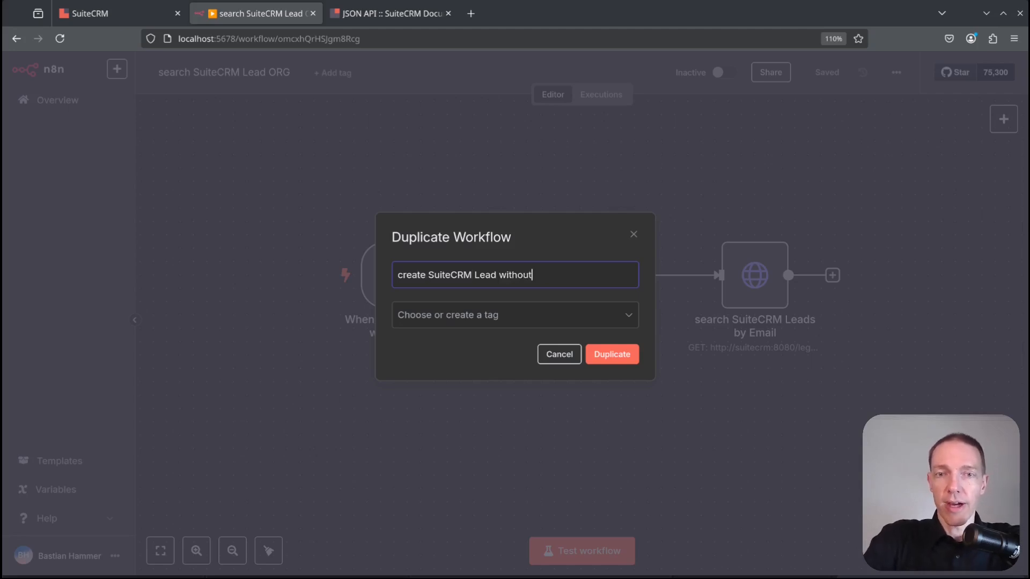
pyautogui.write(' Duplicates')
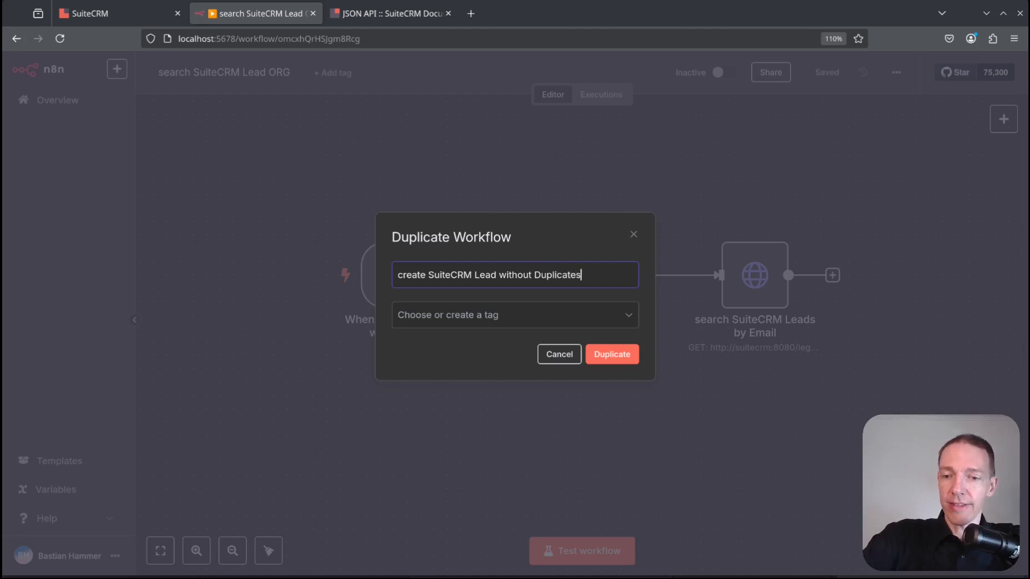
pyautogui.press('Return')
pyautogui.click(313, 13)
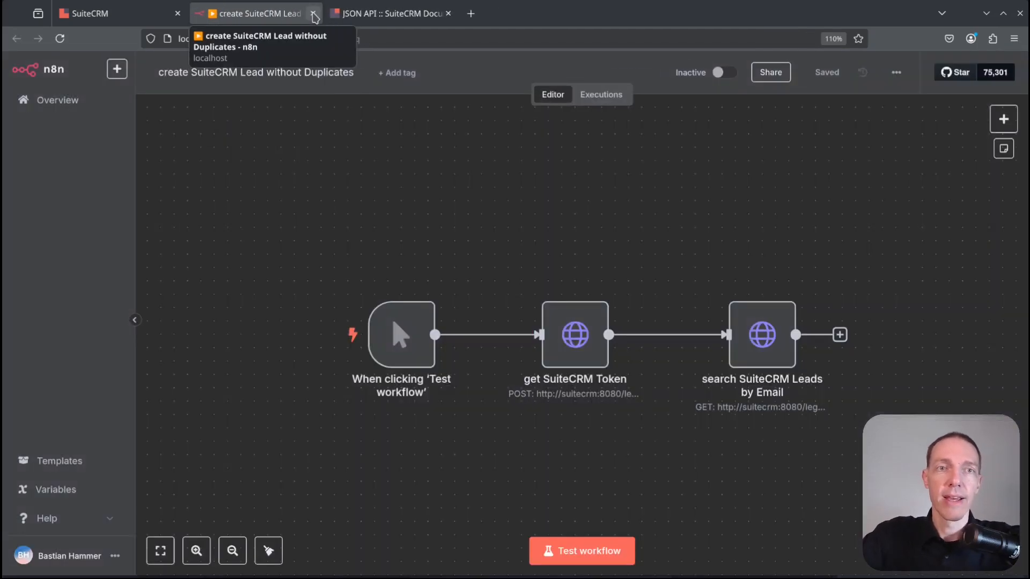
# Run only the get SuiteCRM Token node to fetch an access token.
pyautogui.moveTo(651, 269); pyautogui.dragTo(591, 168)
pyautogui.moveTo(548, 218)
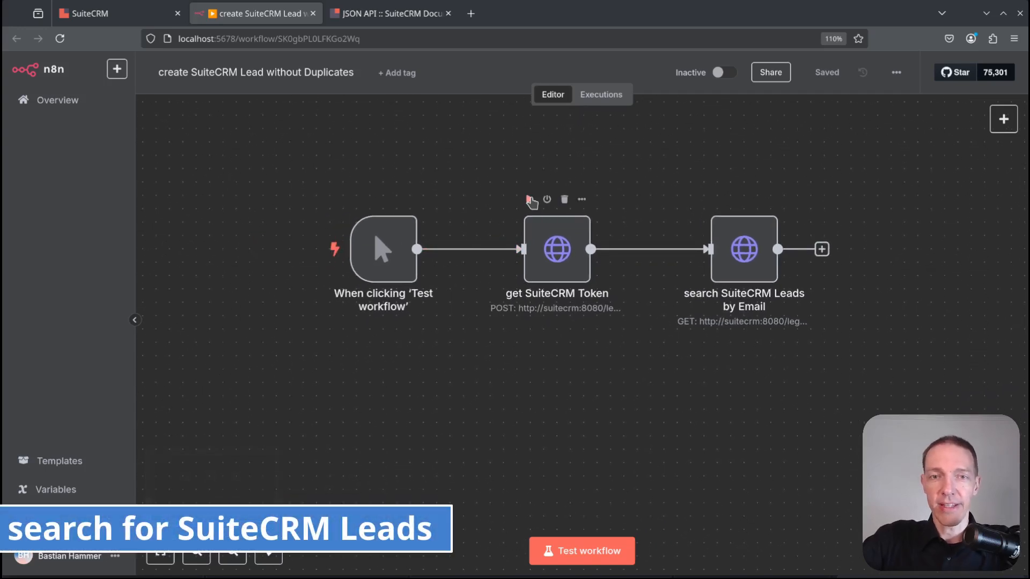
pyautogui.click(530, 200)
# Examine the email1 equality filter in the URL of the search SuiteCRM Leads by Email node.
pyautogui.moveTo(757, 242)
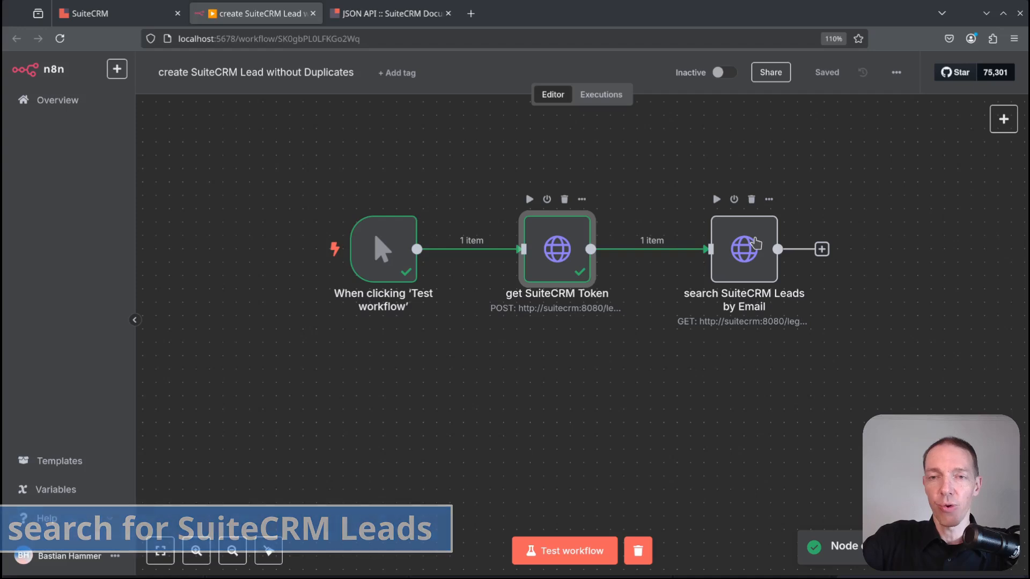
pyautogui.click(757, 243)
pyautogui.doubleClick(757, 242)
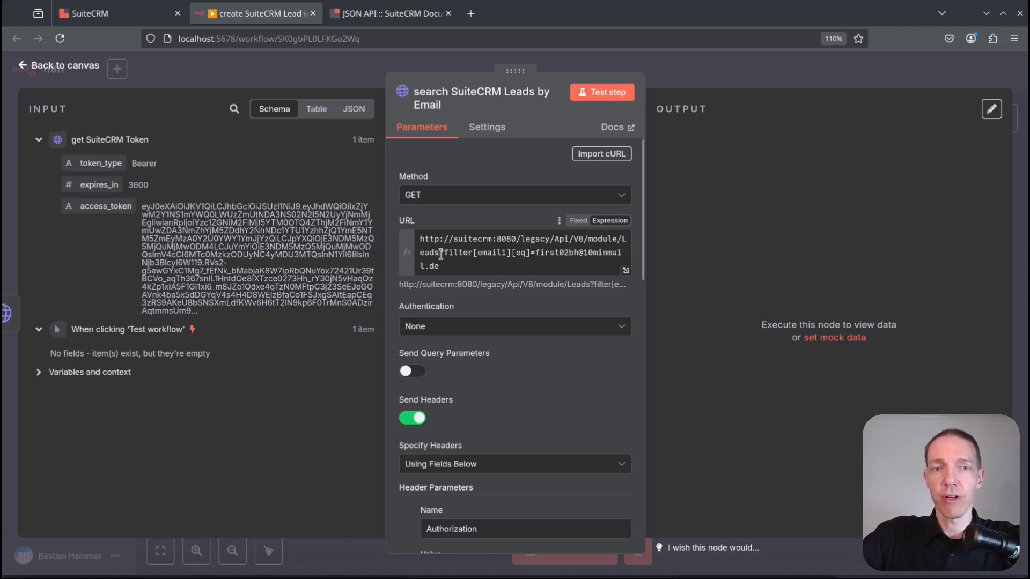
pyautogui.moveTo(440, 253); pyautogui.dragTo(475, 251)
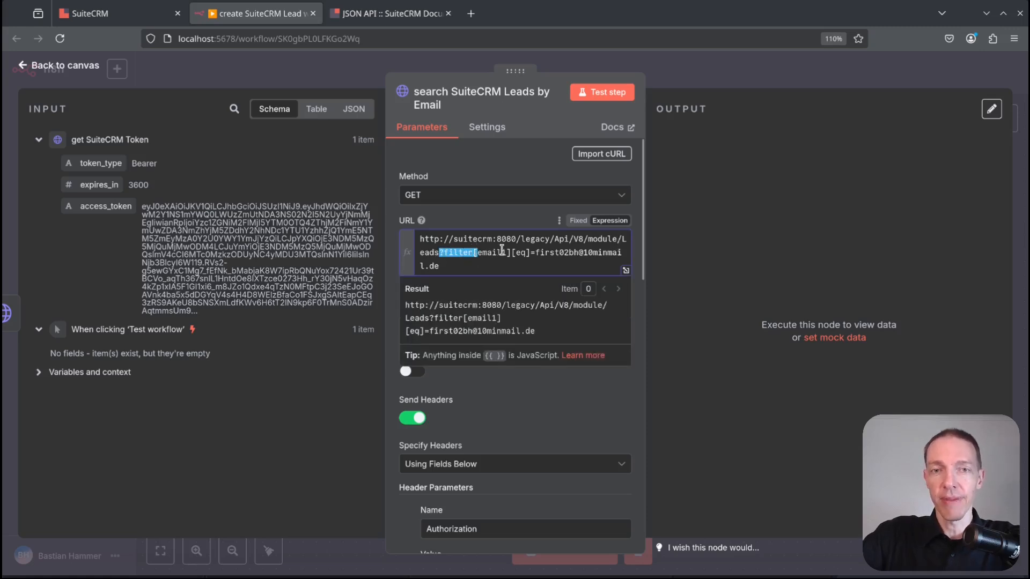
pyautogui.doubleClick(501, 252)
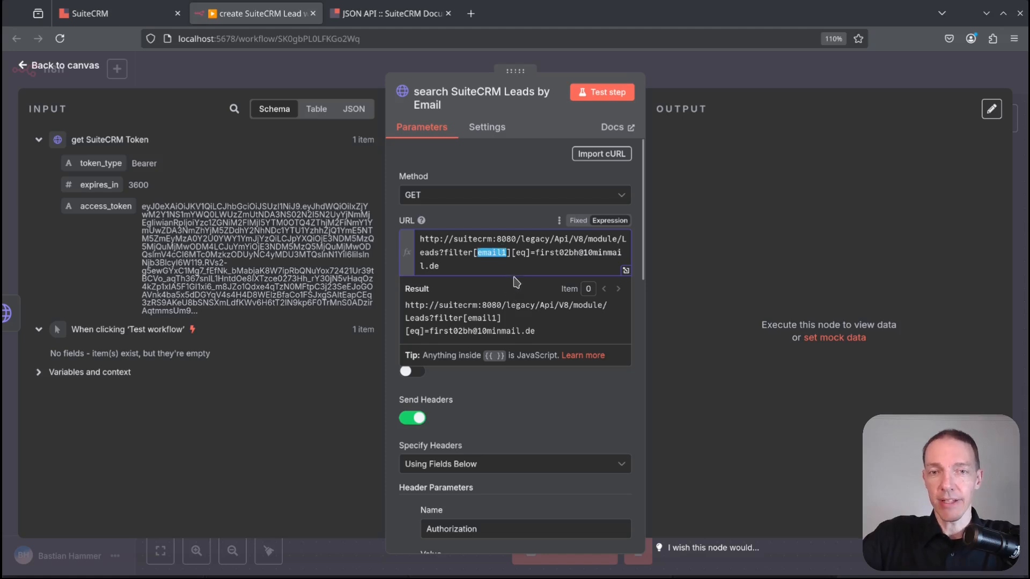
pyautogui.doubleClick(520, 253)
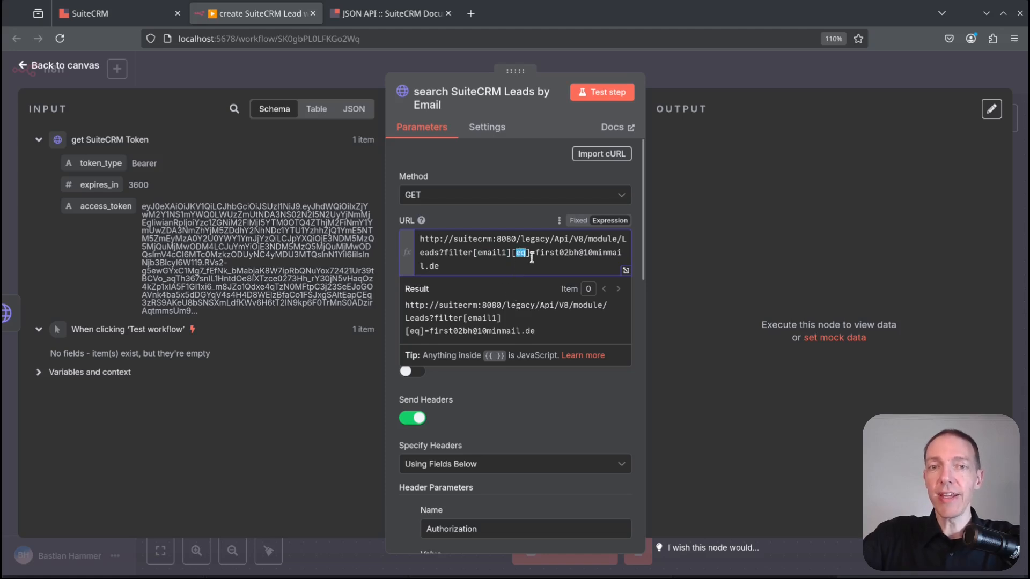
pyautogui.moveTo(536, 253); pyautogui.dragTo(536, 262)
pyautogui.click(538, 266)
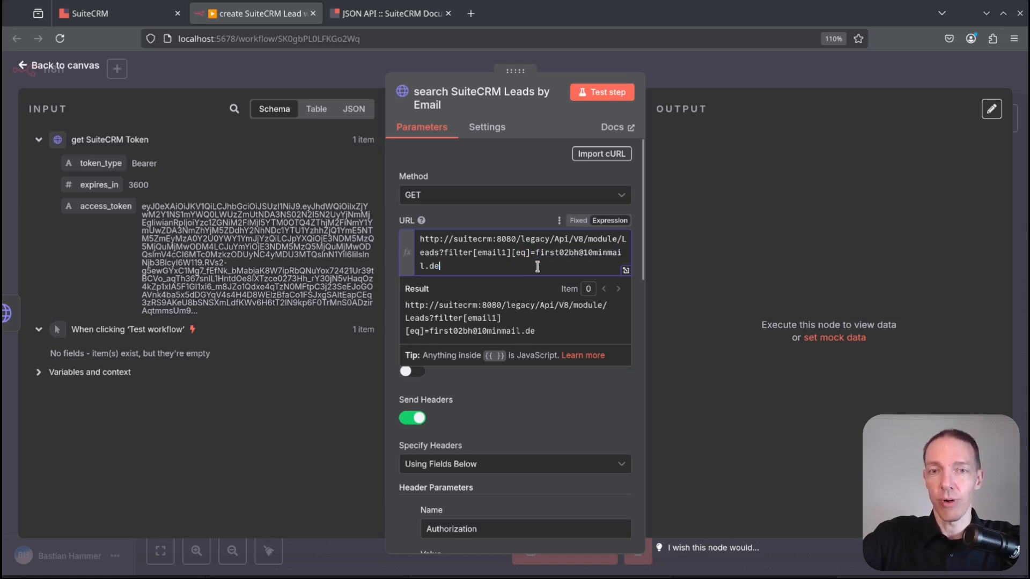
pyautogui.click(690, 73)
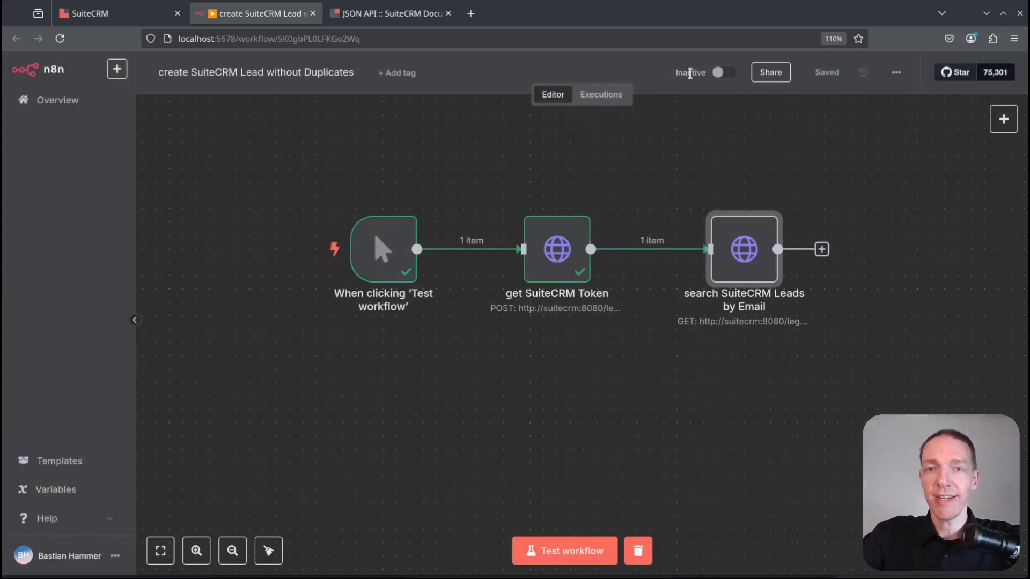
# Add an n8n Form submission trigger to the workflow.
pyautogui.click(1004, 123)
pyautogui.write('form')
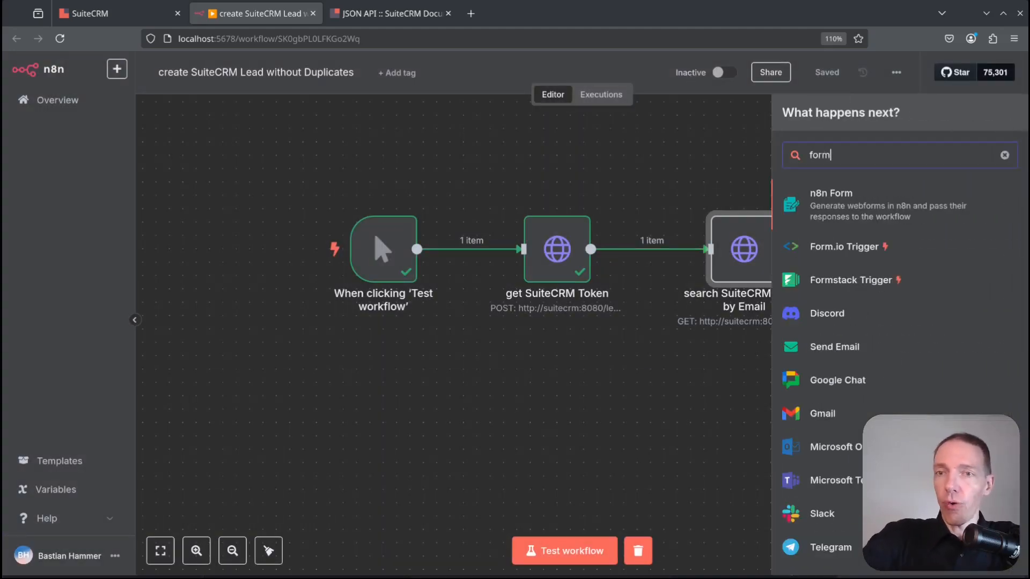
pyautogui.click(842, 210)
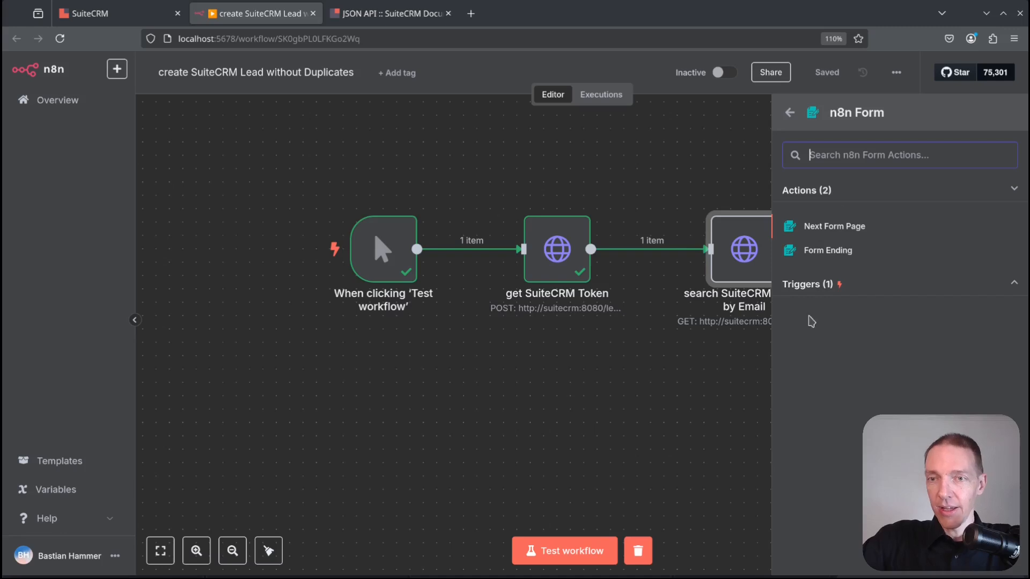
pyautogui.click(819, 288)
pyautogui.click(833, 308)
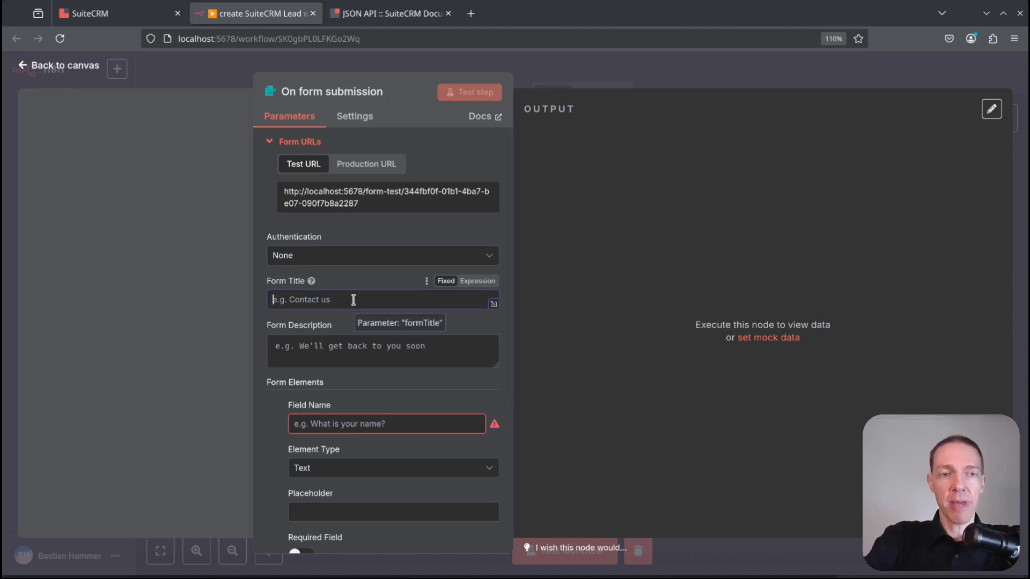
# Set the form title to "Lead Form" and name the first form element "First Name".
pyautogui.write('Lead Form')
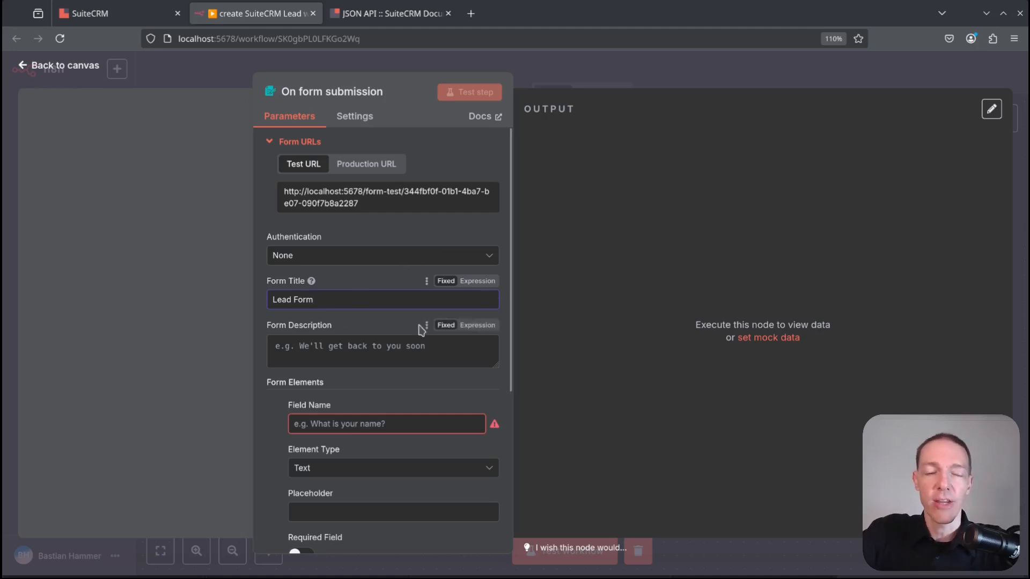
pyautogui.click(394, 424)
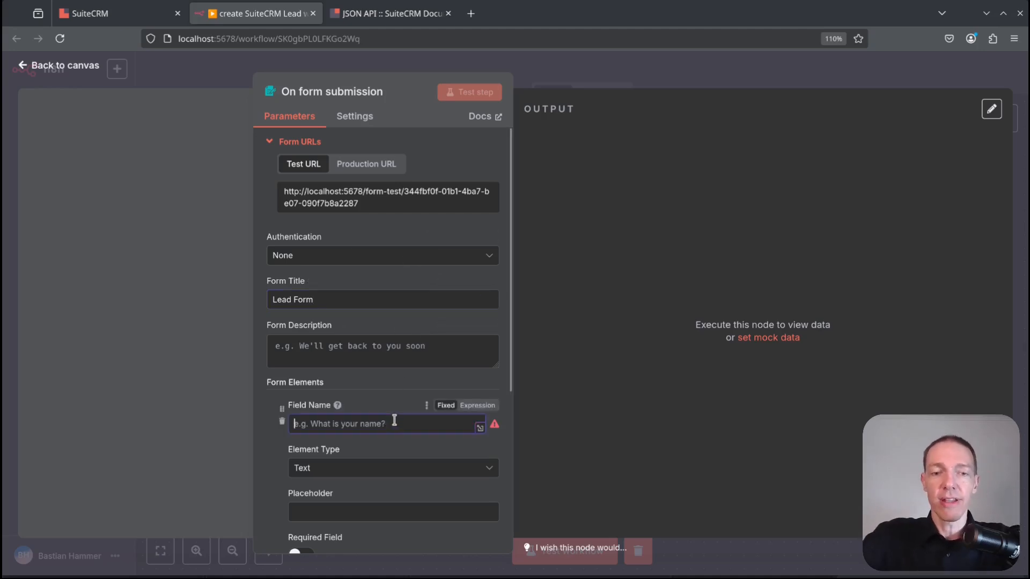
pyautogui.write('First Name')
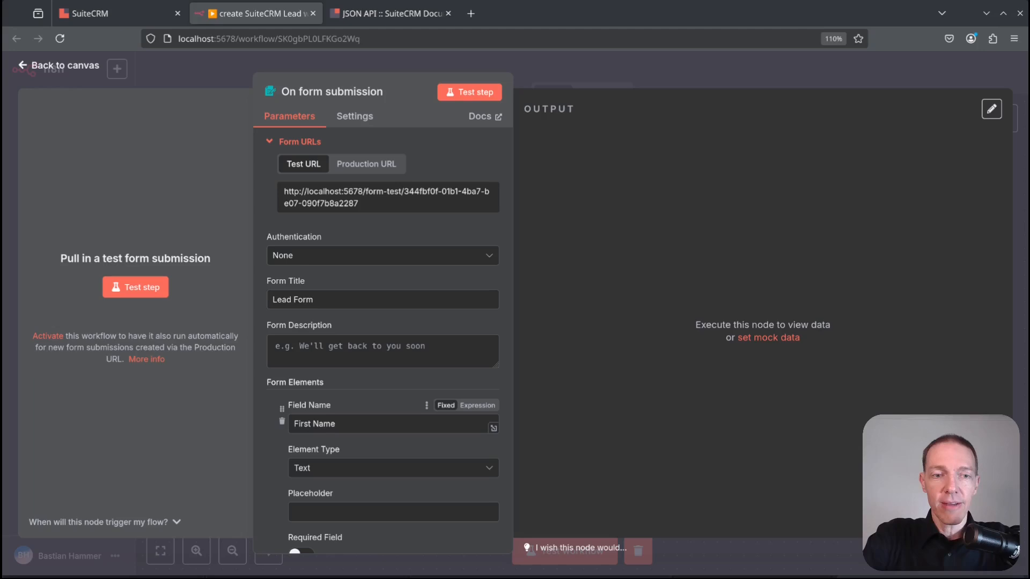
# Add a second form element named "Last Name" and make it a required field.
pyautogui.scroll(-5, 391, 424)
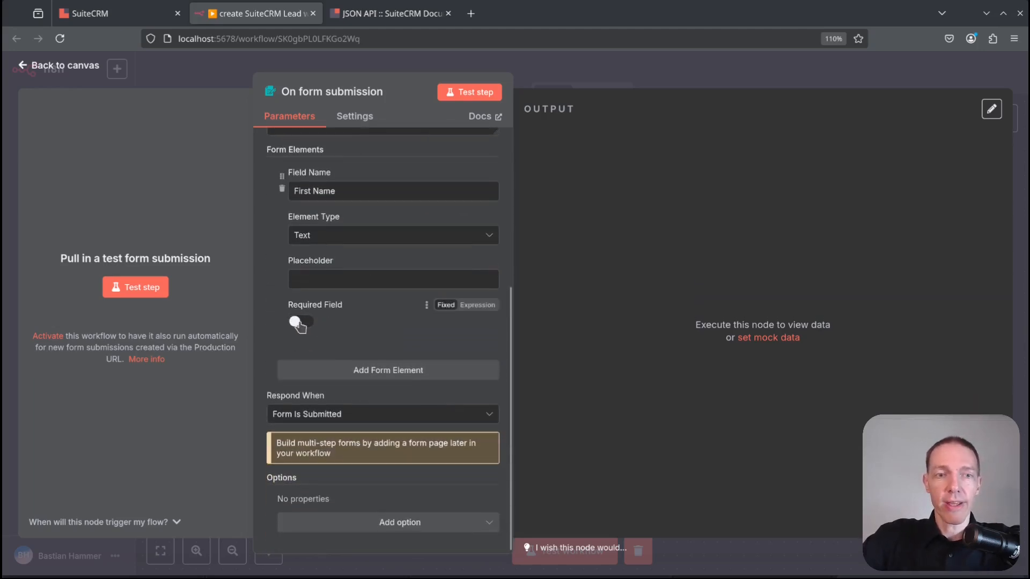
pyautogui.click(379, 369)
pyautogui.click(341, 397)
pyautogui.write('L')
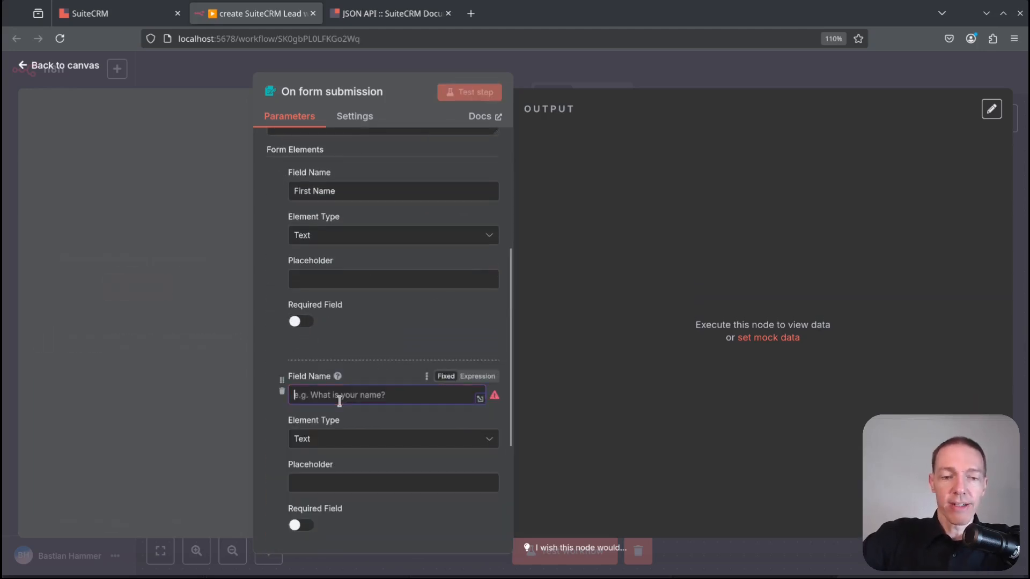
pyautogui.write('ast Name')
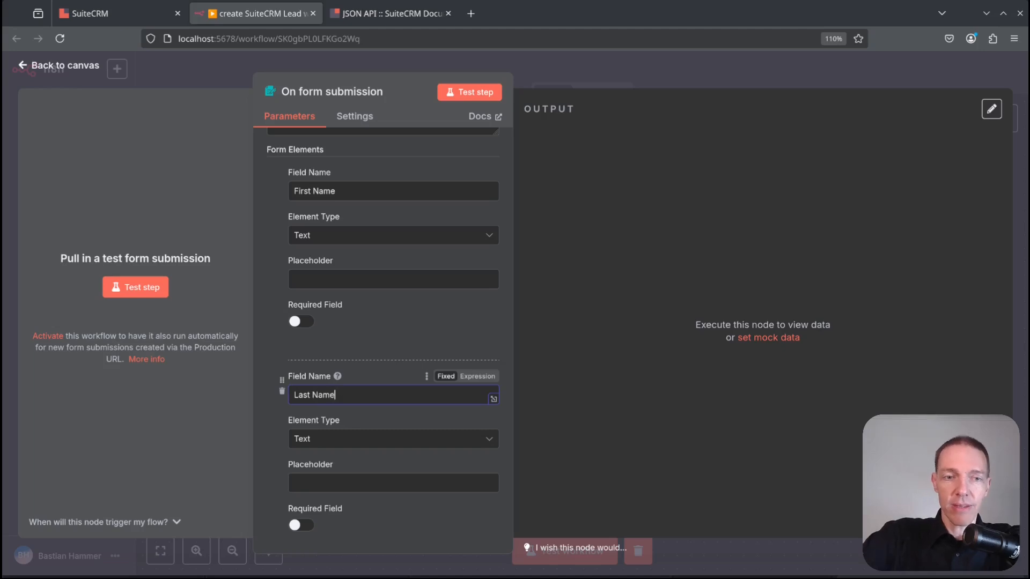
pyautogui.scroll(-3, 334, 371)
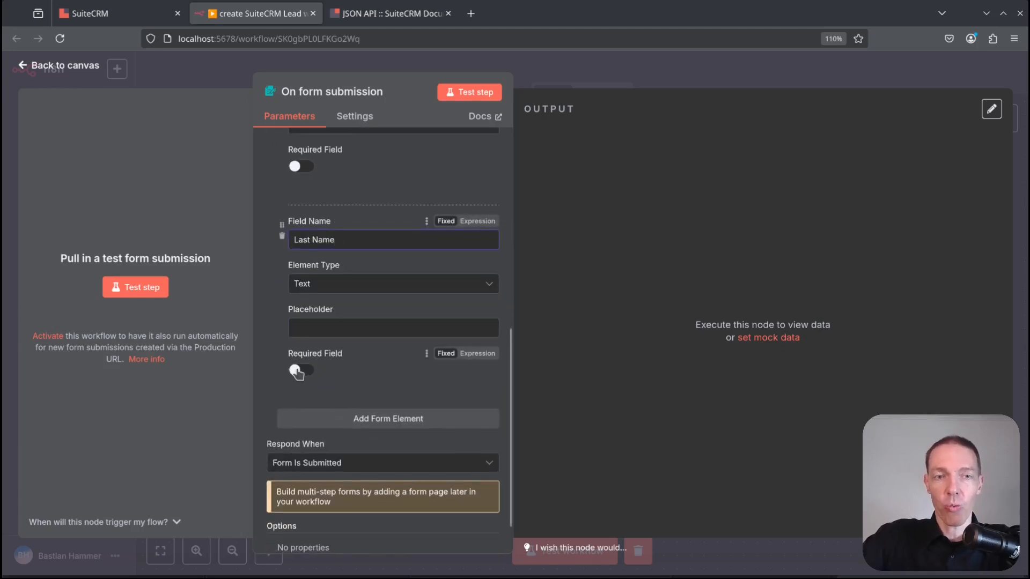
pyautogui.click(299, 370)
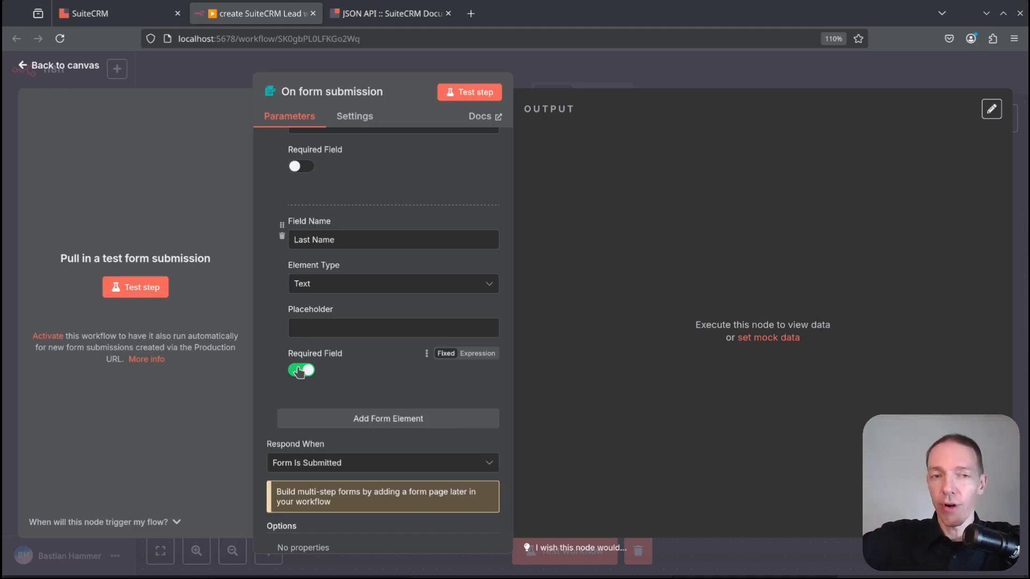
# Add a third form element named "E-Mail" to the form trigger.
pyautogui.click(377, 424)
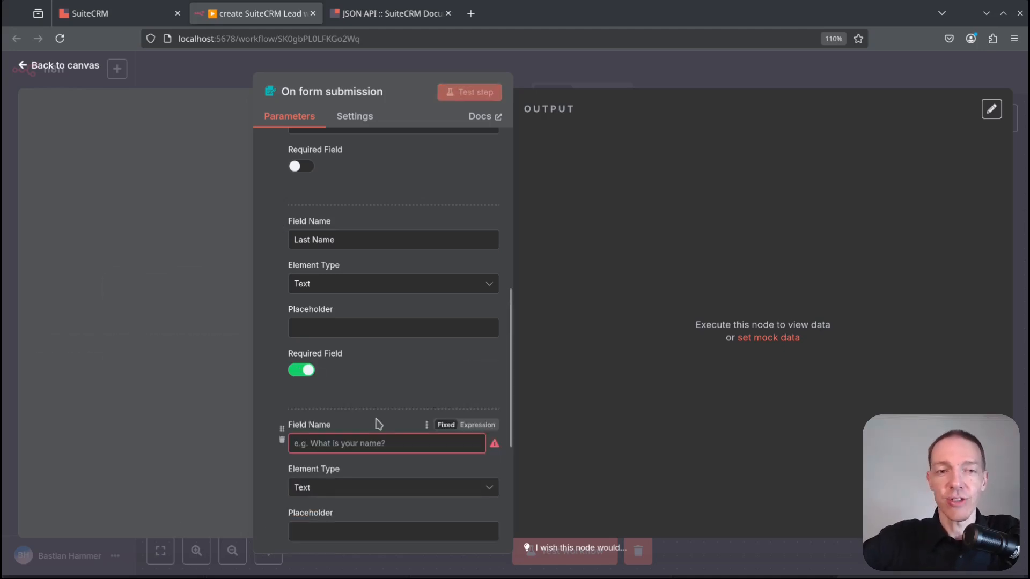
pyautogui.scroll(-3, 395, 352)
pyautogui.click(394, 287)
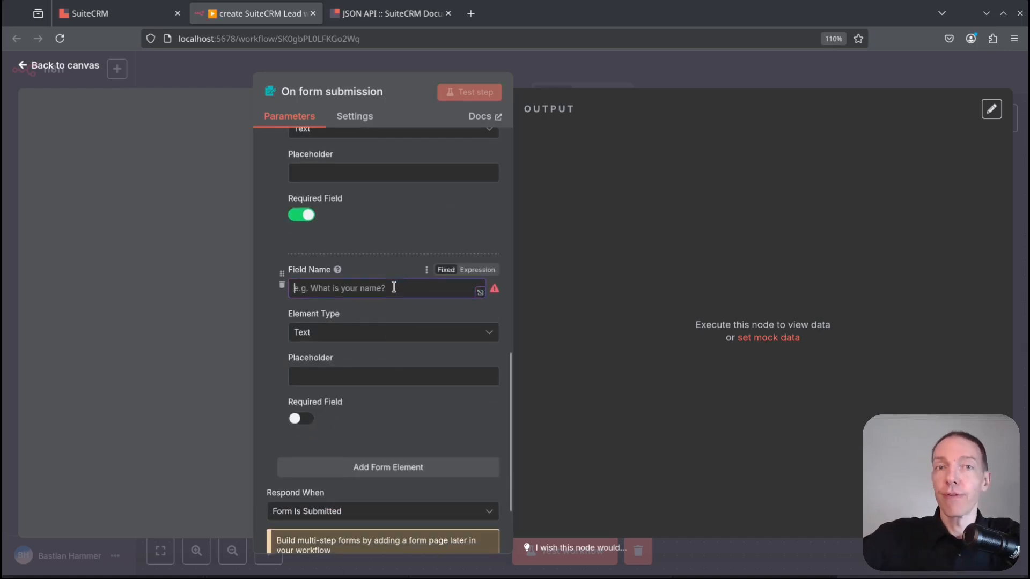
pyautogui.write('E-Mail')
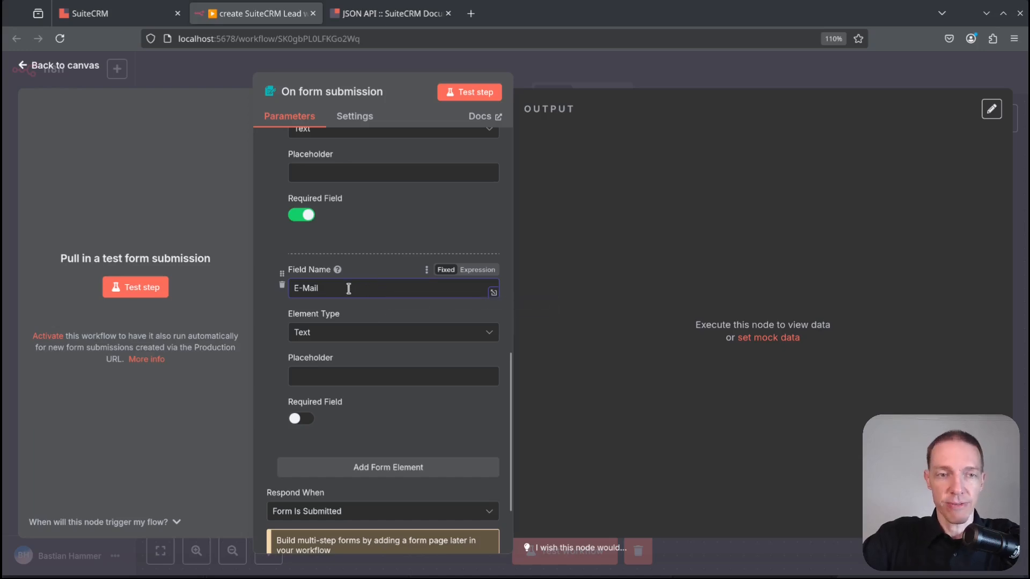
# Set the E-Mail form element's type to Email and make it a required field.
pyautogui.click(345, 331)
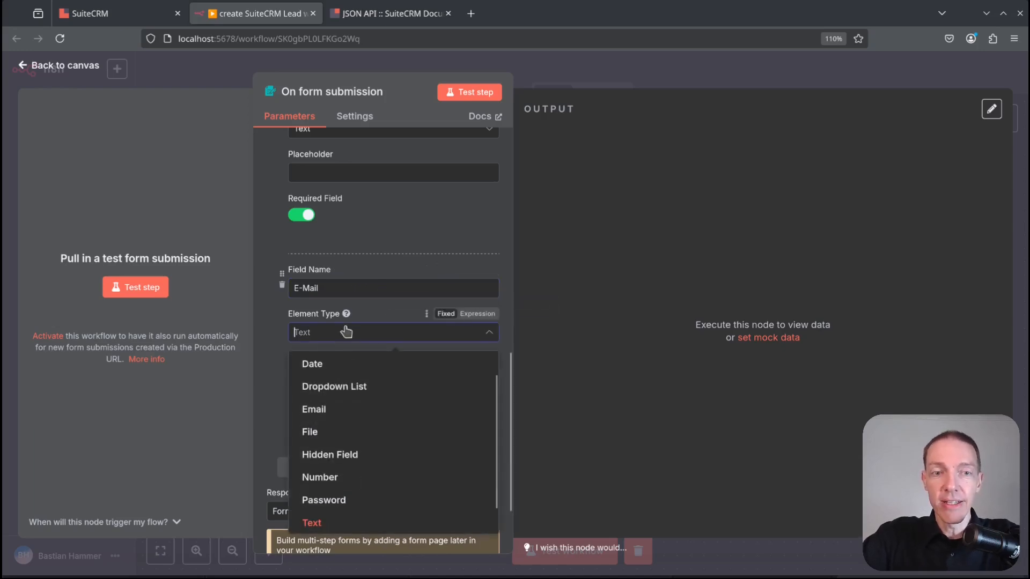
pyautogui.click(322, 412)
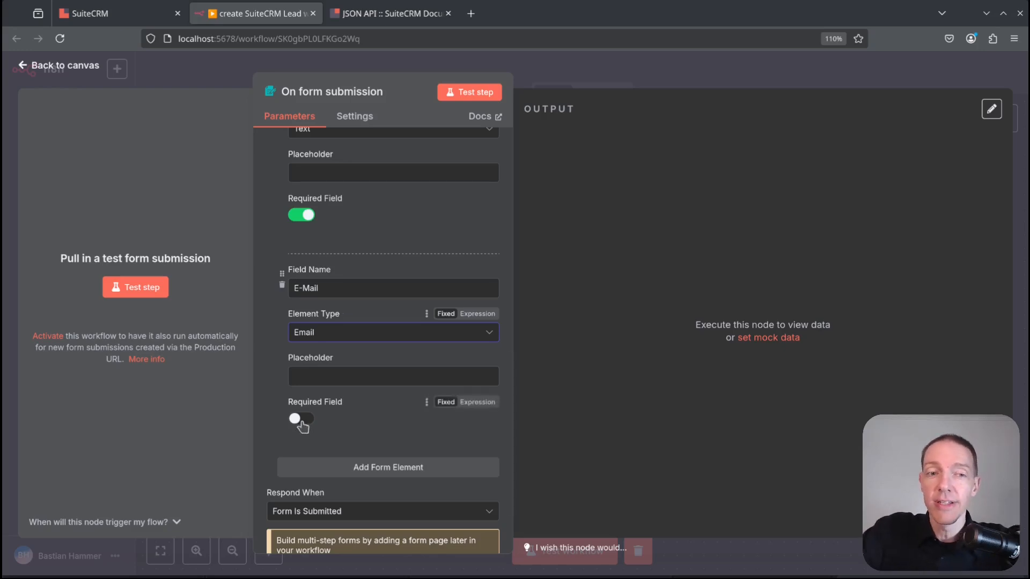
pyautogui.click(302, 421)
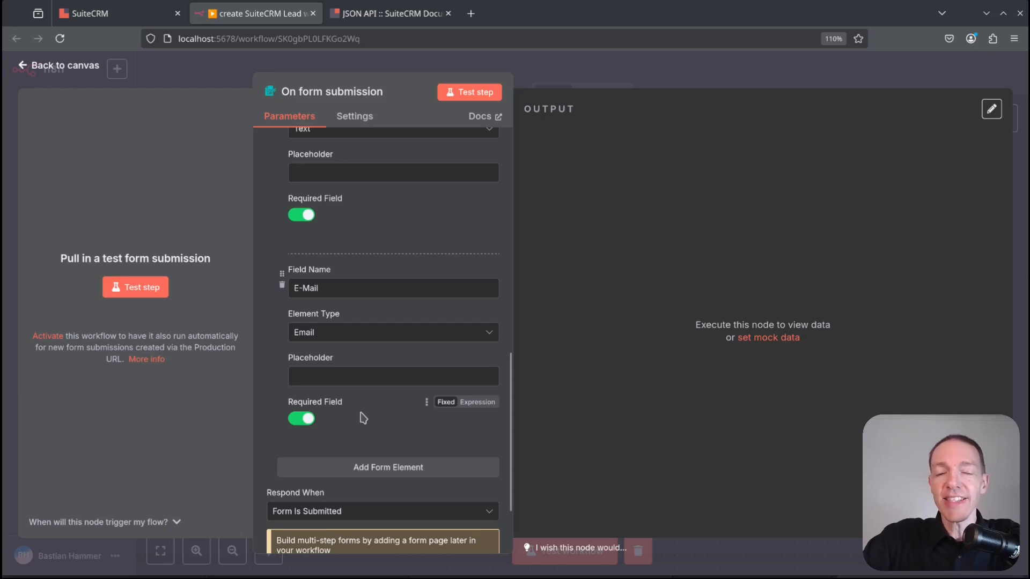
pyautogui.scroll(-2, 363, 419)
pyautogui.scroll(10, 429, 257)
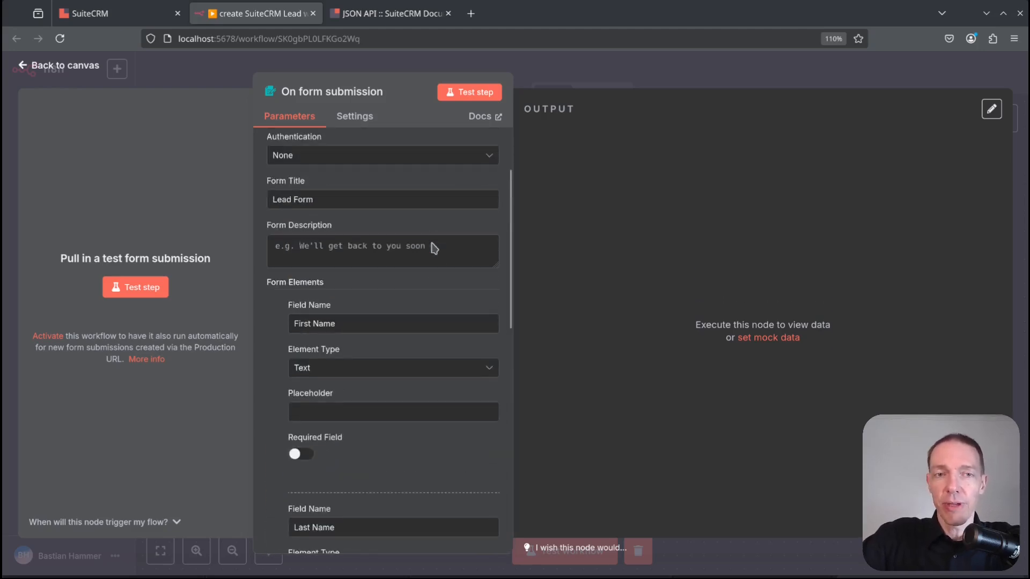
pyautogui.click(615, 81)
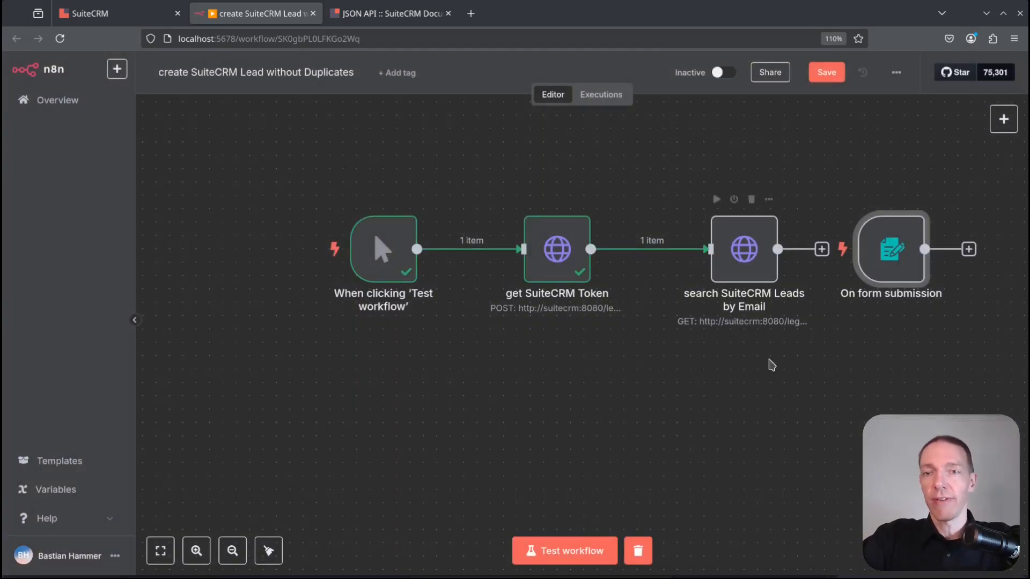
# Replace the manual trigger with the form submission trigger and connect it to the get SuiteCRM Token node.
pyautogui.moveTo(892, 249); pyautogui.dragTo(362, 239)
pyautogui.press('Delete')
pyautogui.moveTo(448, 249); pyautogui.dragTo(548, 254)
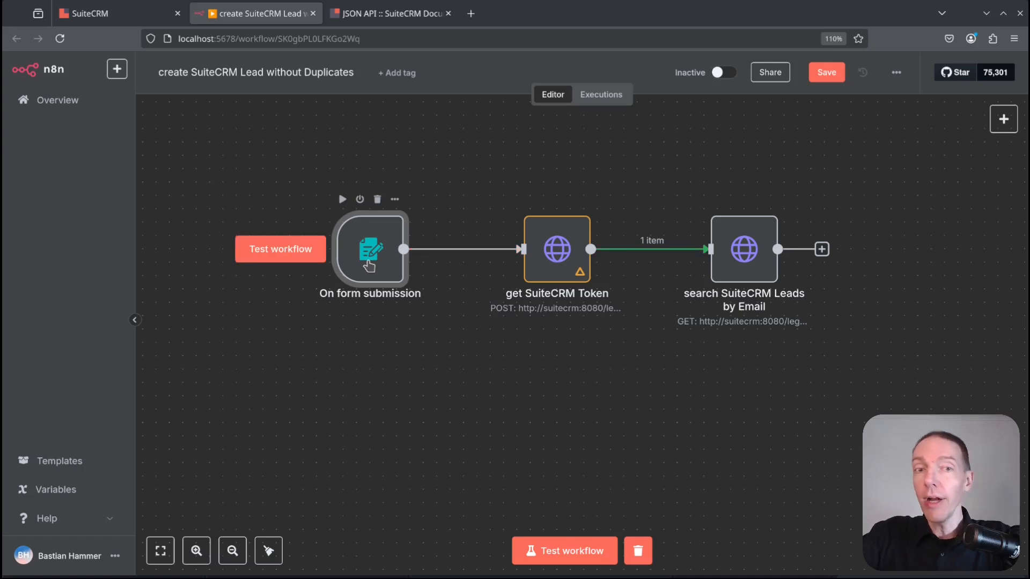
# Test the form trigger by submitting the Lead Form with a last name and an e-mail address, leaving First Name empty.
pyautogui.doubleClick(374, 246)
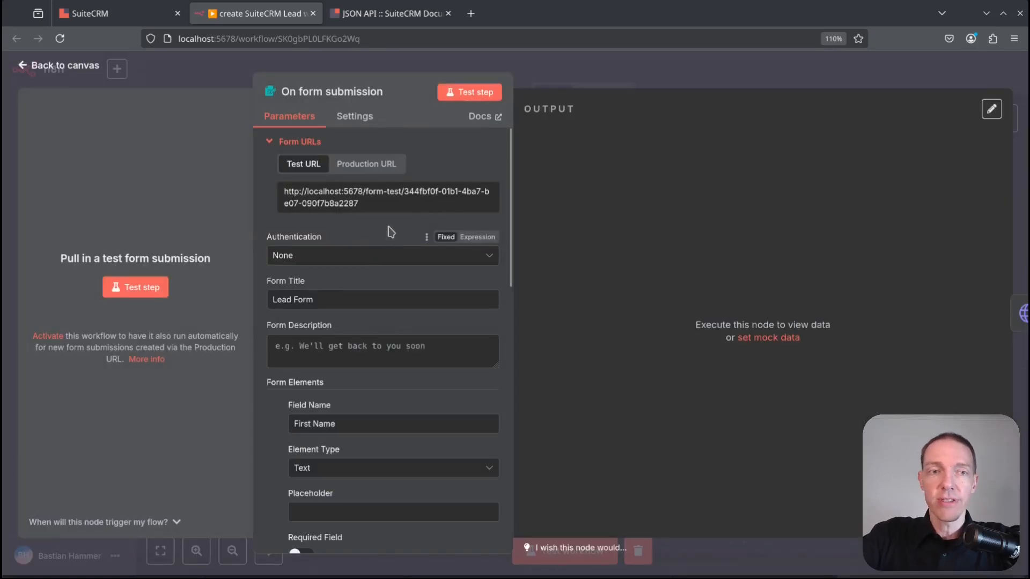
pyautogui.click(135, 287)
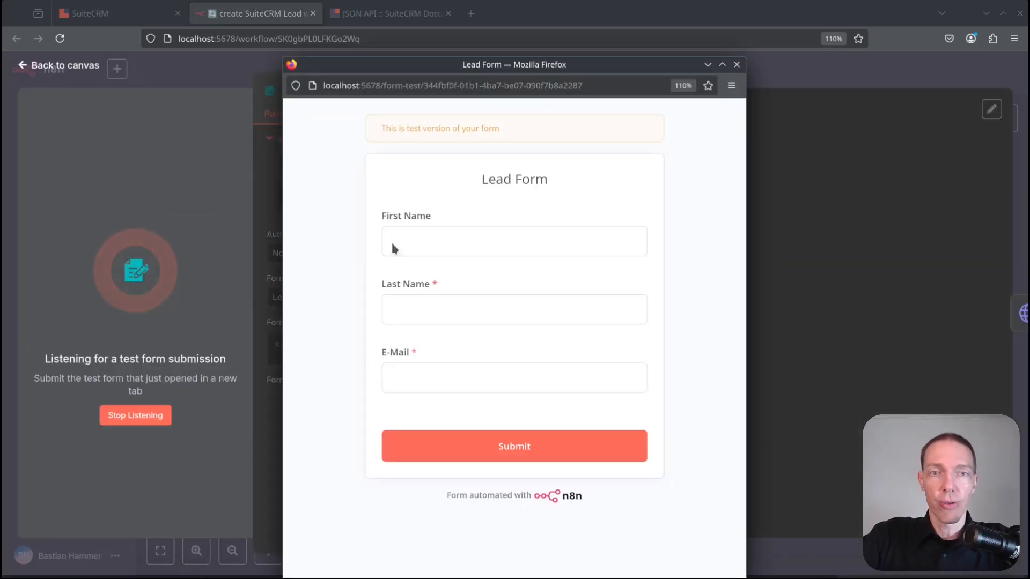
pyautogui.click(435, 234)
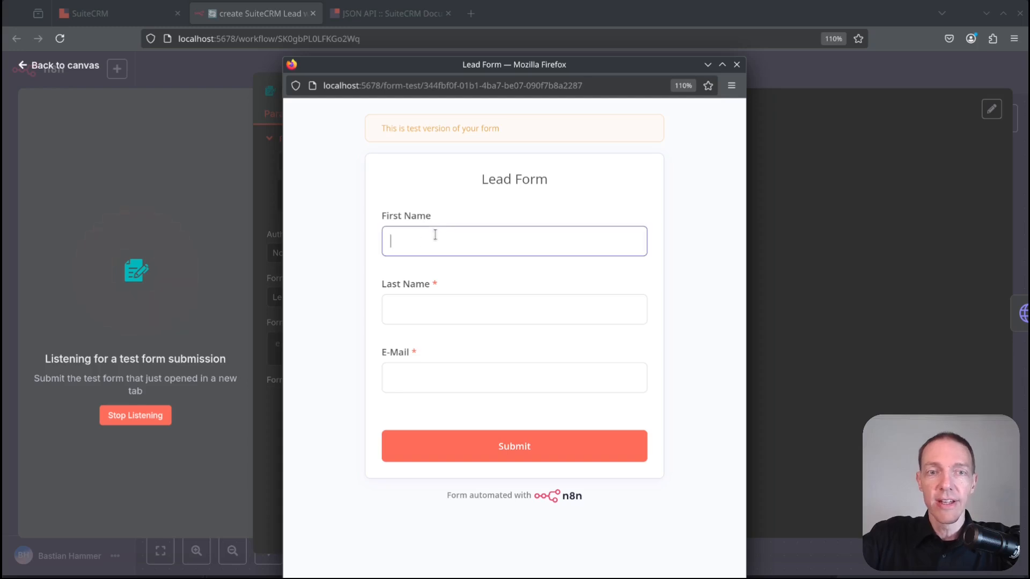
pyautogui.click(458, 316)
pyautogui.write('La')
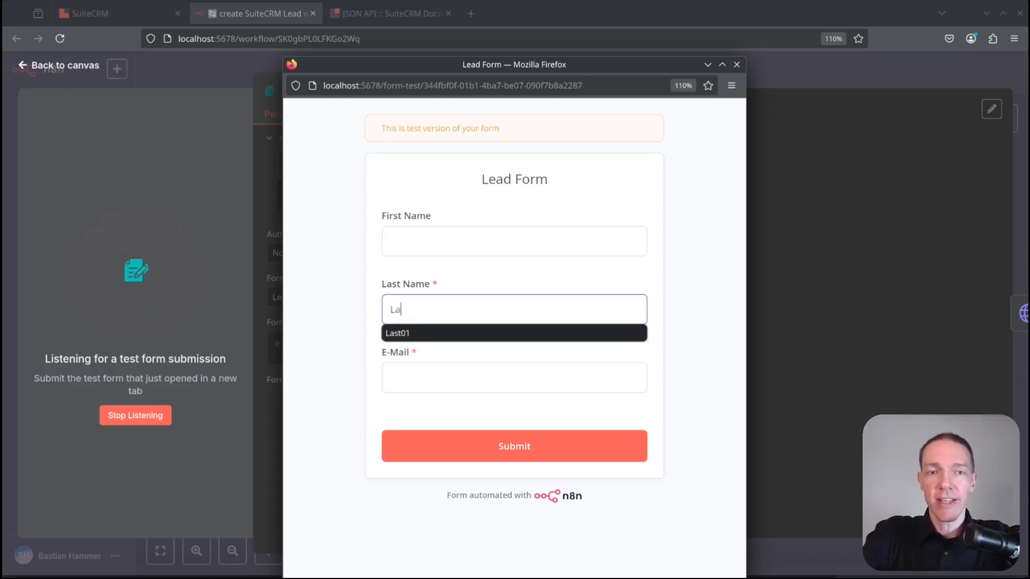
pyautogui.write('st01')
pyautogui.press('Tab')
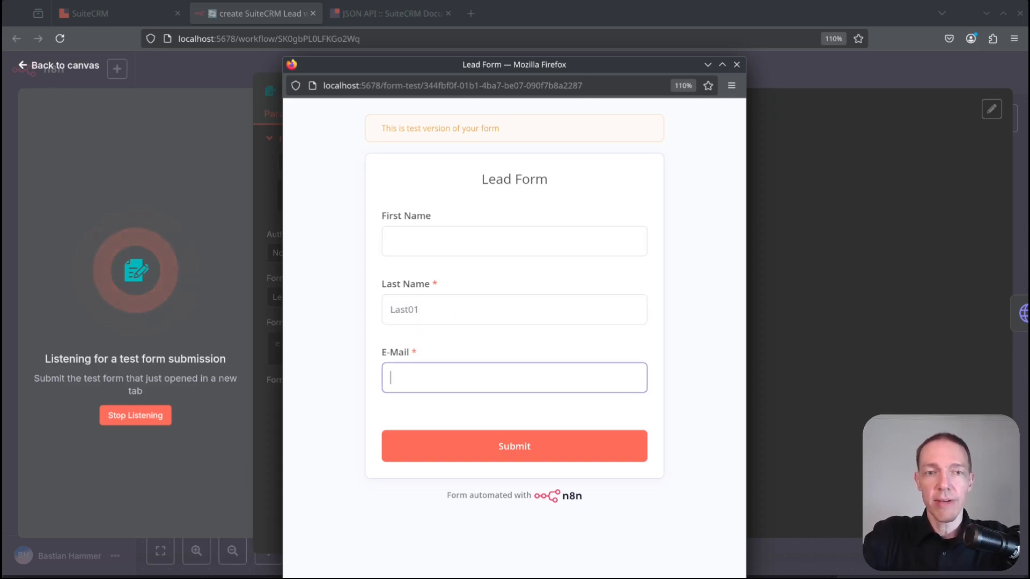
pyautogui.write('f')
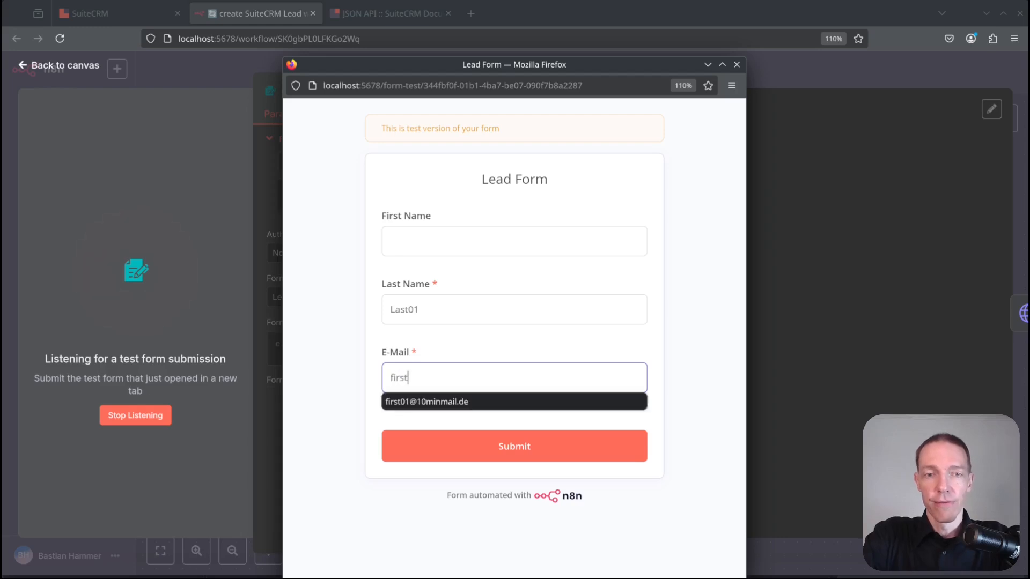
pyautogui.write('irst')
pyautogui.press('Down')
pyautogui.press('Return')
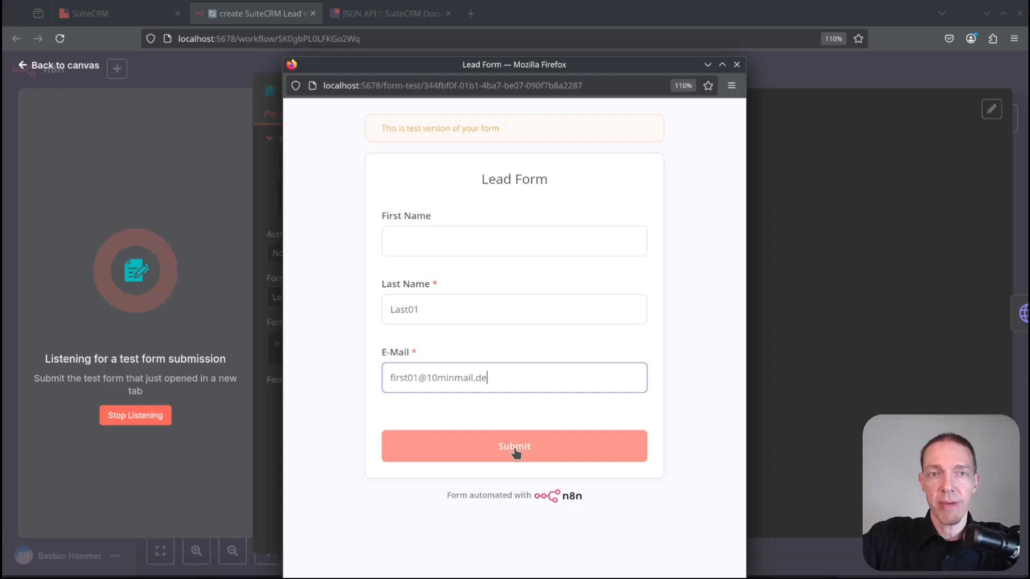
pyautogui.click(515, 453)
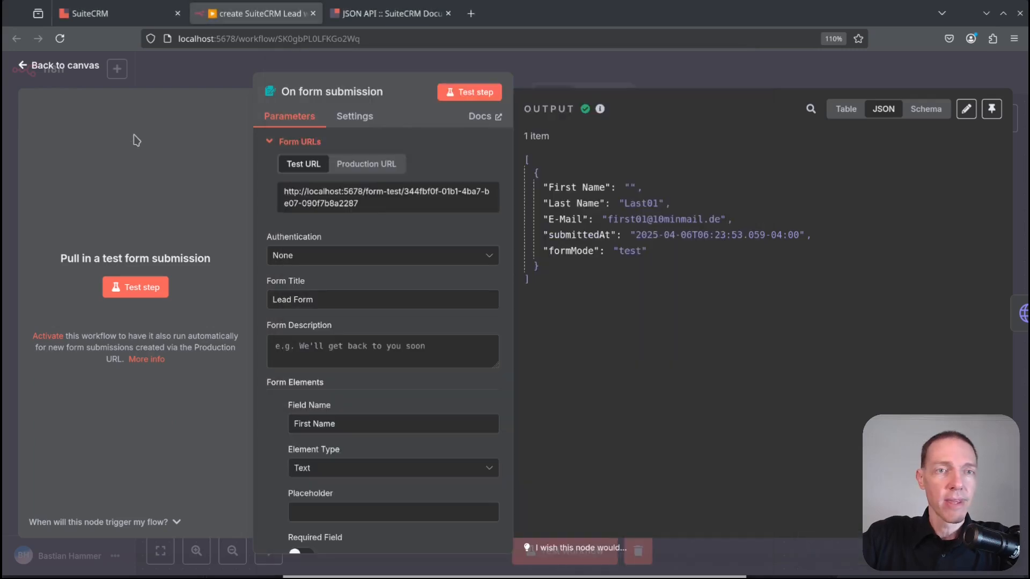
# Examine the submitted fields, submittedAt and formMode in the form trigger's JSON output, and return to the canvas.
pyautogui.click(137, 142)
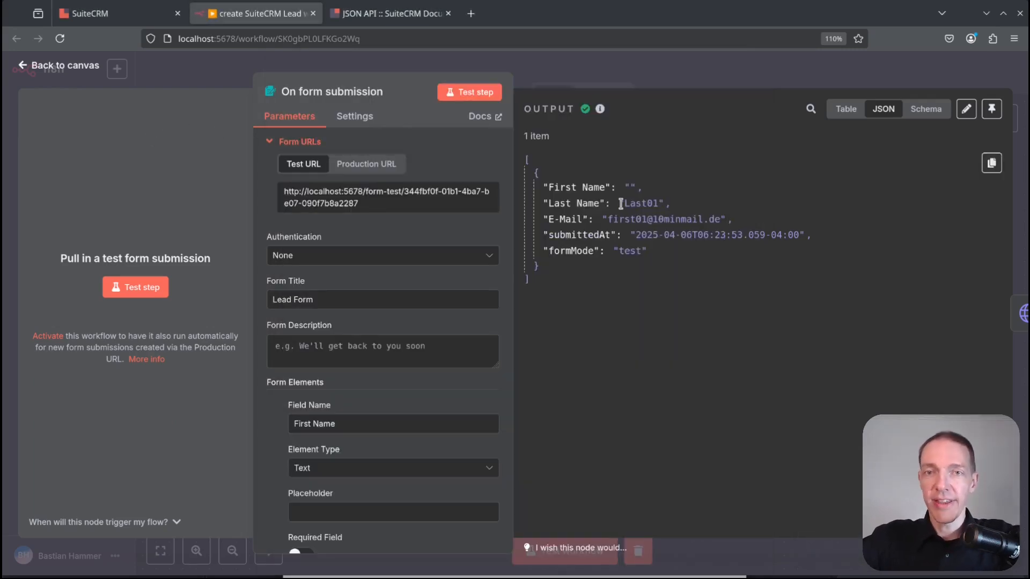
pyautogui.moveTo(619, 203); pyautogui.dragTo(677, 219)
pyautogui.click(700, 217)
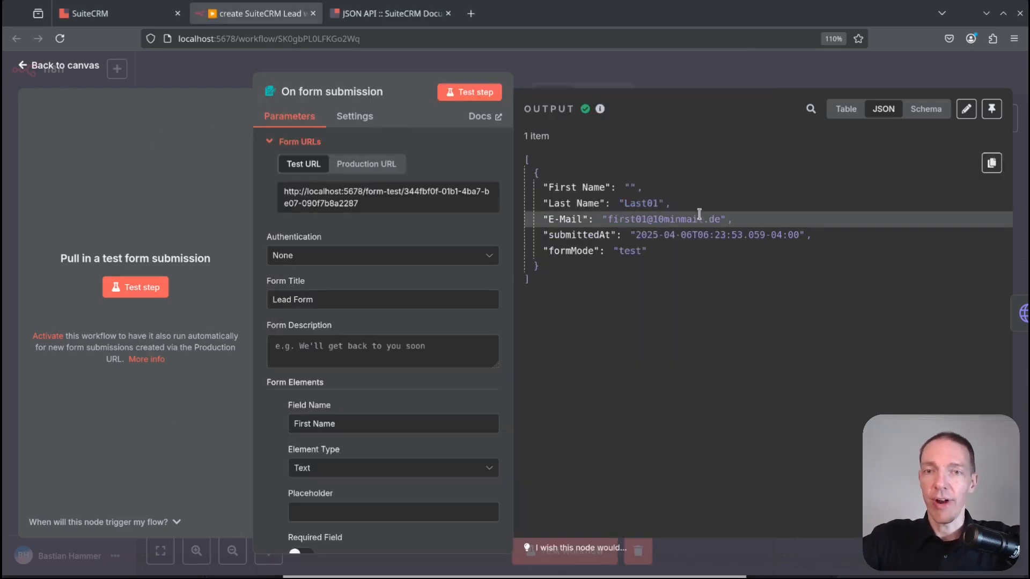
pyautogui.click(563, 203)
pyautogui.click(565, 219)
pyautogui.moveTo(544, 235); pyautogui.dragTo(649, 251)
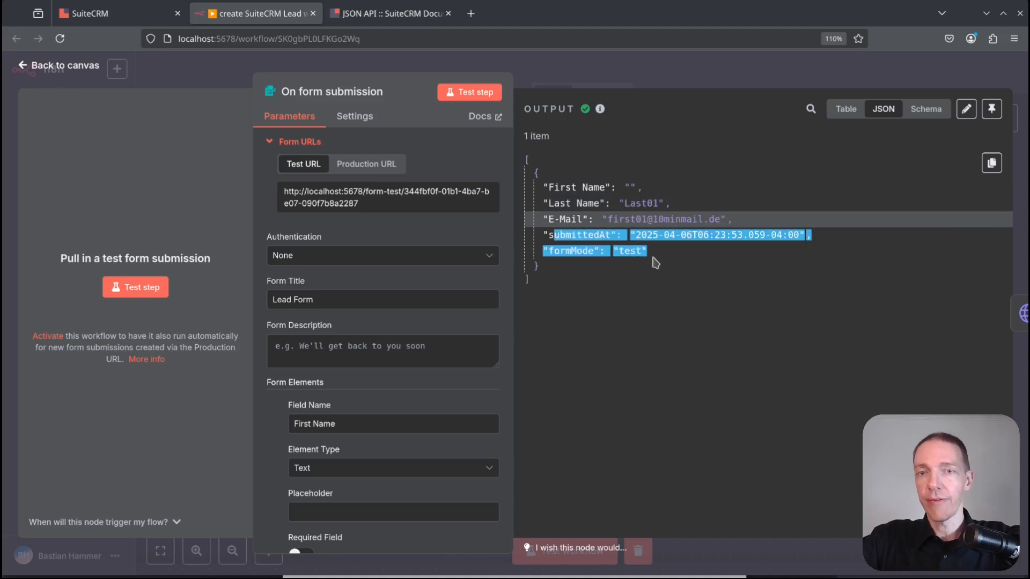
pyautogui.click(665, 258)
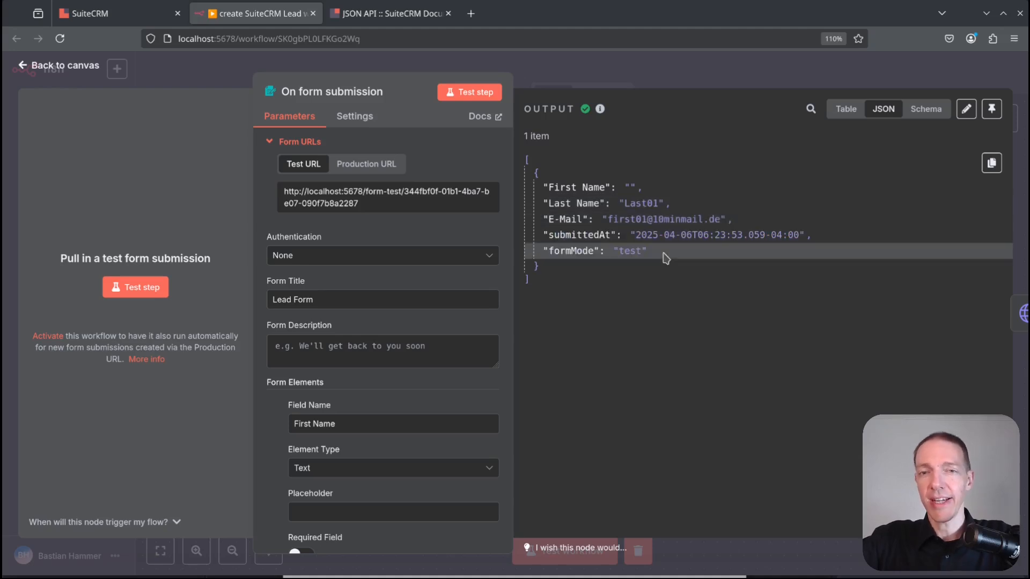
pyautogui.click(574, 234)
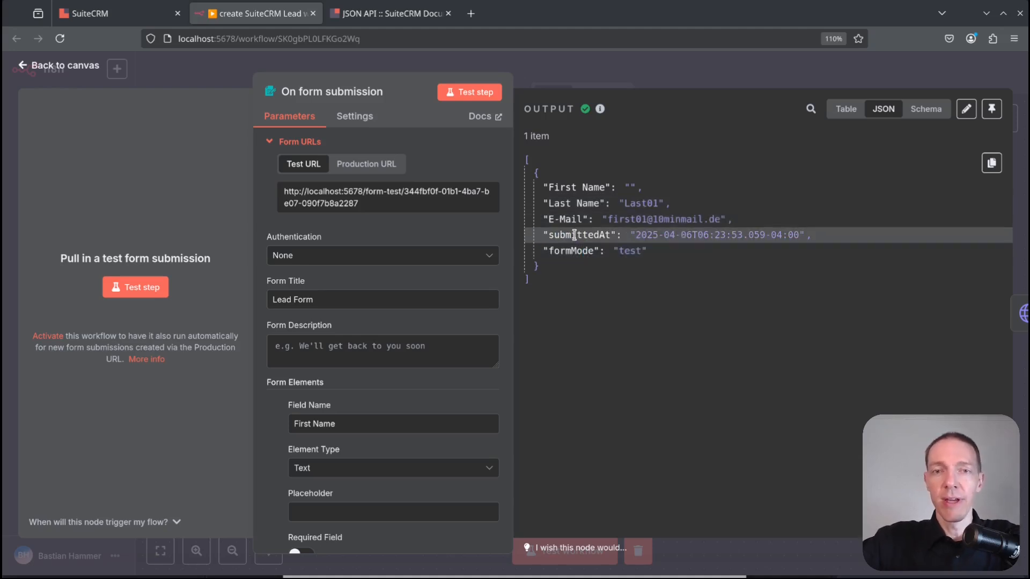
pyautogui.click(736, 84)
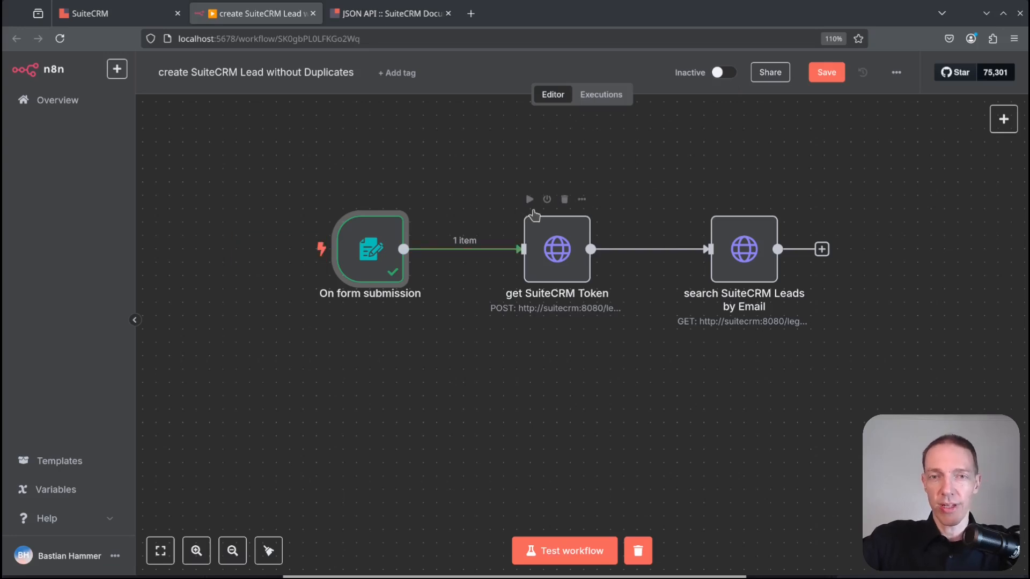
# Run the get SuiteCRM Token node and replace the hard-coded e-mail in the lead search URL with the form's E-Mail value.
pyautogui.click(530, 200)
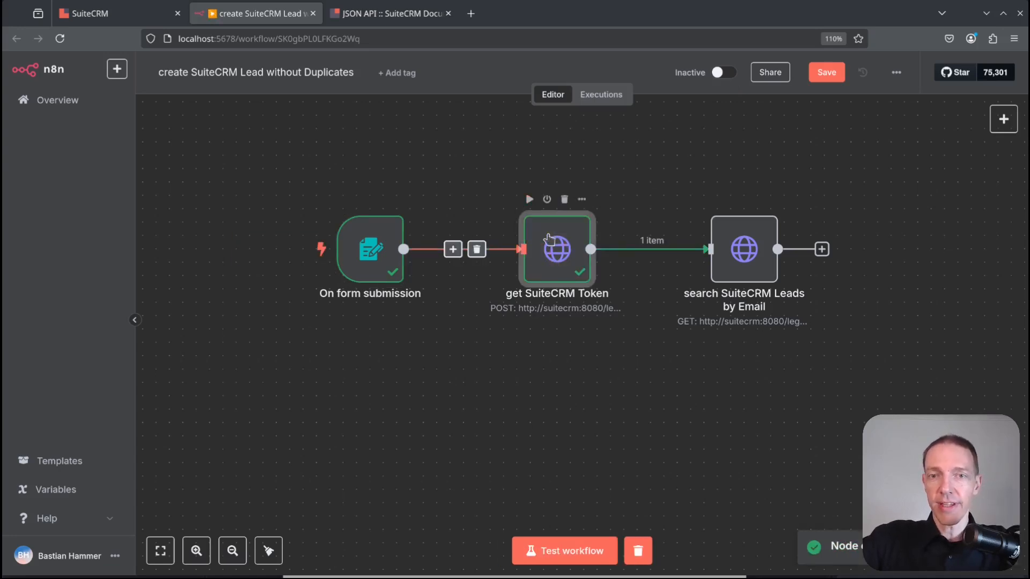
pyautogui.doubleClick(753, 243)
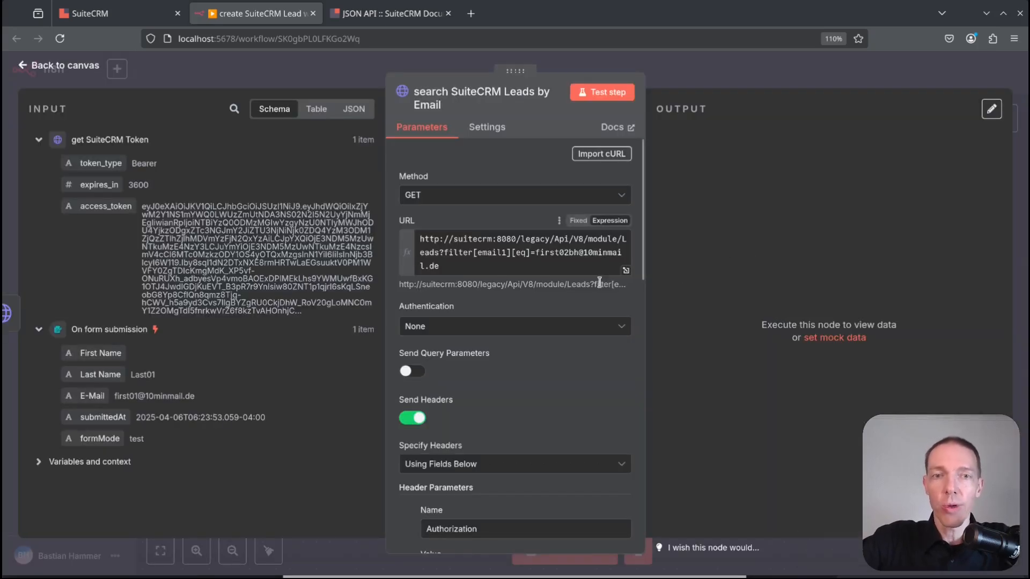
pyautogui.click(550, 268)
pyautogui.moveTo(547, 265); pyautogui.dragTo(536, 256)
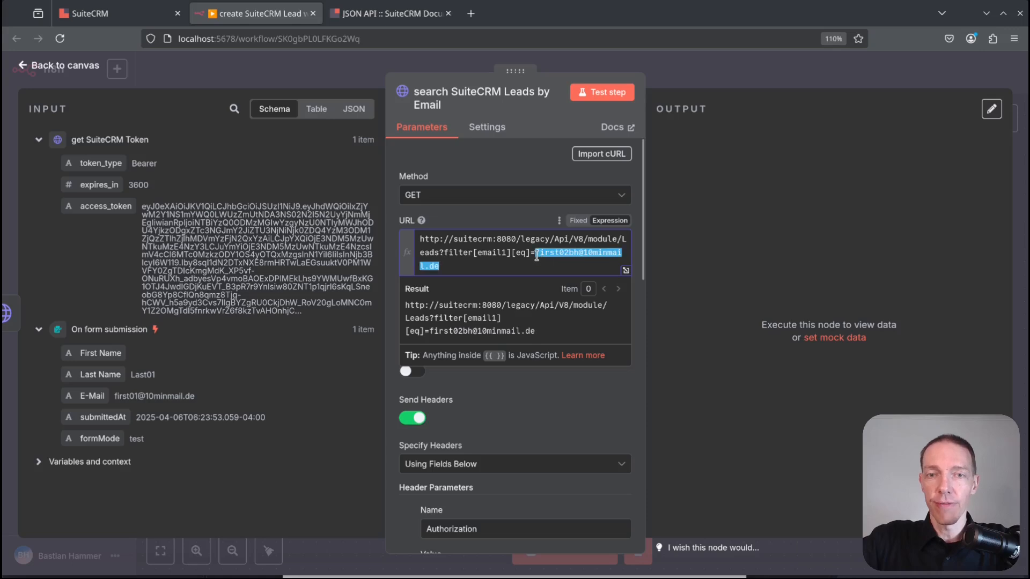
pyautogui.press('BackSpace')
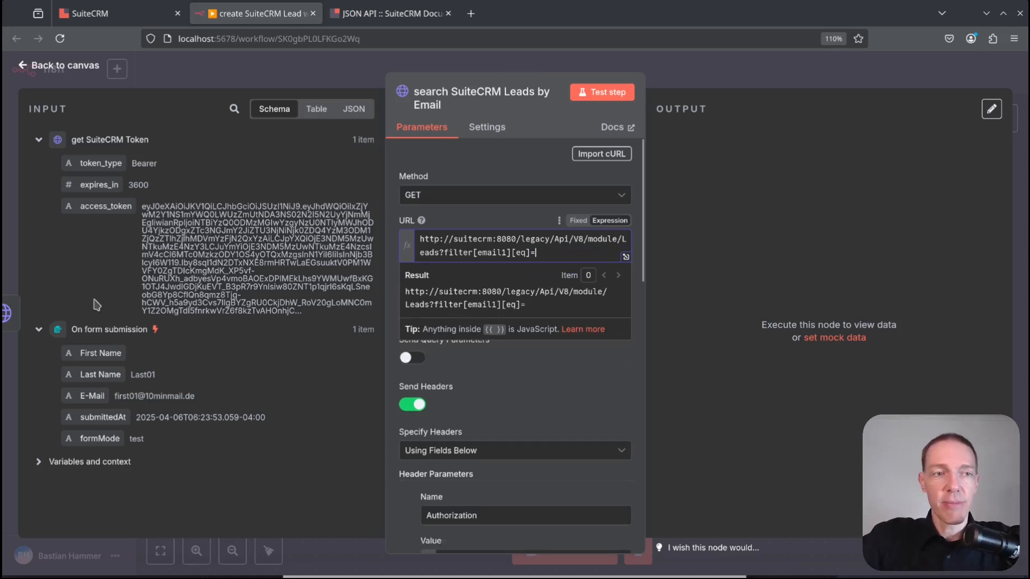
pyautogui.moveTo(86, 398); pyautogui.dragTo(558, 262)
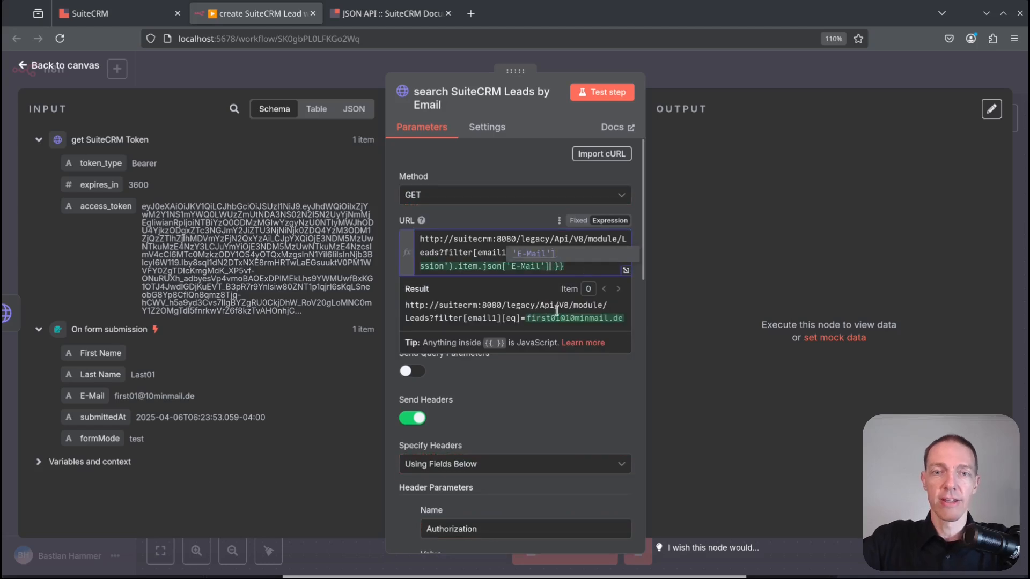
pyautogui.click(556, 384)
# Test the lead search node with its current headers and options and examine the data array in its output.
pyautogui.scroll(-5, 513, 283)
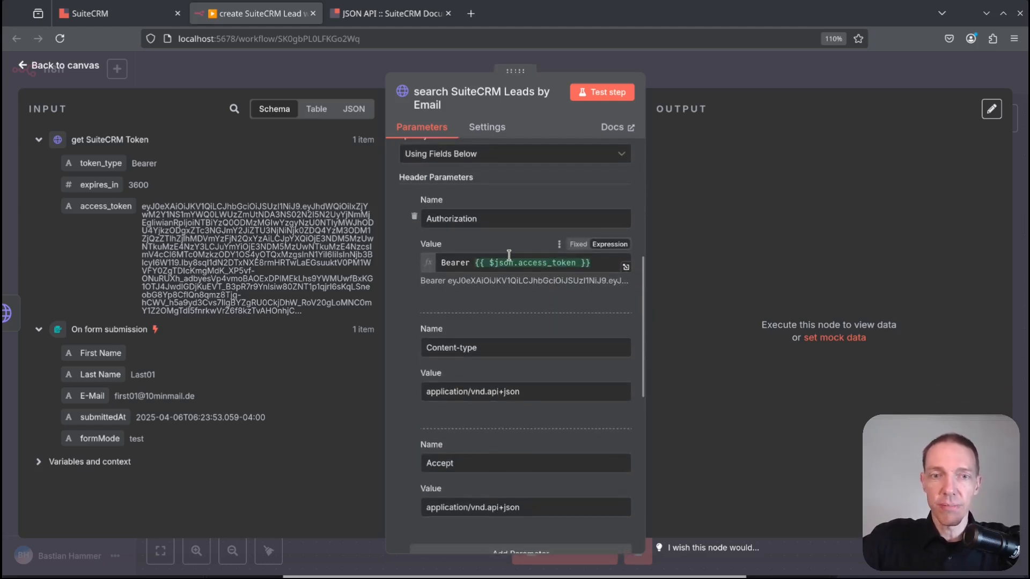
pyautogui.scroll(-6, 494, 284)
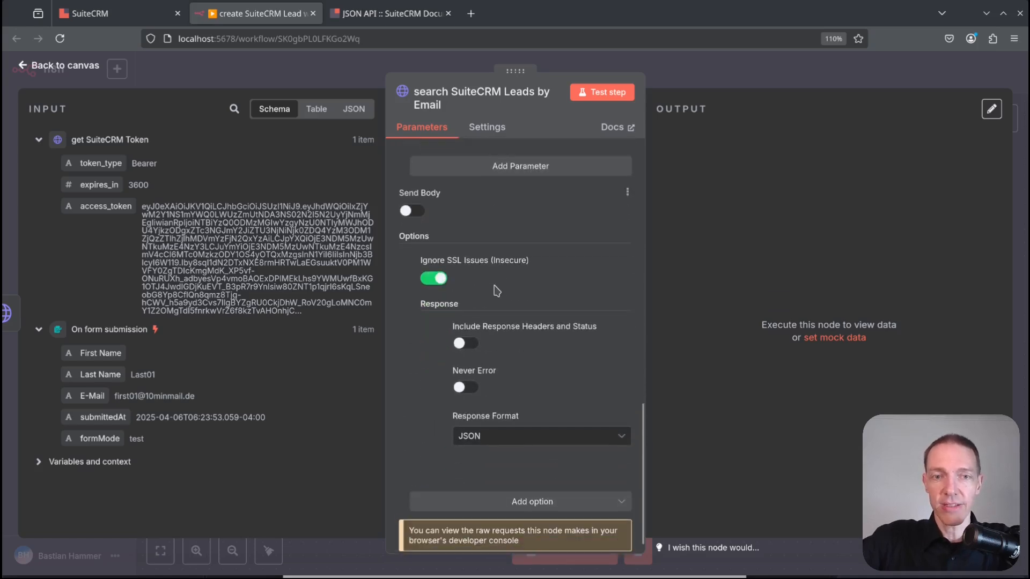
pyautogui.scroll(-1, 496, 290)
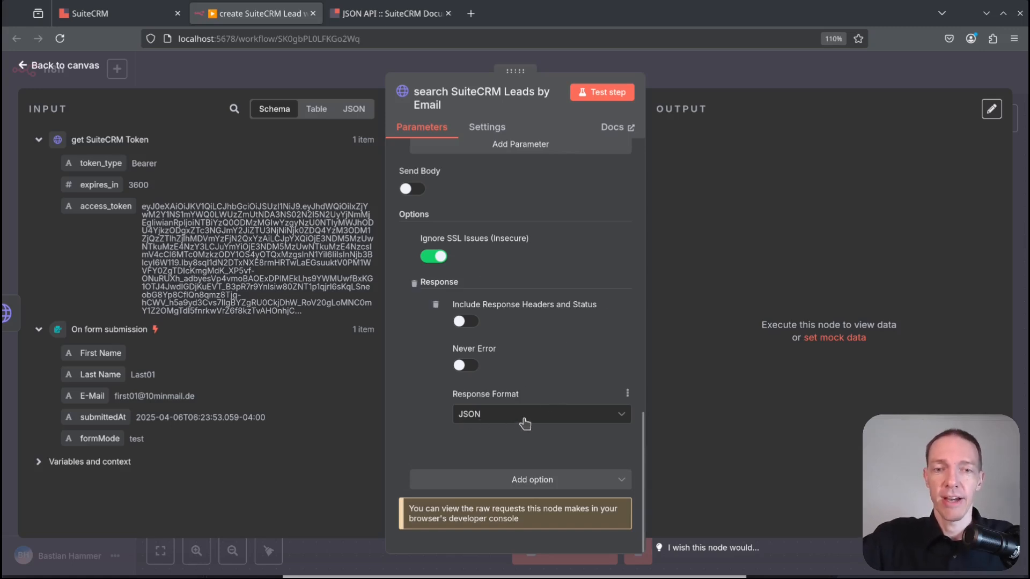
pyautogui.click(610, 96)
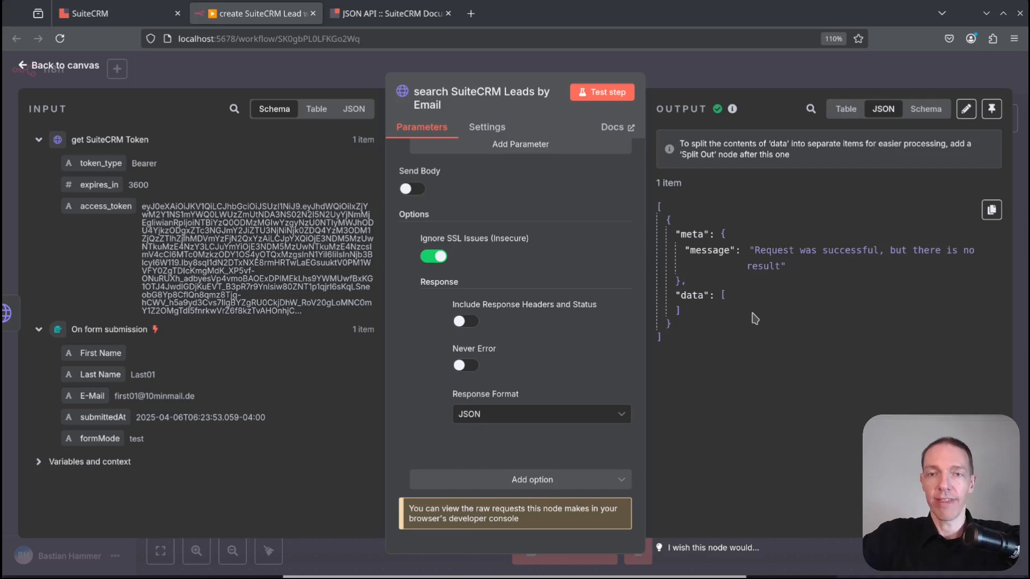
pyautogui.moveTo(683, 313); pyautogui.dragTo(676, 294)
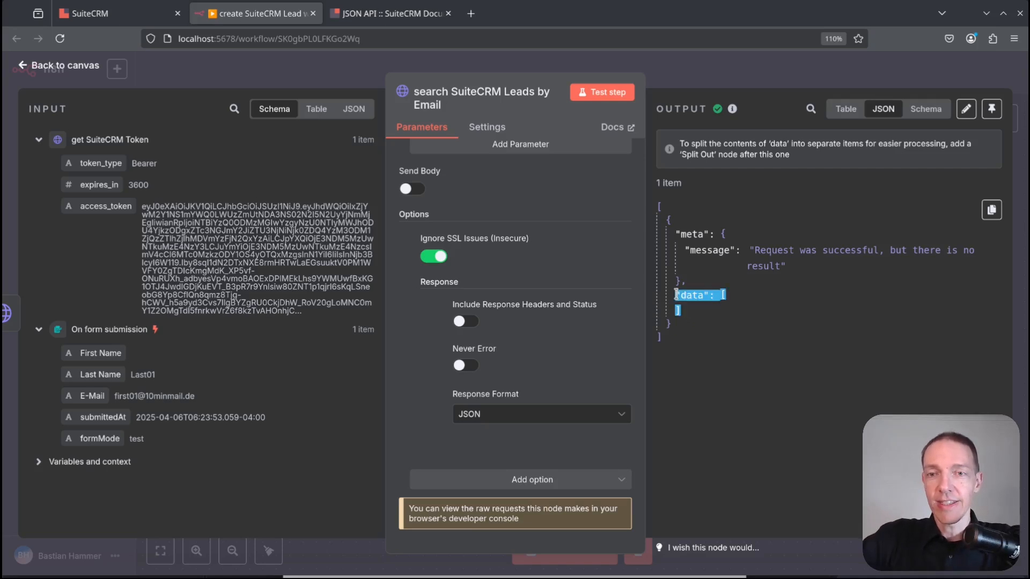
pyautogui.click(697, 317)
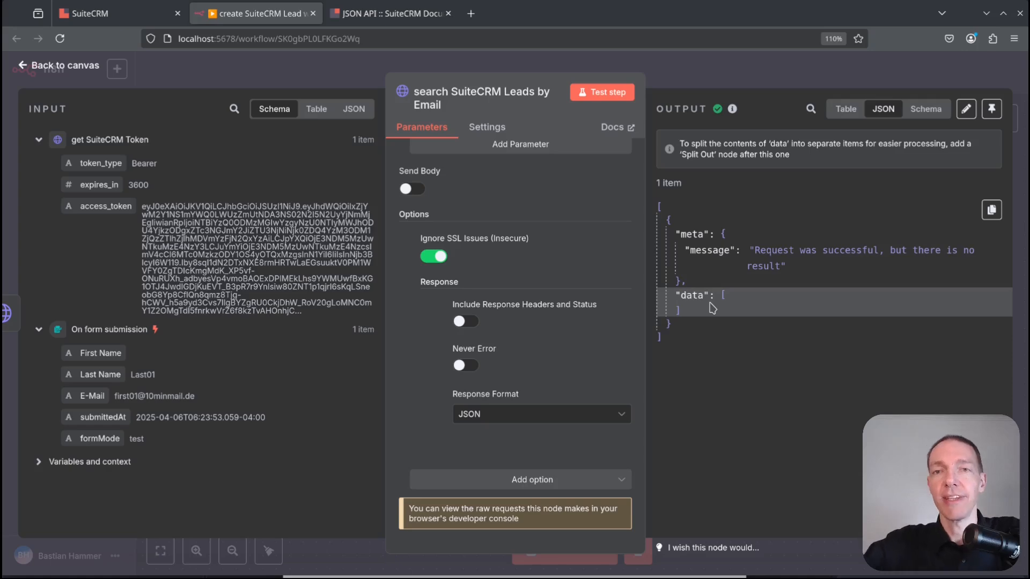
pyautogui.click(692, 68)
# Add an If node after the lead search and use the search result's data array as the condition's first value.
pyautogui.moveTo(780, 424); pyautogui.dragTo(649, 370)
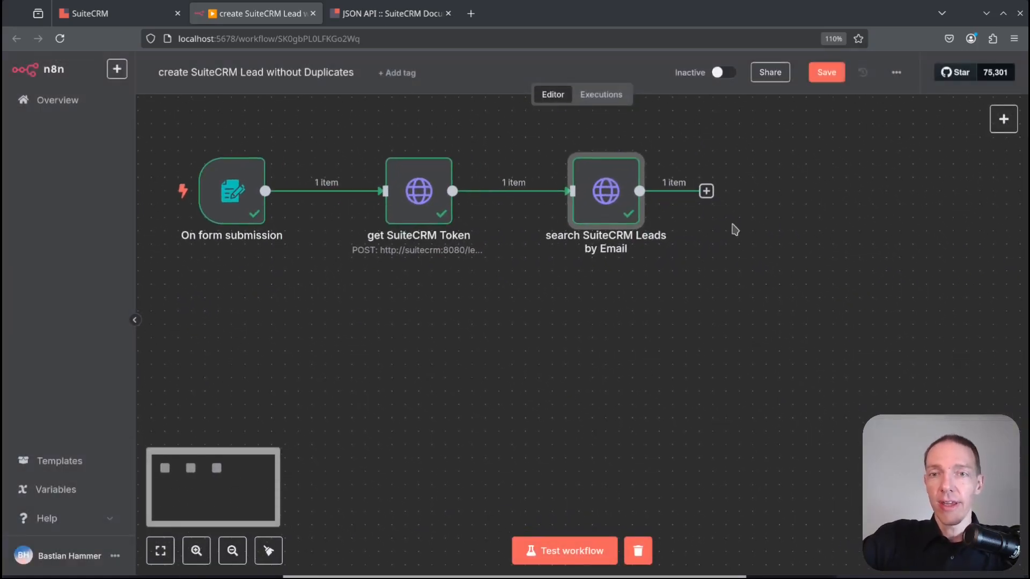
pyautogui.click(707, 192)
pyautogui.write('if')
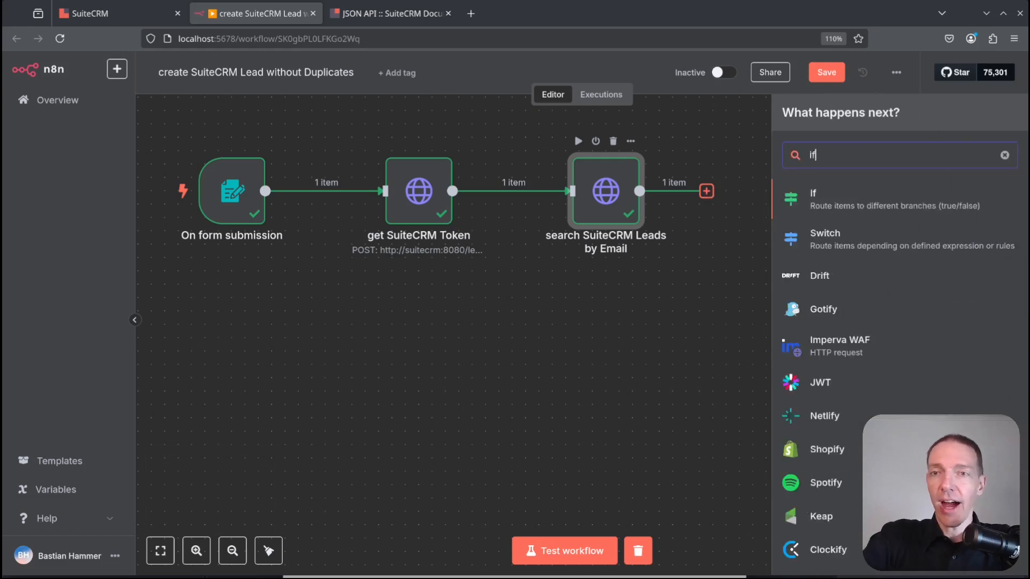
pyautogui.click(828, 206)
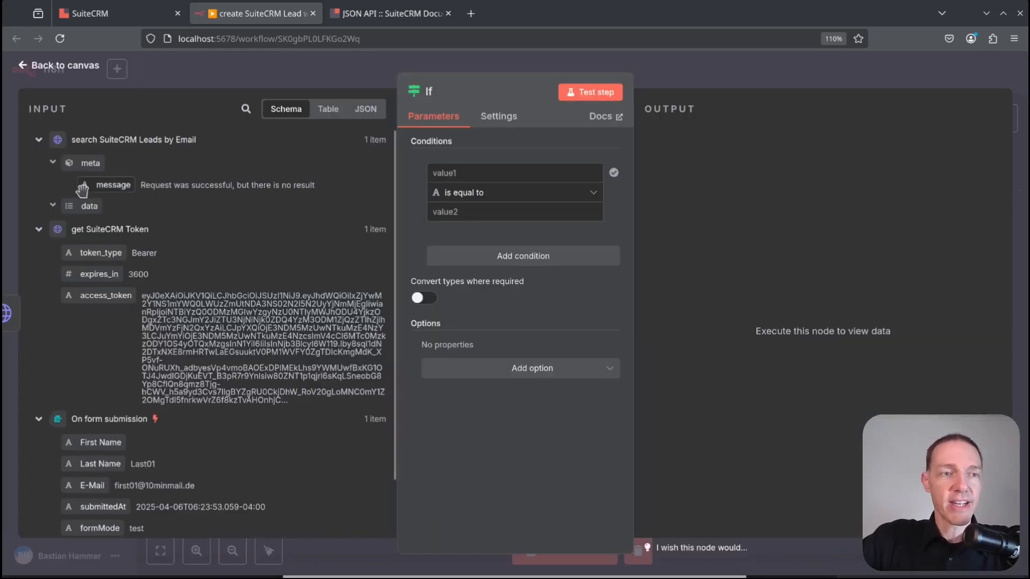
pyautogui.moveTo(86, 206); pyautogui.dragTo(499, 177)
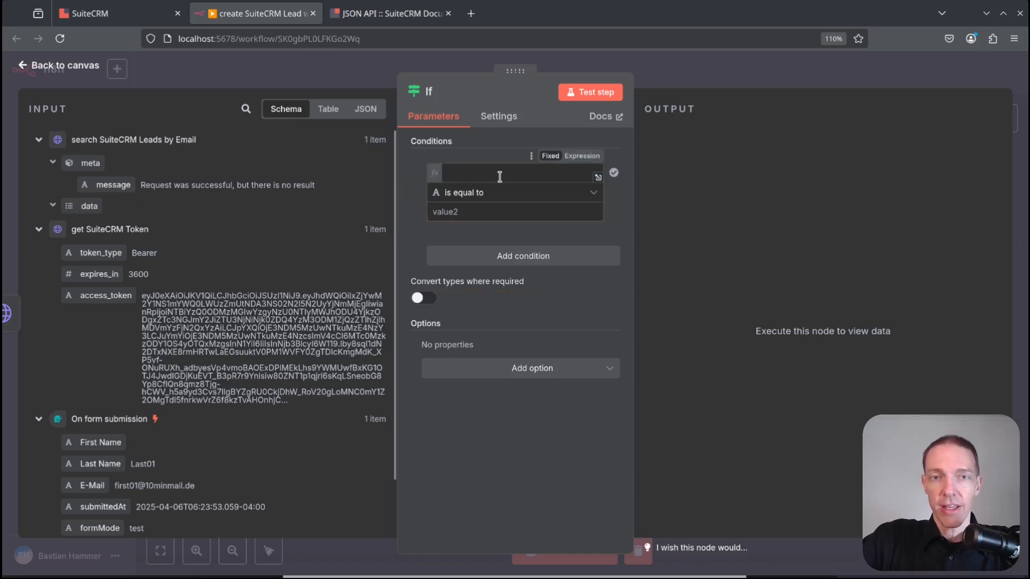
# Set the If condition to the array check "is empty", test the node, and return to the canvas.
pyautogui.click(606, 213)
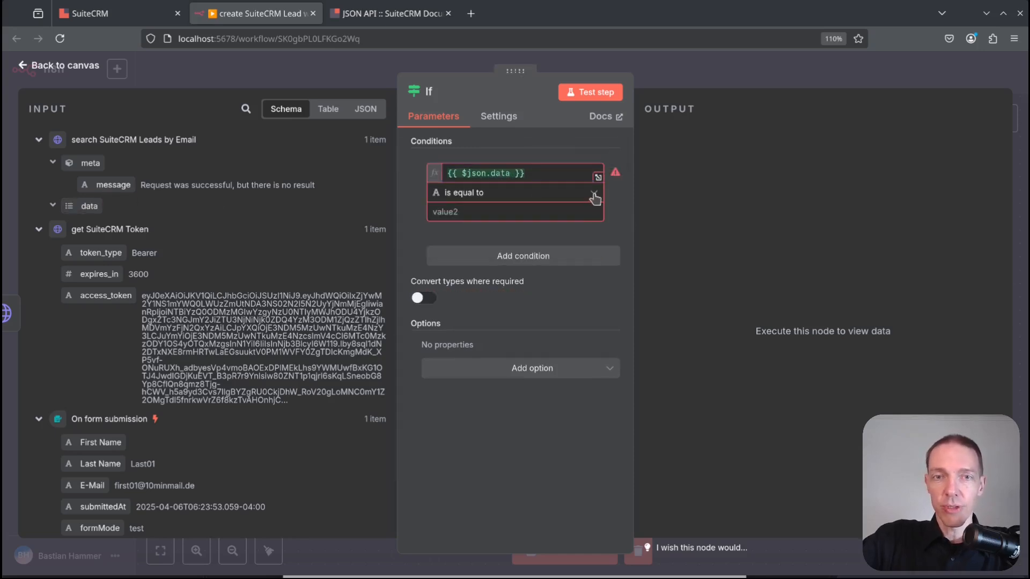
pyautogui.click(594, 194)
pyautogui.moveTo(507, 321)
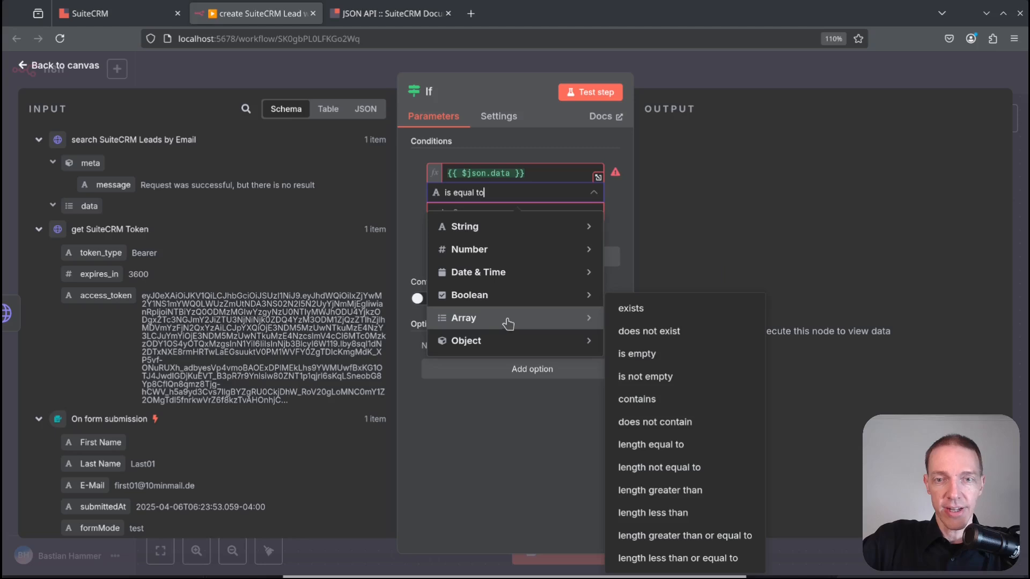
pyautogui.click(651, 361)
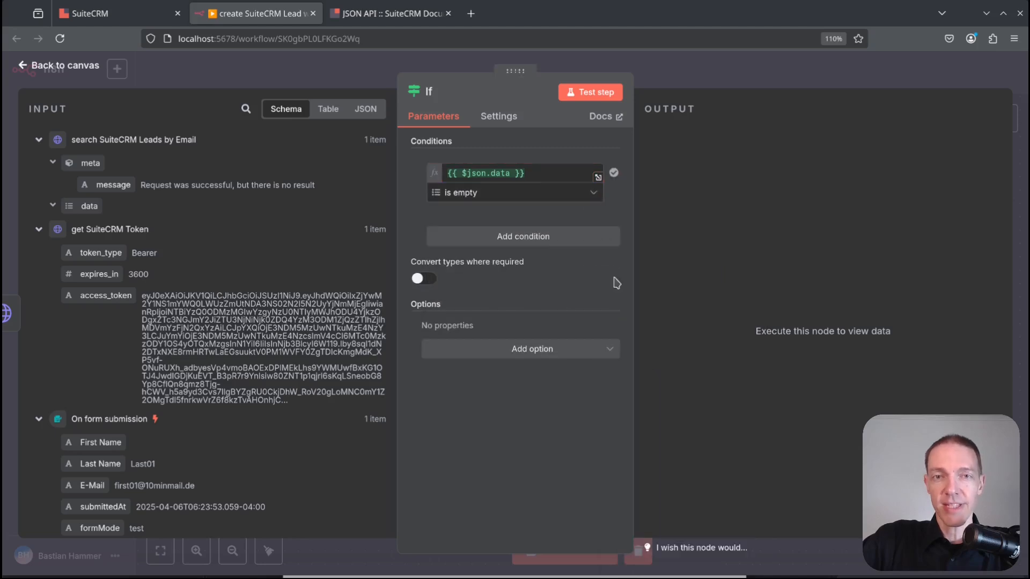
pyautogui.click(595, 93)
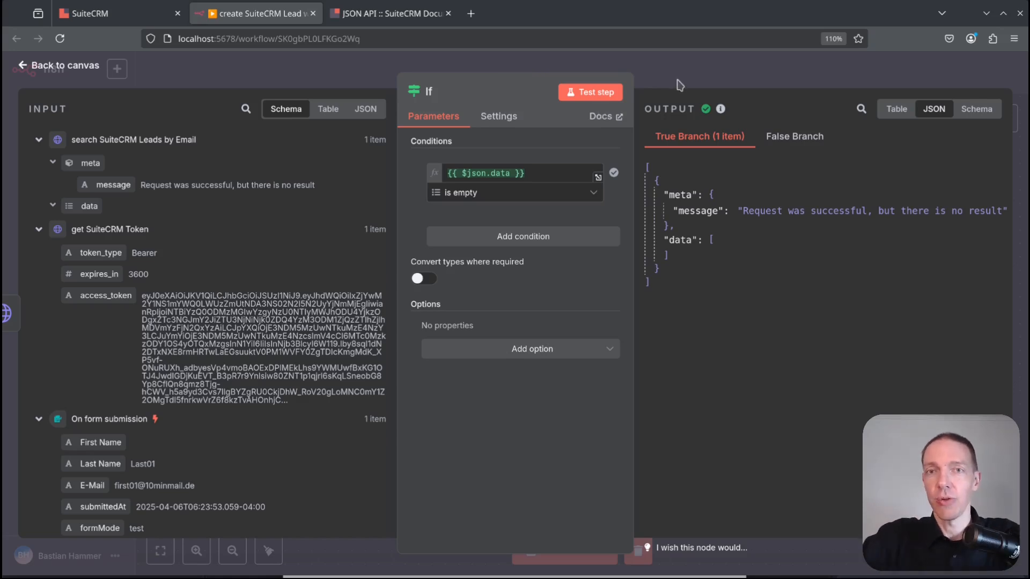
pyautogui.click(694, 74)
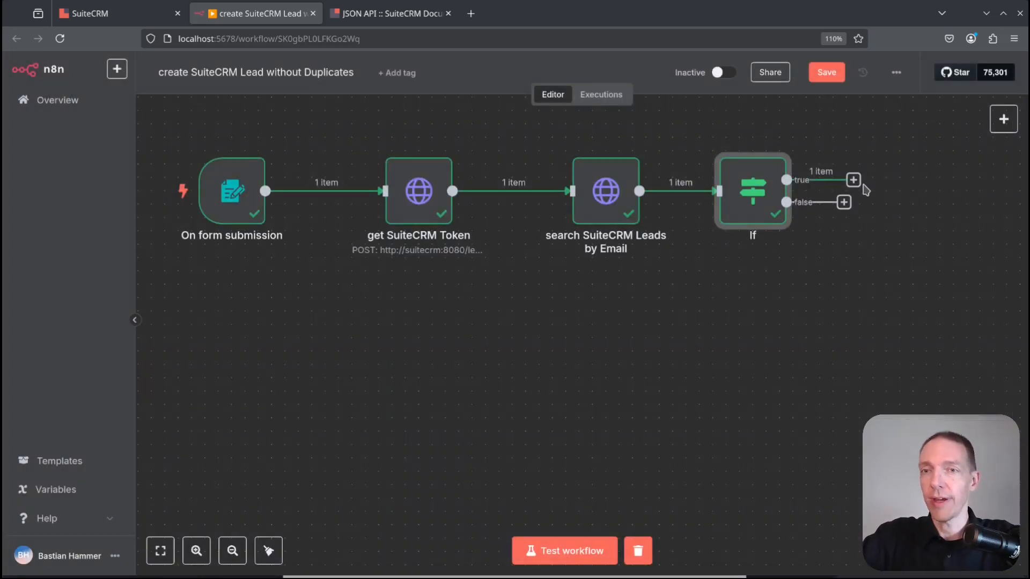
# Duplicate the search SuiteCRM Leads by Email node, place the copy below the original, and connect the If node's true branch to it.
pyautogui.click(608, 175)
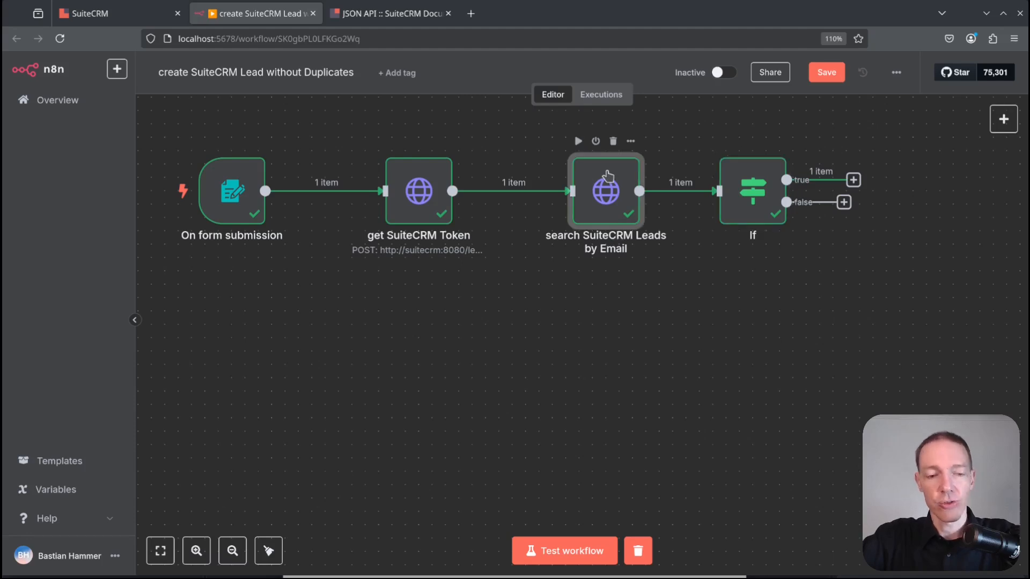
pyautogui.hotkey('ctrl', 'v')
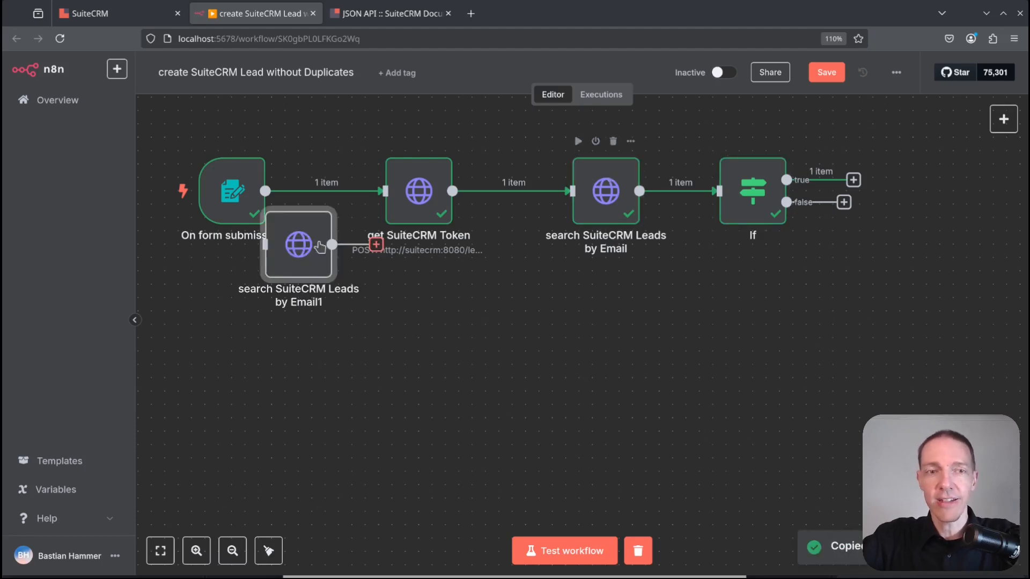
pyautogui.moveTo(335, 239); pyautogui.dragTo(620, 353)
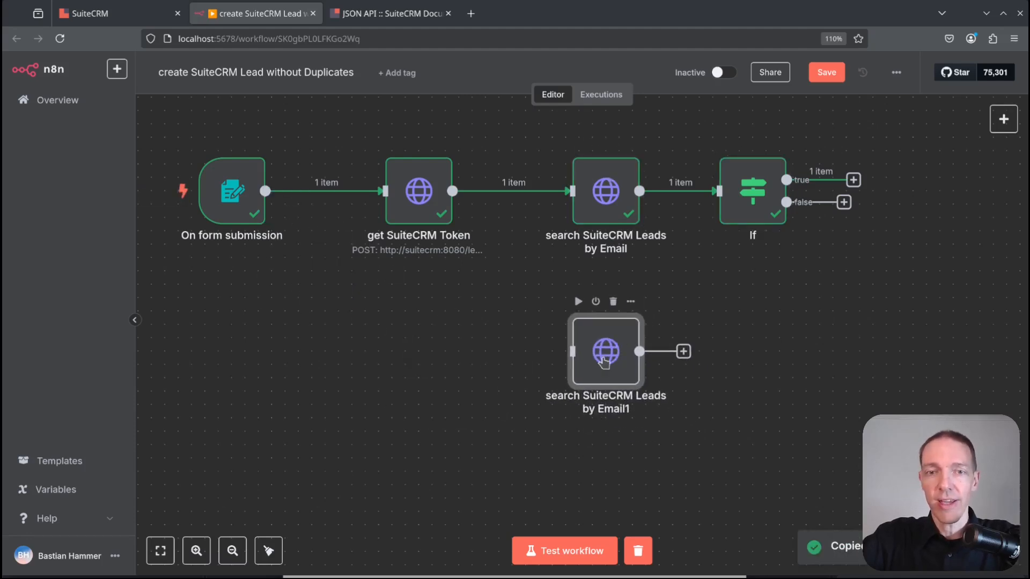
pyautogui.doubleClick(605, 362)
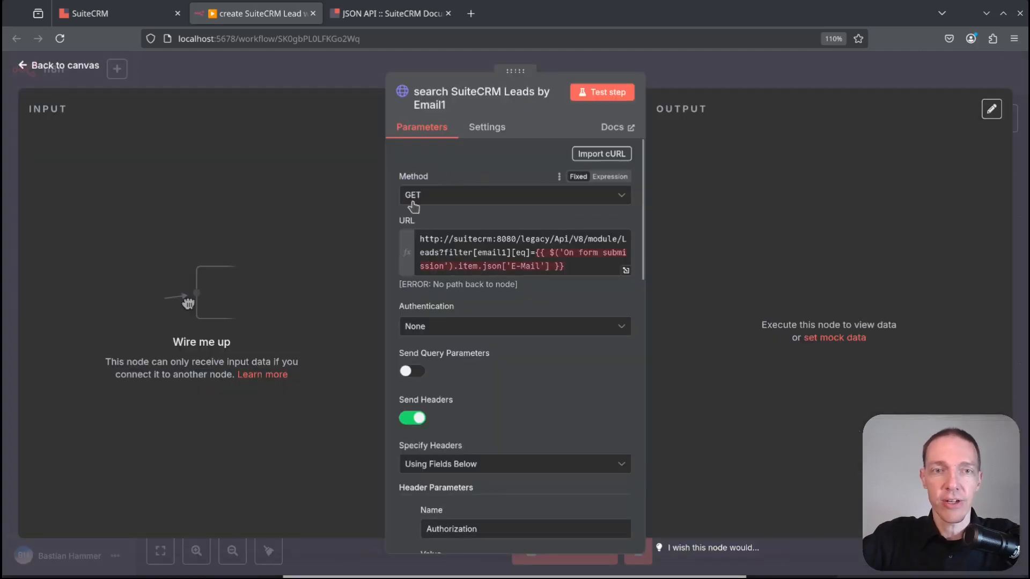
pyautogui.press('Escape')
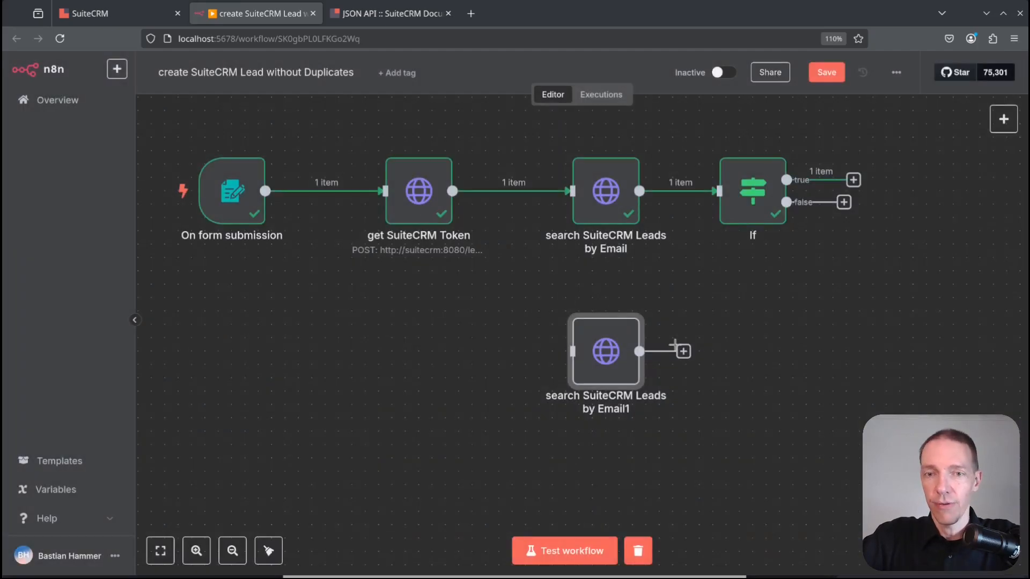
pyautogui.moveTo(854, 181); pyautogui.dragTo(608, 349)
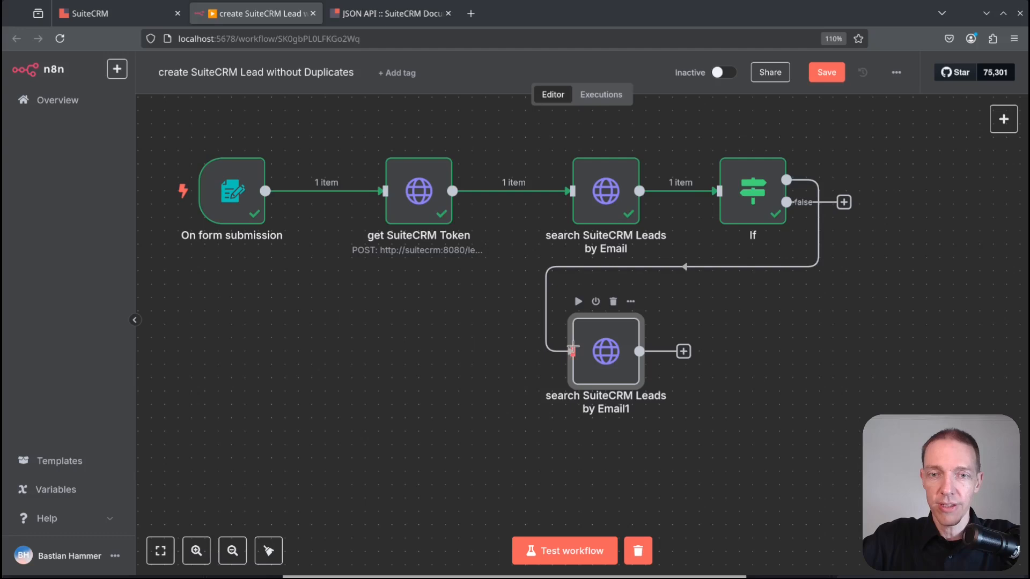
# Rename the copied node as "create SuiteCRM Lead" and set its request method to POST.
pyautogui.doubleClick(607, 348)
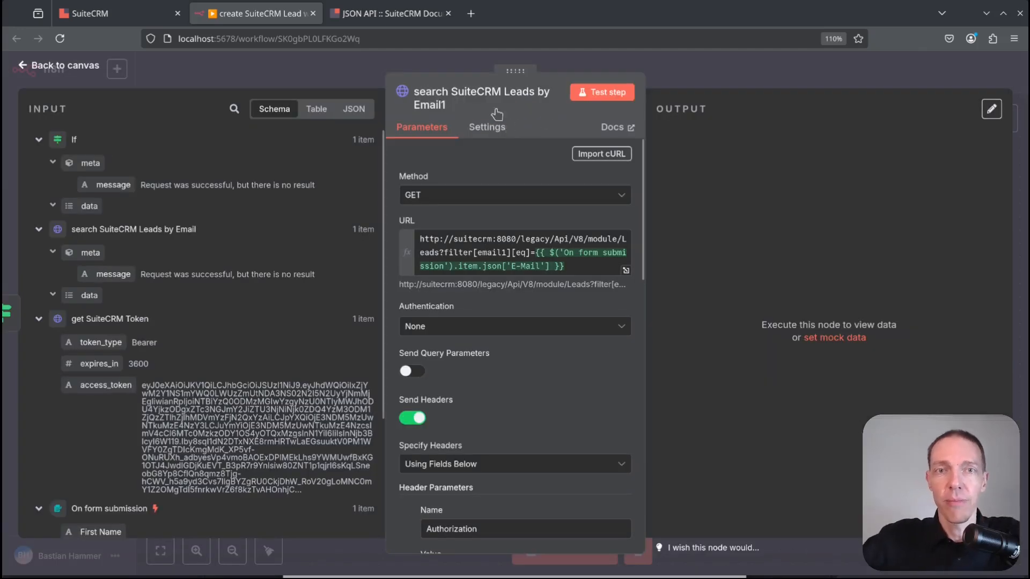
pyautogui.click(452, 106)
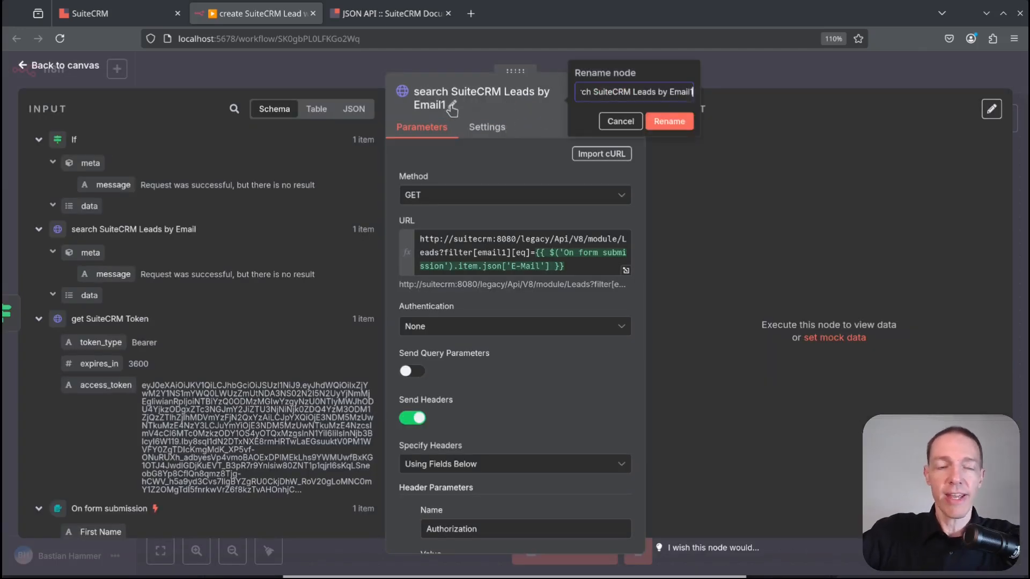
pyautogui.press('Home')
pyautogui.hotkey('ctrl', 'shift', 'Right')
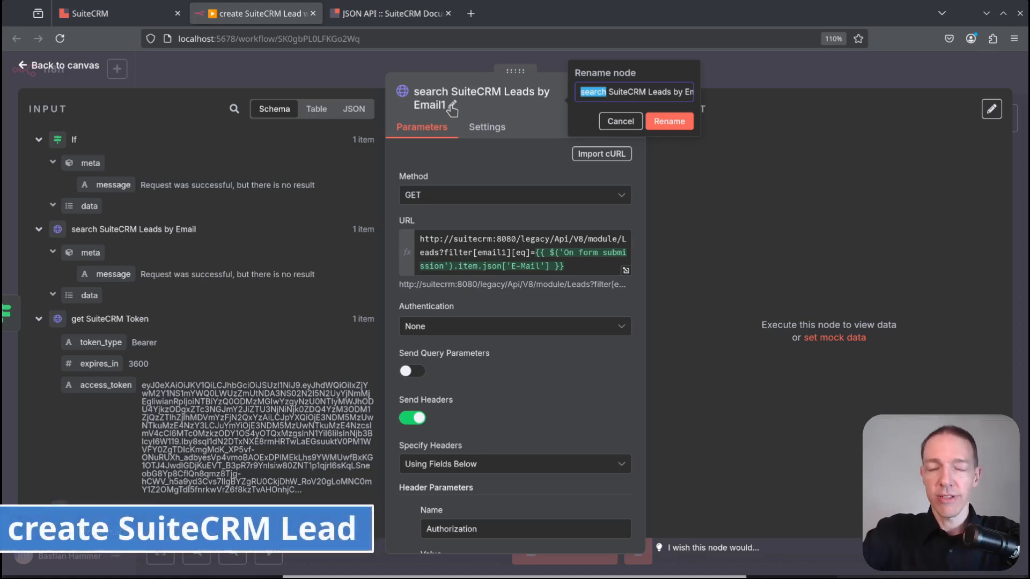
pyautogui.write('create')
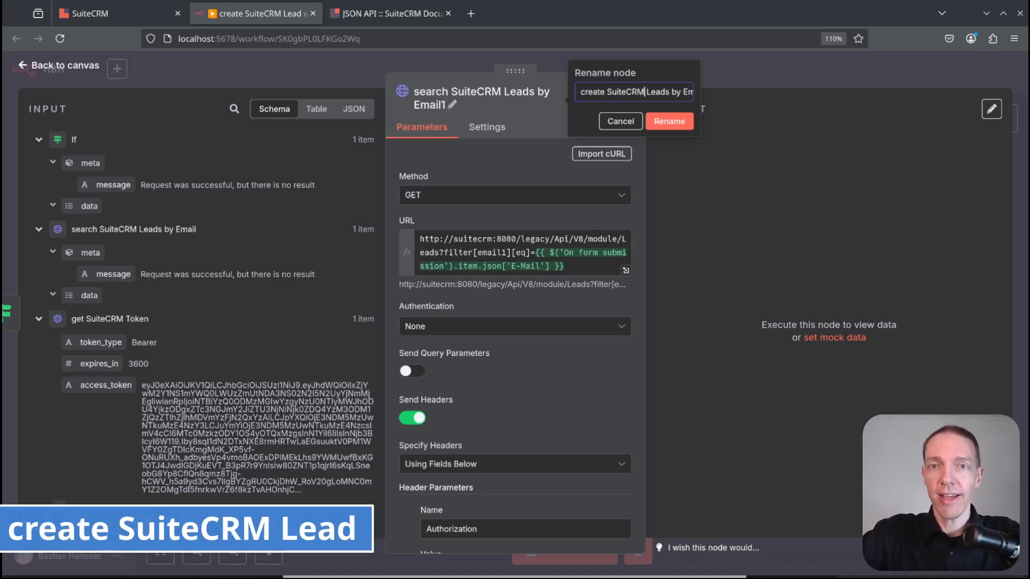
pyautogui.hotkey('shift', 'End')
pyautogui.press('Delete')
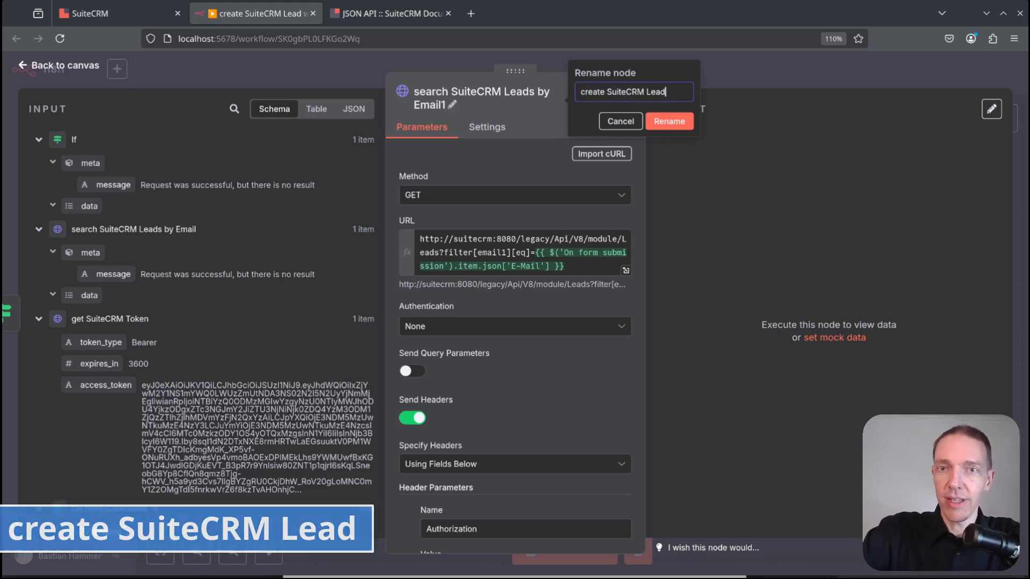
pyautogui.press('Return')
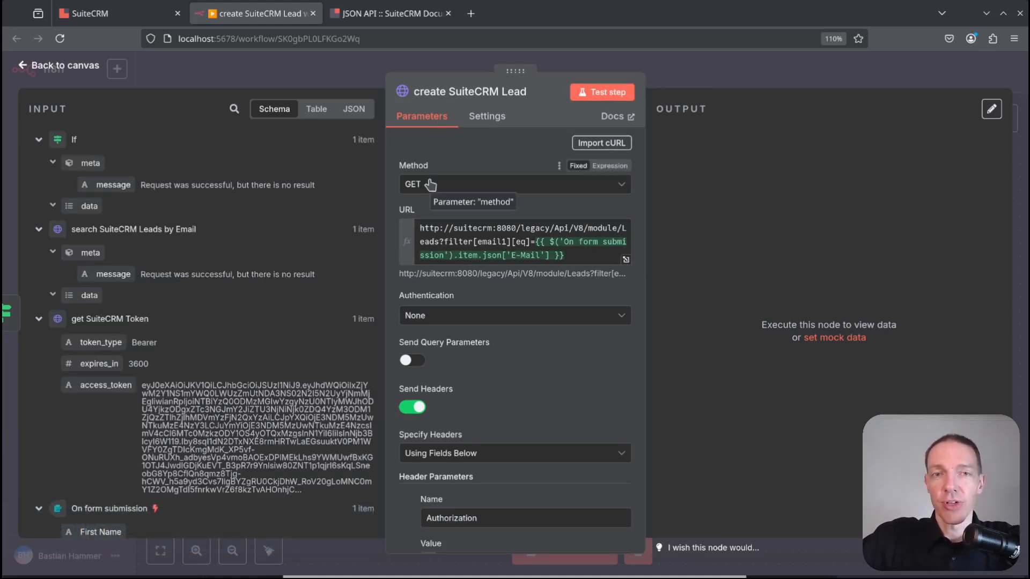
pyautogui.click(431, 185)
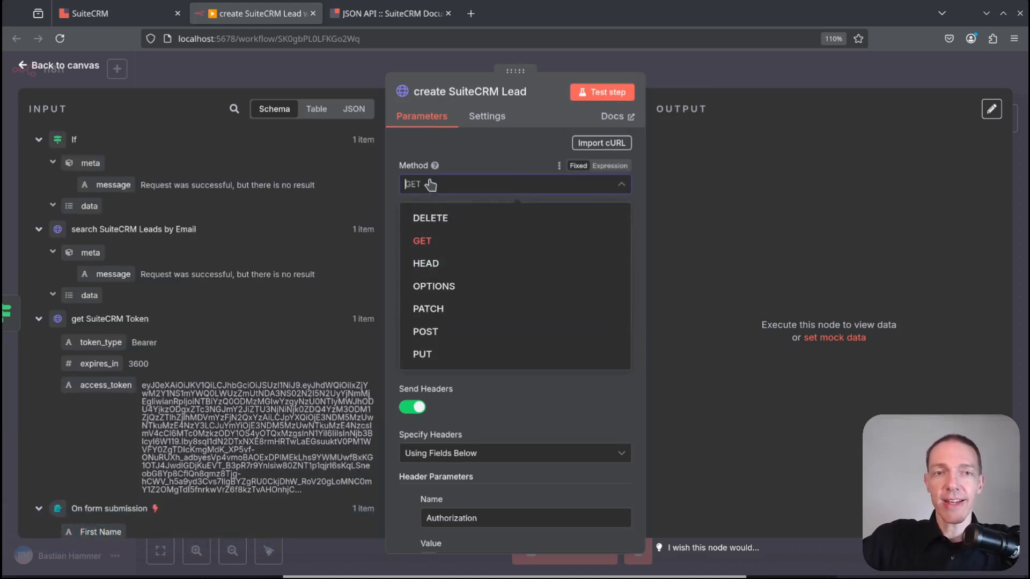
pyautogui.click(440, 330)
# Examine the endpoint and example body under "Create a module record" in the SuiteCRM JSON API documentation.
pyautogui.click(386, 14)
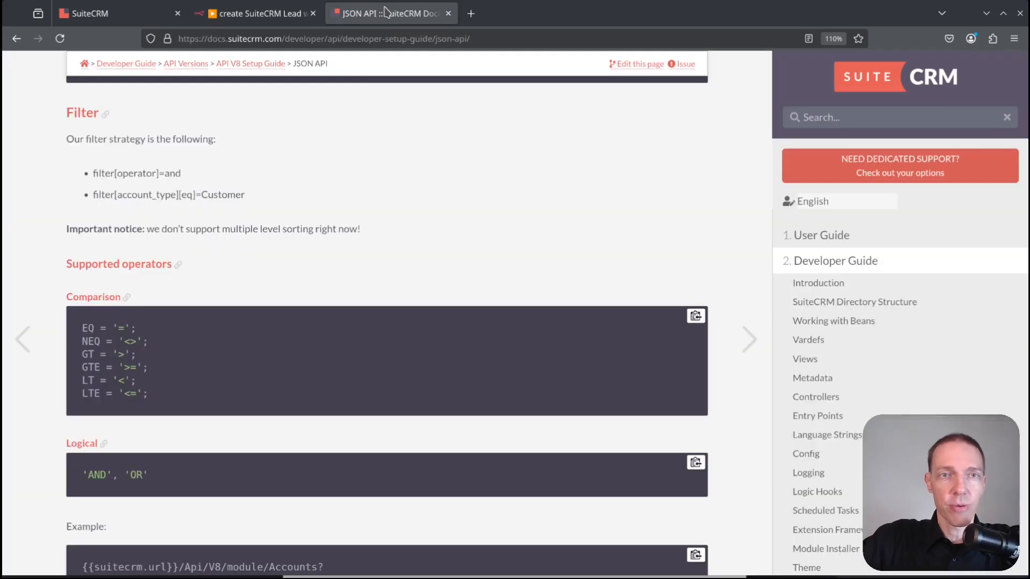
pyautogui.scroll(-15, 346, 256)
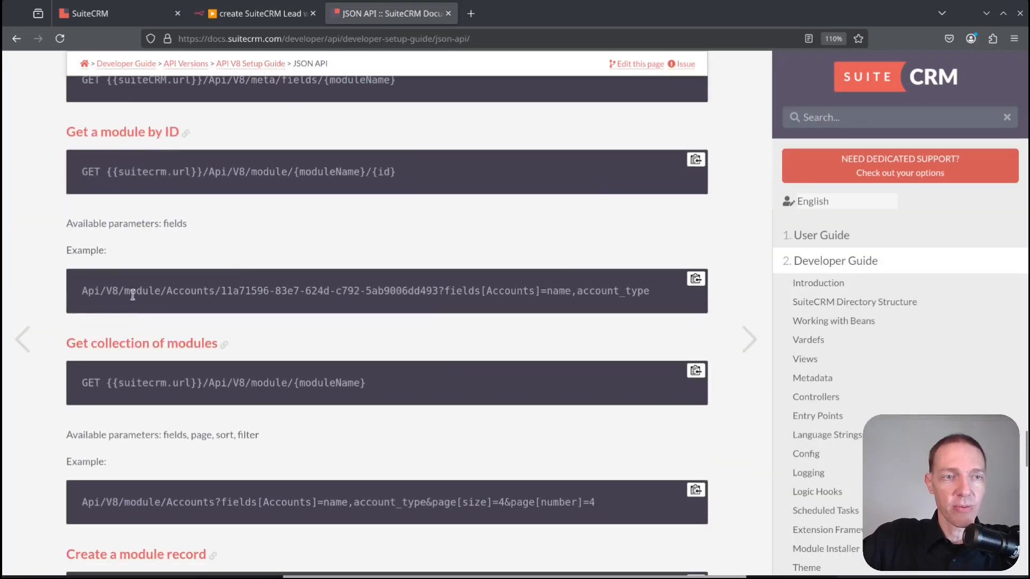
pyautogui.scroll(8, 252, 278)
pyautogui.scroll(-20, 184, 272)
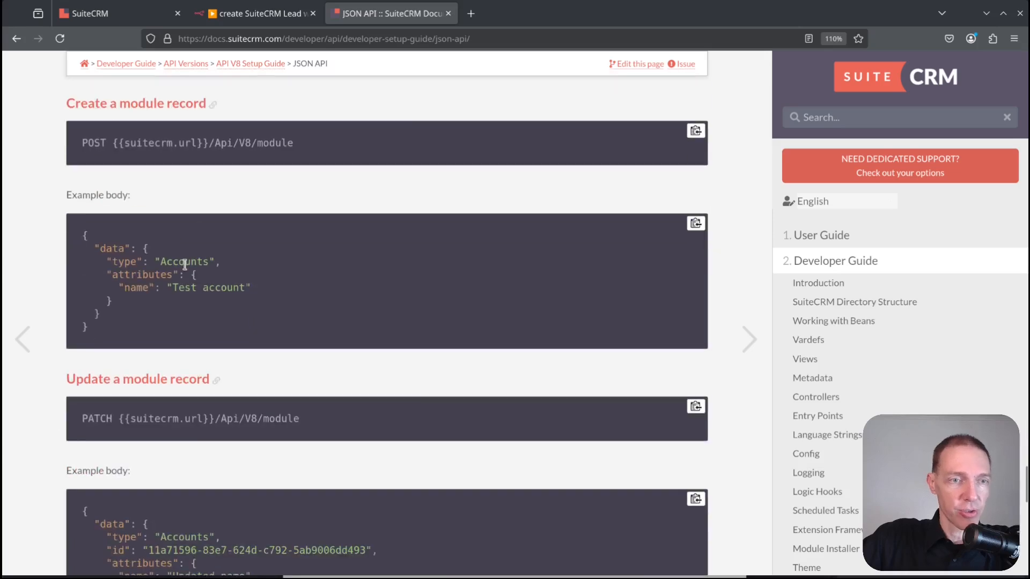
pyautogui.scroll(5, 182, 263)
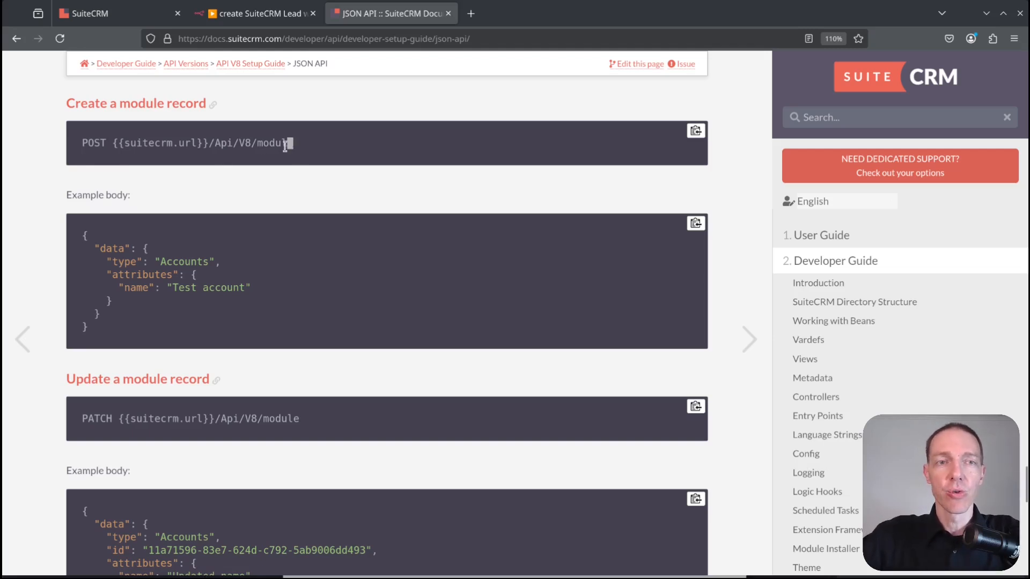
pyautogui.doubleClick(255, 143)
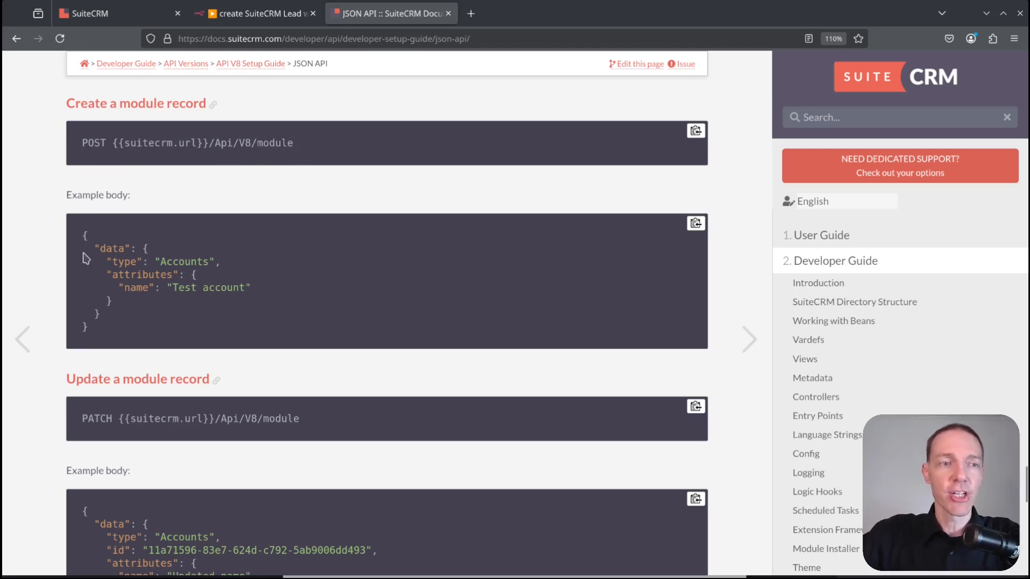
pyautogui.moveTo(83, 232); pyautogui.dragTo(115, 345)
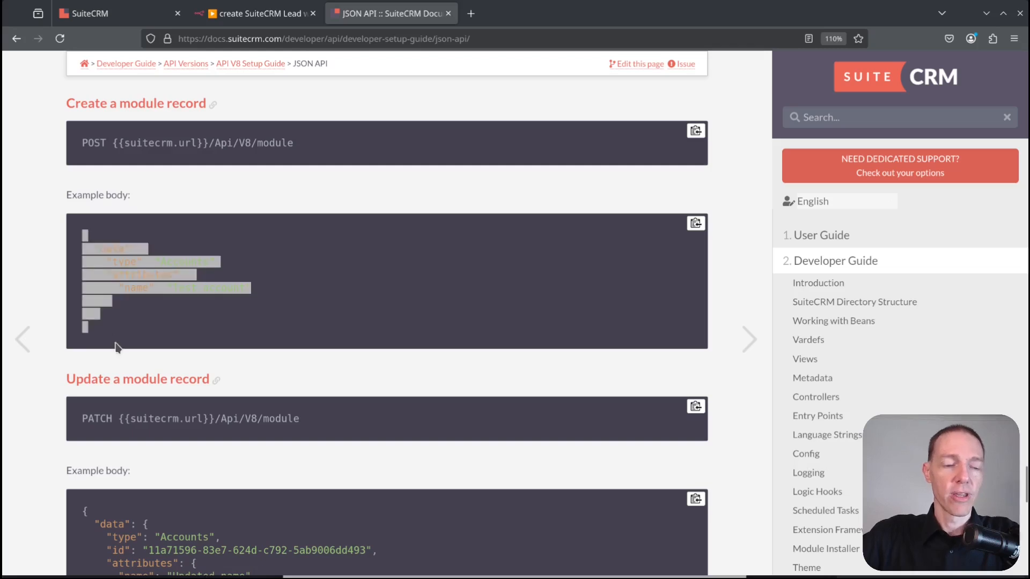
pyautogui.click(162, 323)
pyautogui.click(263, 17)
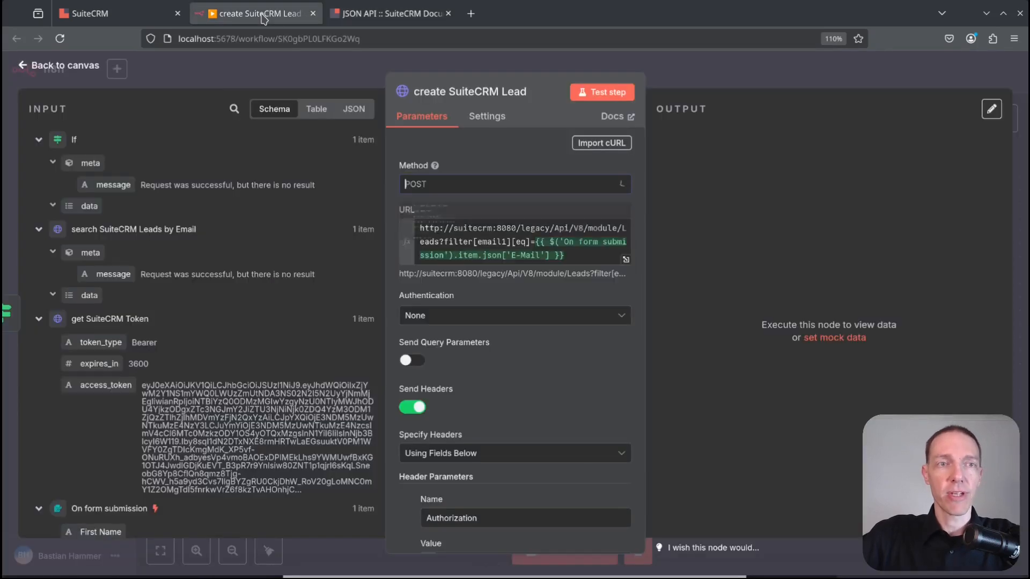
pyautogui.click(712, 268)
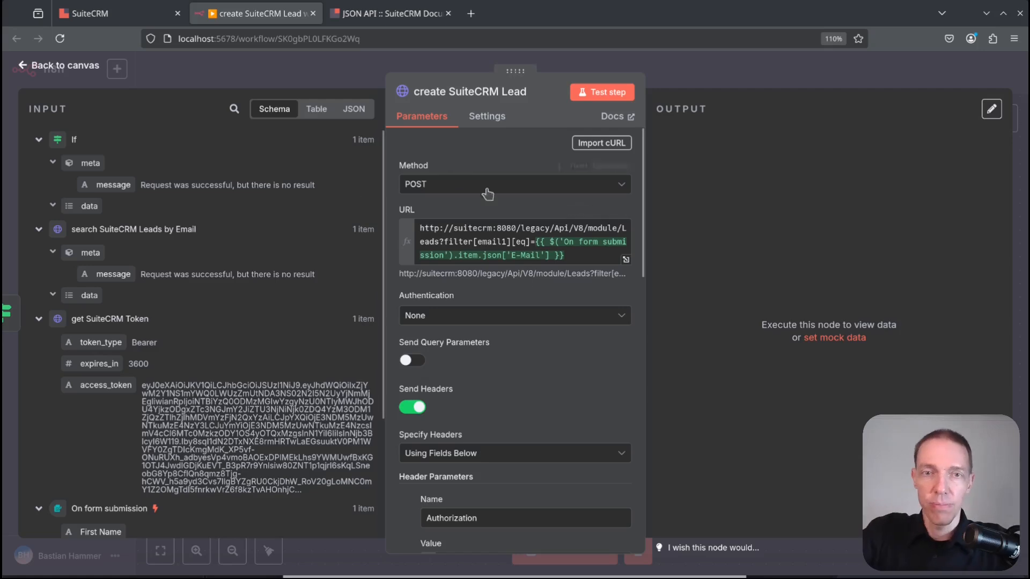
pyautogui.click(566, 256)
pyautogui.moveTo(566, 256); pyautogui.dragTo(618, 225)
pyautogui.press('BackSpace')
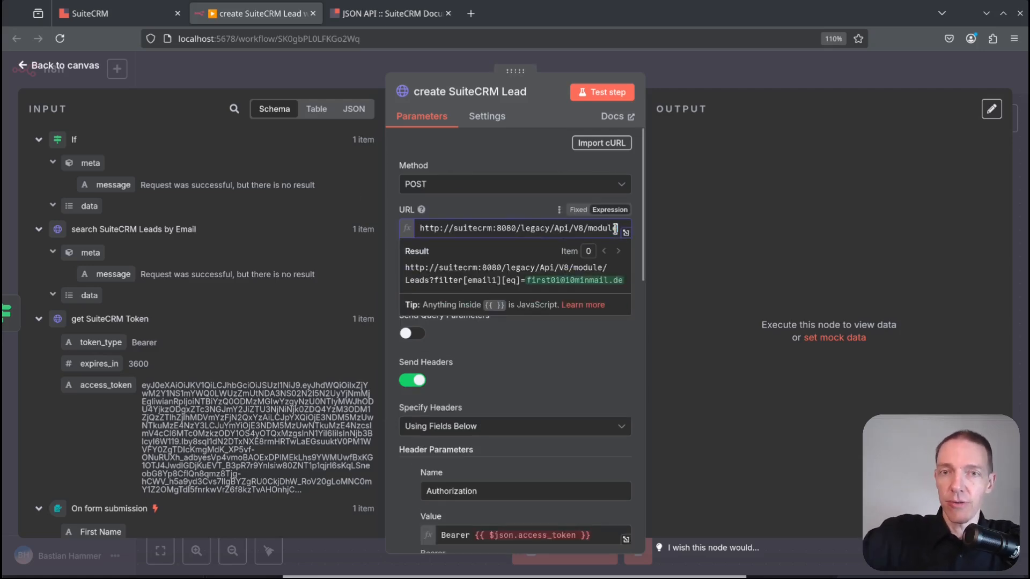
pyautogui.click(729, 239)
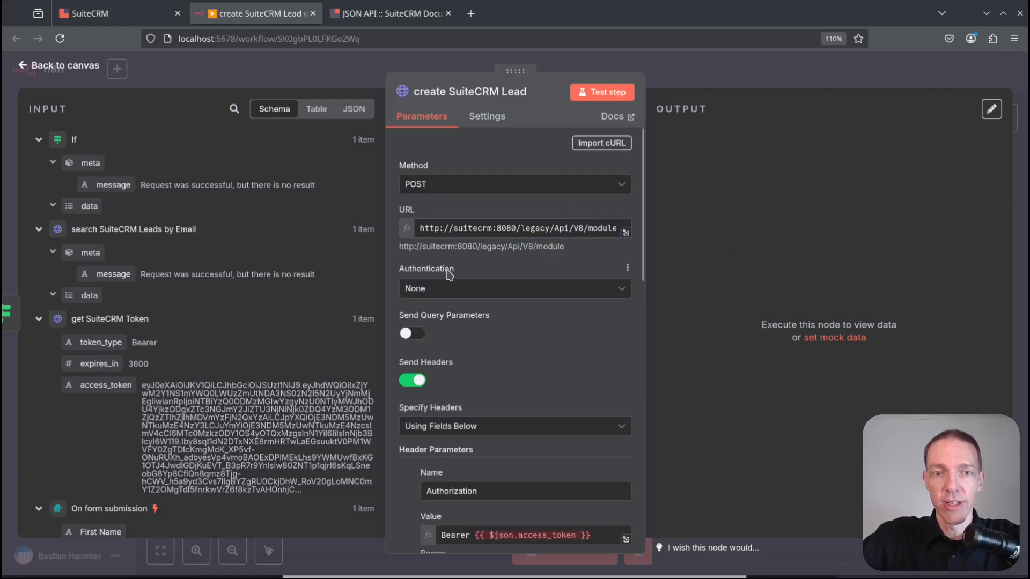
# Replace the expression after "Bearer" in the Authorization header with the access_token from the get SuiteCRM Token node.
pyautogui.scroll(-5, 536, 322)
pyautogui.click(596, 303)
pyautogui.moveTo(566, 313); pyautogui.dragTo(474, 301)
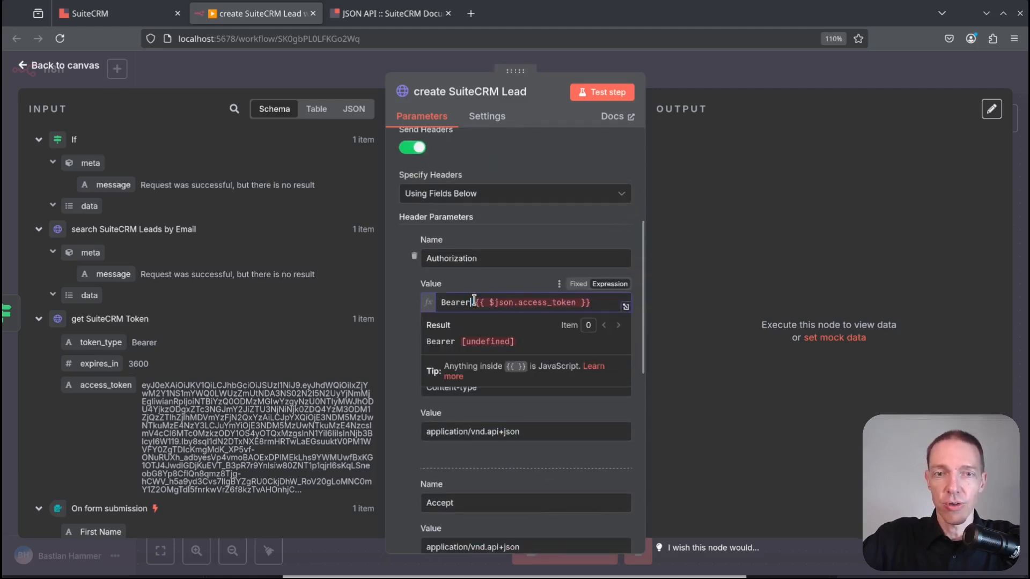
pyautogui.hotkey('shift', 'End')
pyautogui.press('BackSpace')
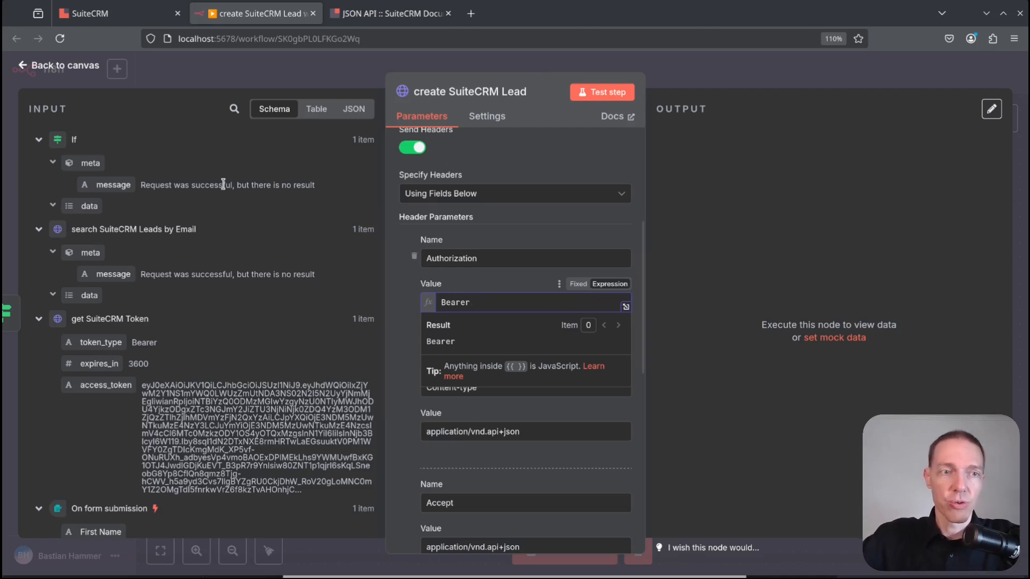
pyautogui.moveTo(96, 385); pyautogui.dragTo(548, 312)
pyautogui.click(727, 389)
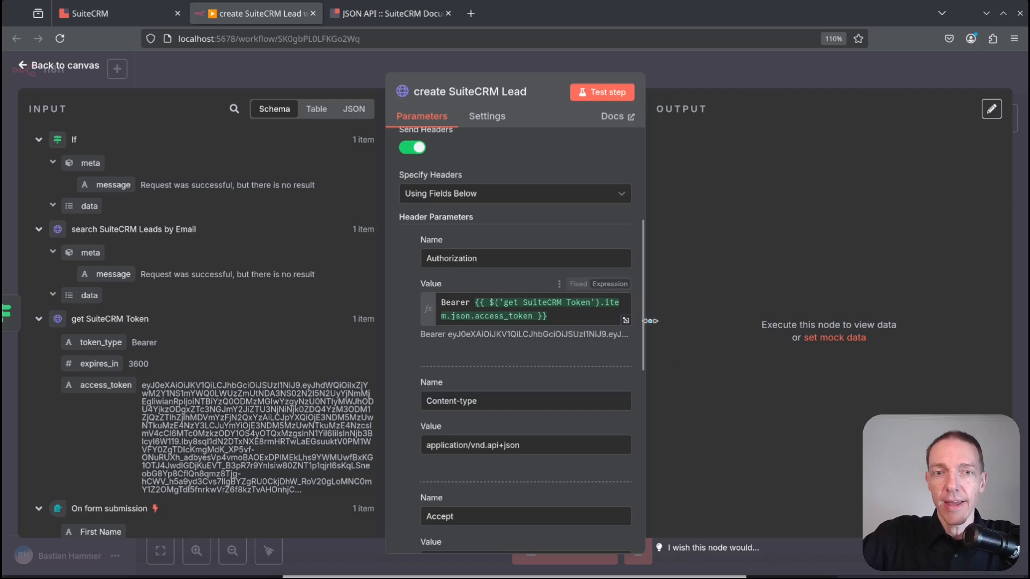
# Enable sending a body in the create SuiteCRM Lead request, with JSON content specified using JSON.
pyautogui.scroll(-7, 422, 307)
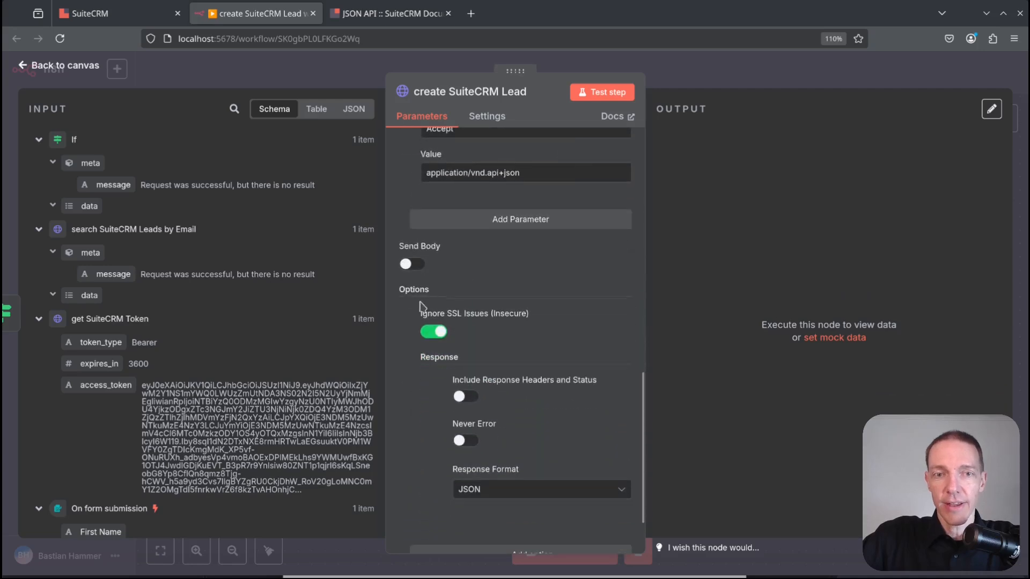
pyautogui.click(412, 264)
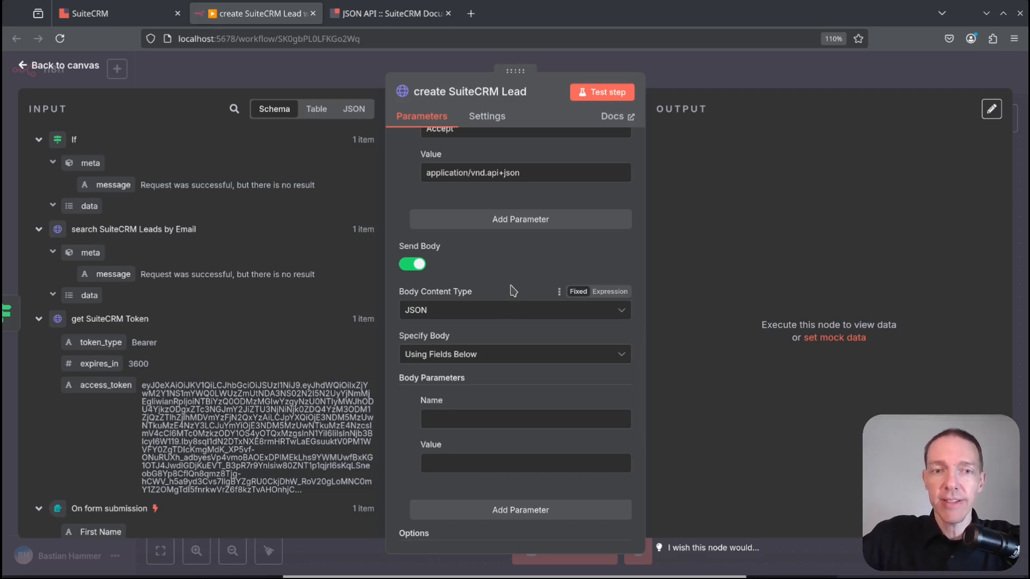
pyautogui.scroll(-2, 478, 266)
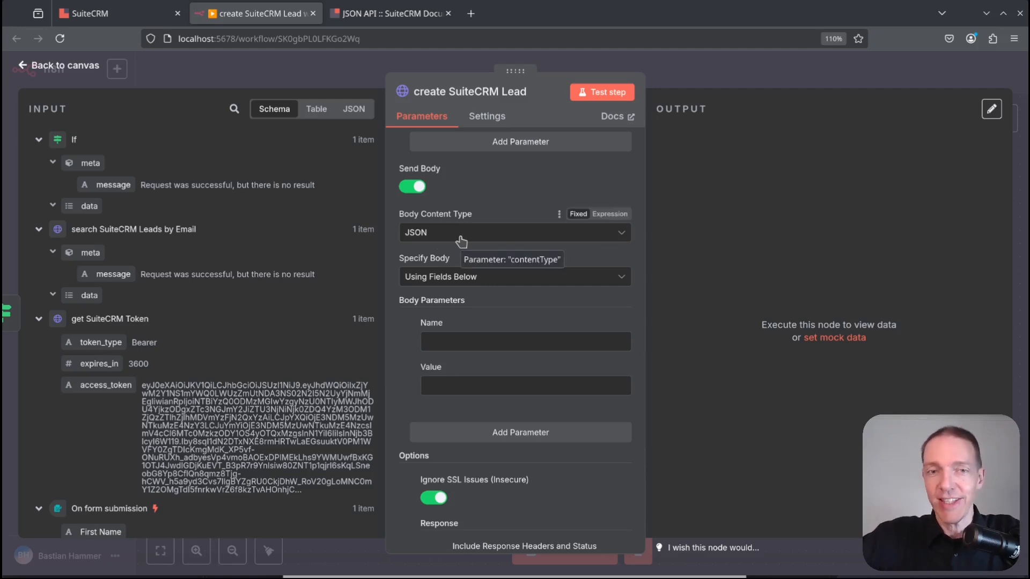
pyautogui.click(621, 277)
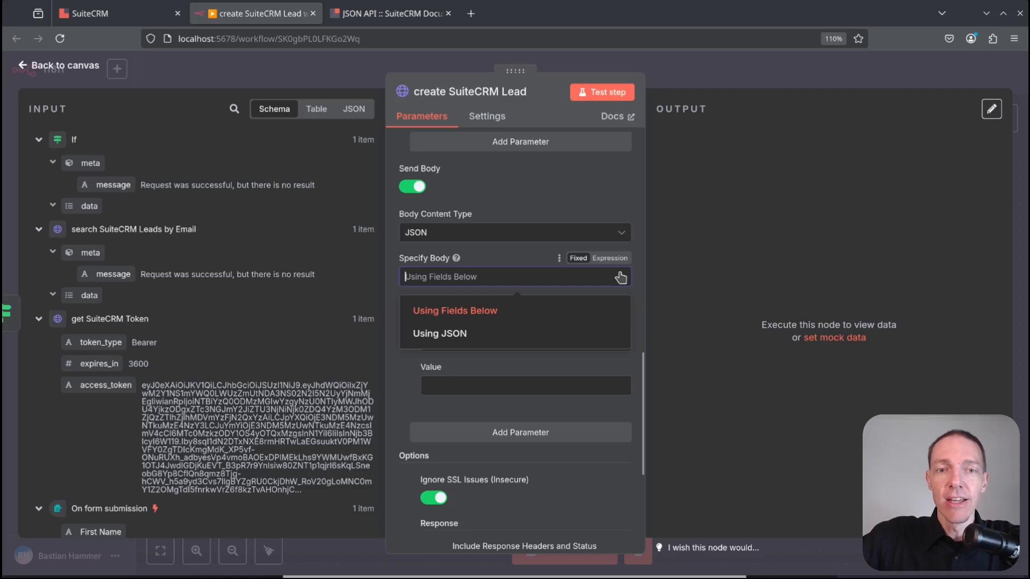
pyautogui.click(451, 334)
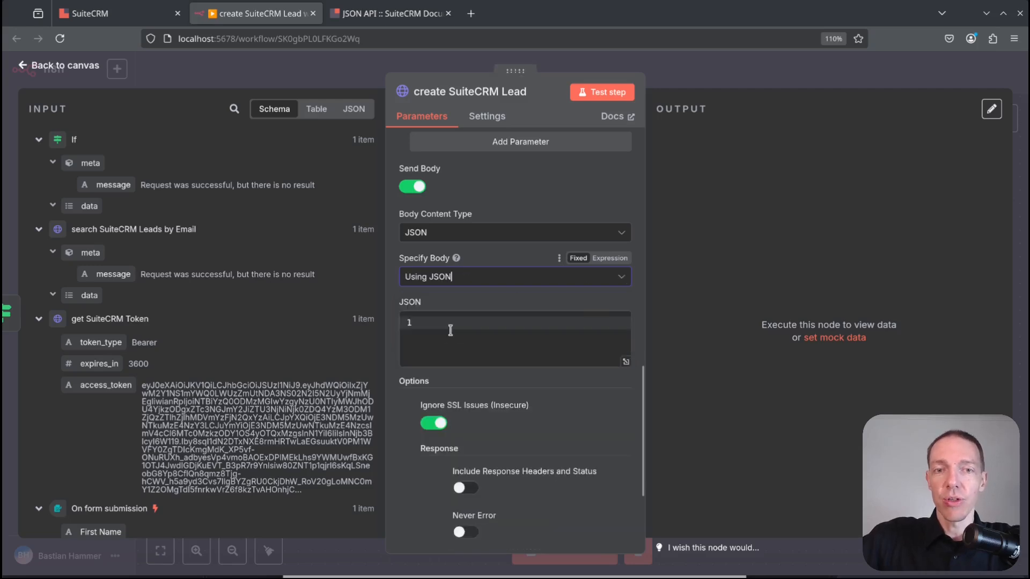
# Insert the documentation's example "data" object as the JSON body in the enlarged editor and set its type to "Leads".
pyautogui.click(627, 364)
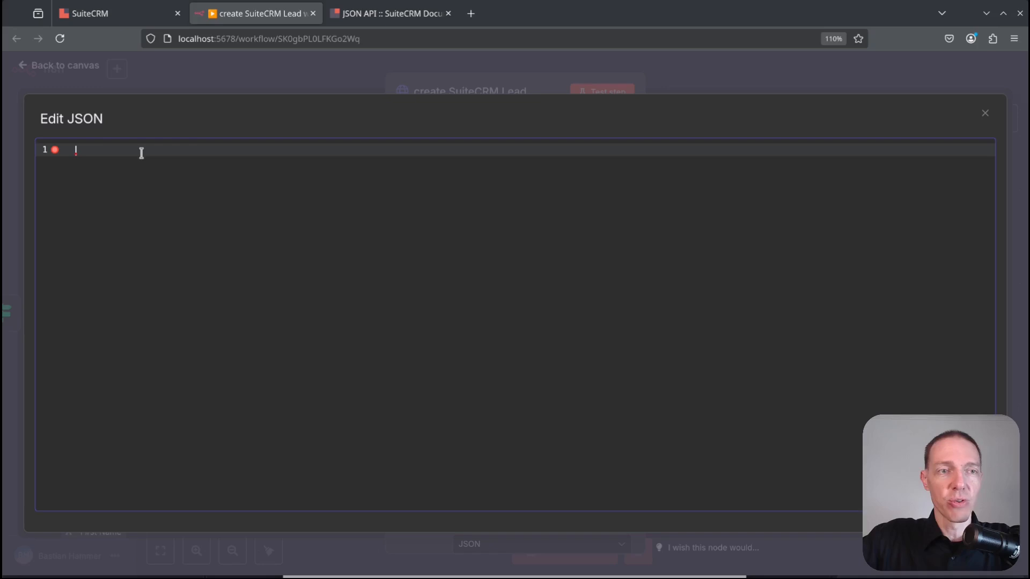
pyautogui.write('{   "data": {     "type": "Accounts",     "attributes": {       "name": "Test account"     }   } }')
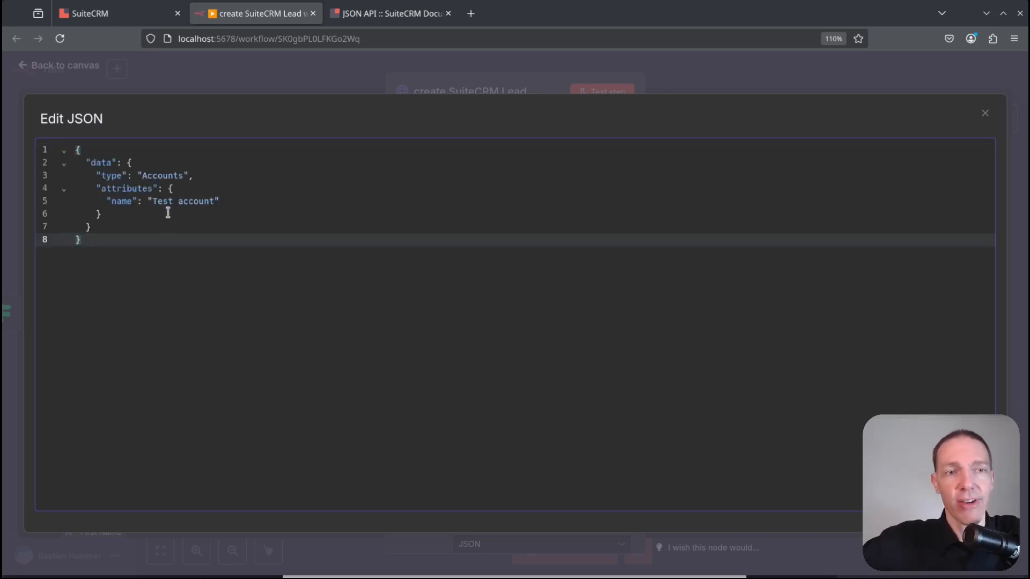
pyautogui.click(172, 176)
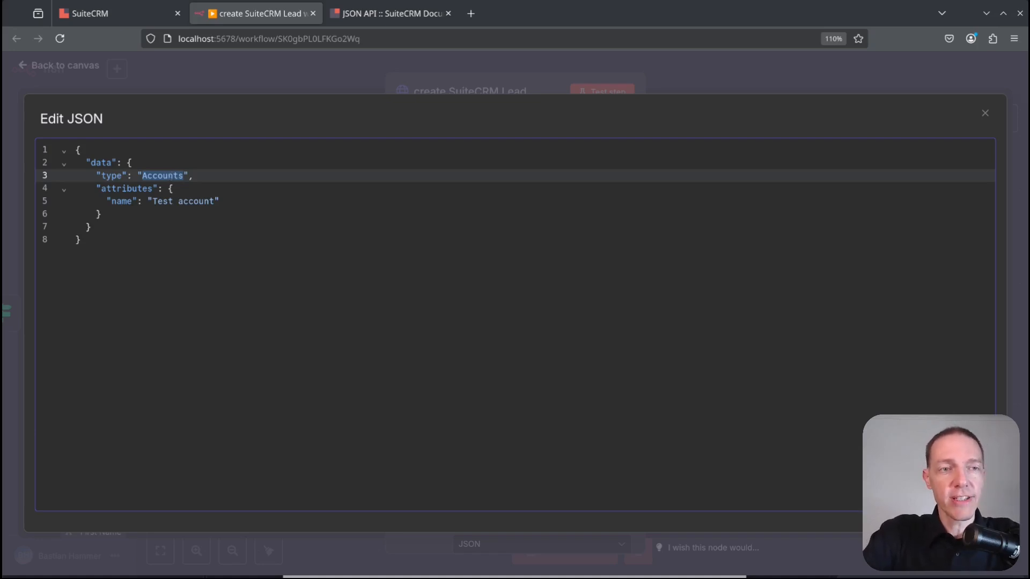
pyautogui.write('Leads')
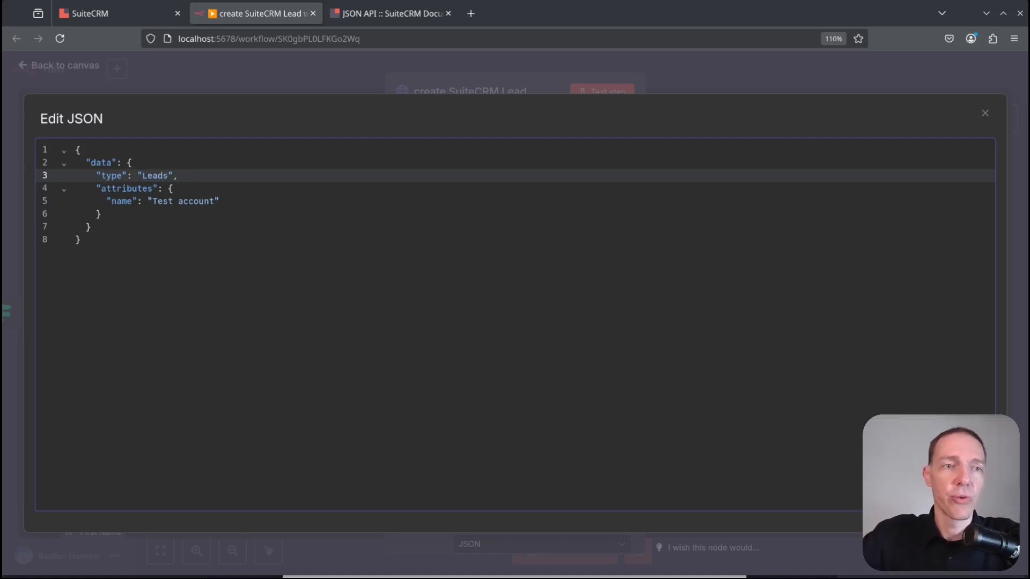
# Rename the "name" attribute in the JSON body to "last_name" and clear its value to an empty string.
pyautogui.doubleClick(120, 201)
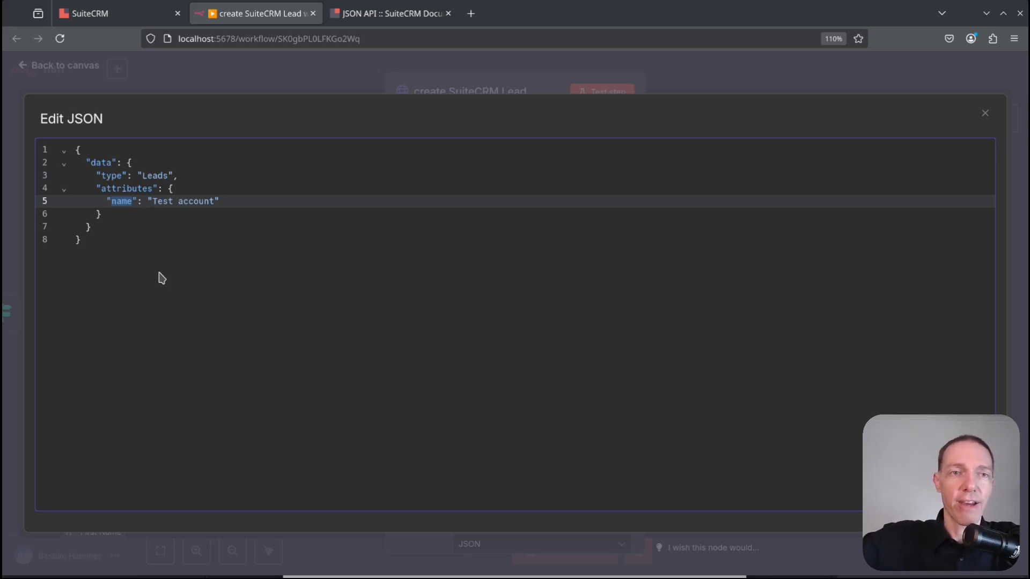
pyautogui.write('lea')
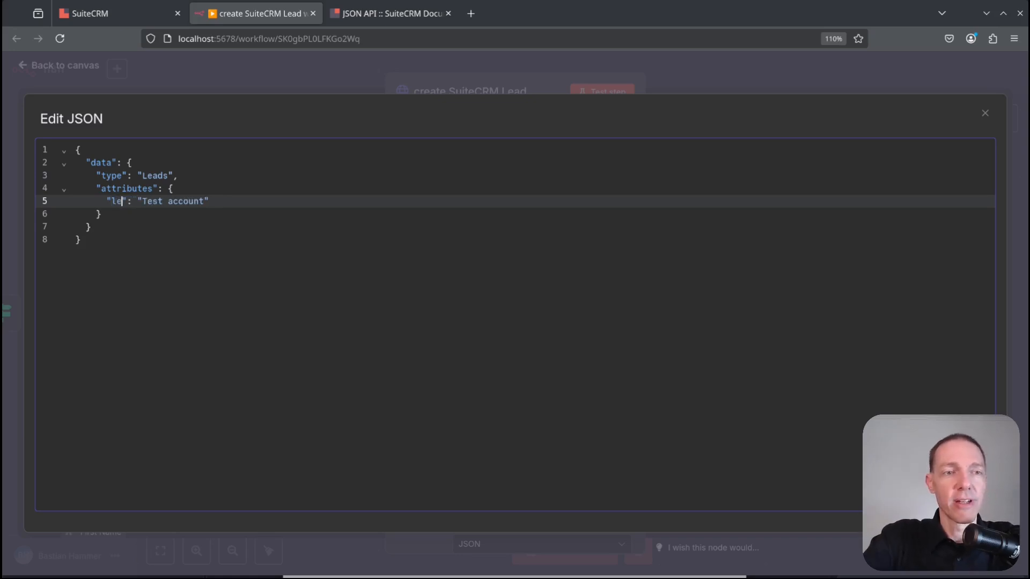
pyautogui.press('BackSpace')
pyautogui.press('BackSpace')
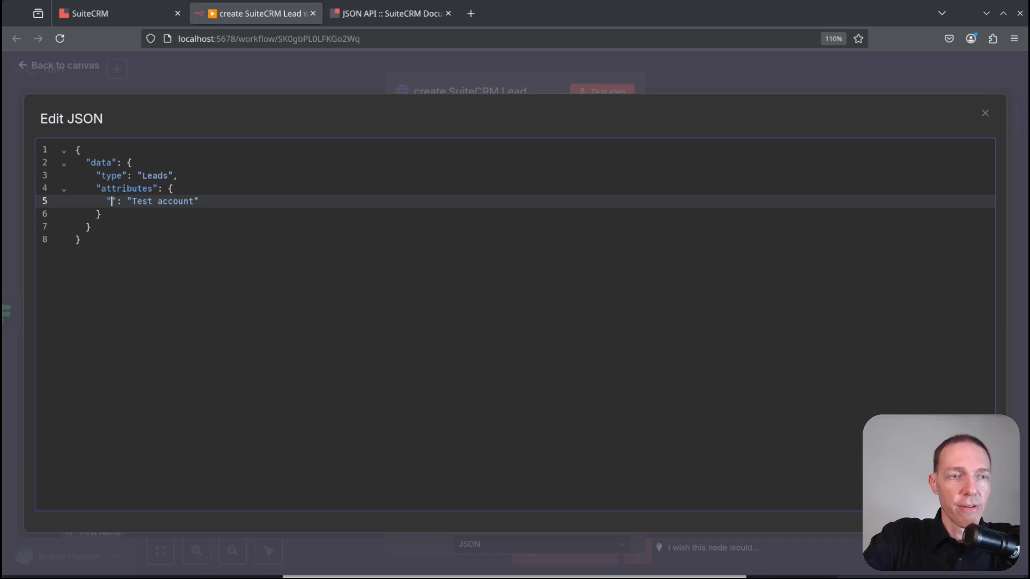
pyautogui.write('ast_name')
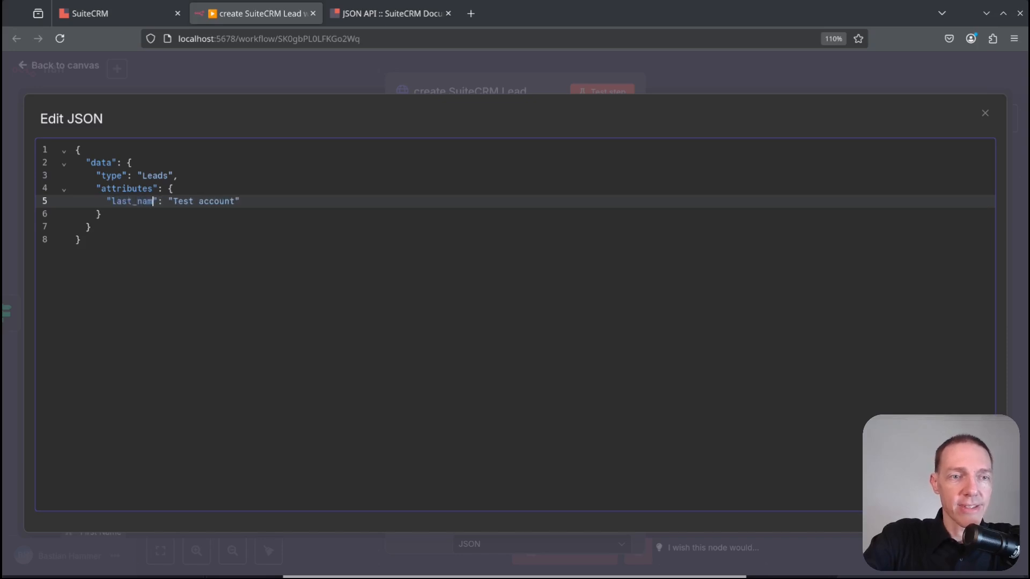
pyautogui.hotkey('ctrl', 'shift', 'Right')
pyautogui.hotkey('ctrl', 'shift', 'Right')
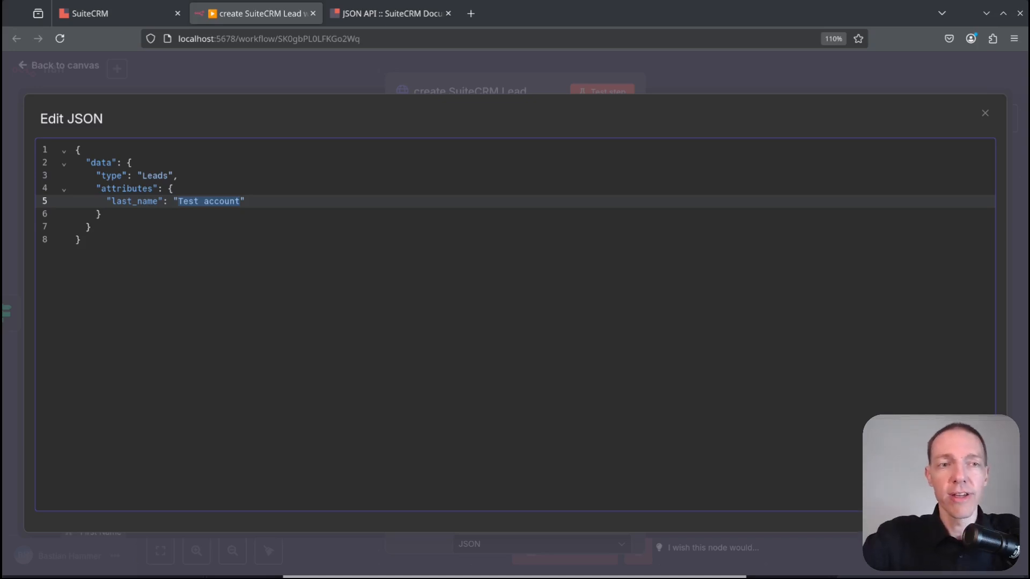
pyautogui.press('BackSpace')
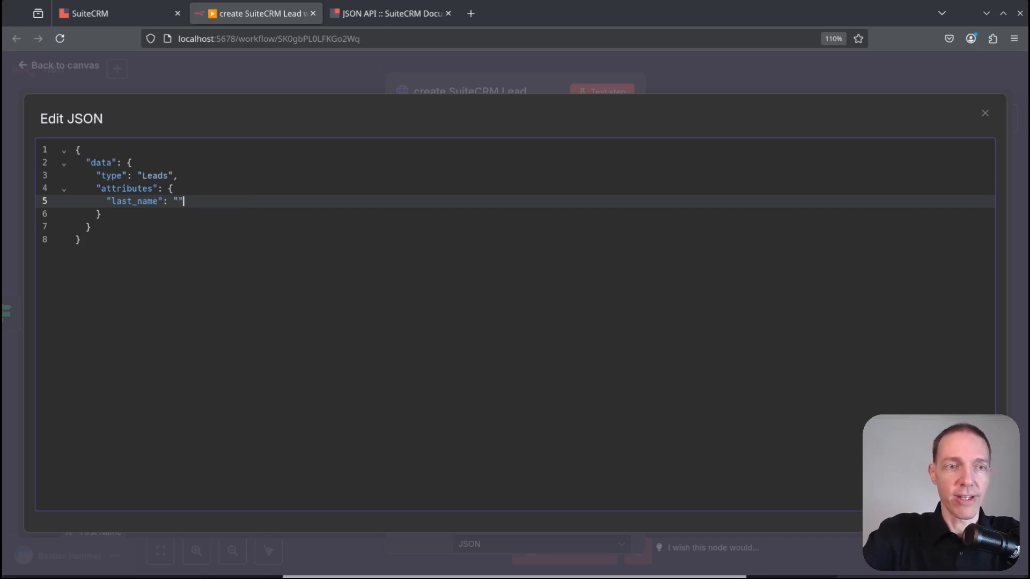
# Add "first_name" and "email1" attributes with empty values below "last_name" and close the JSON editor.
pyautogui.press('Return')
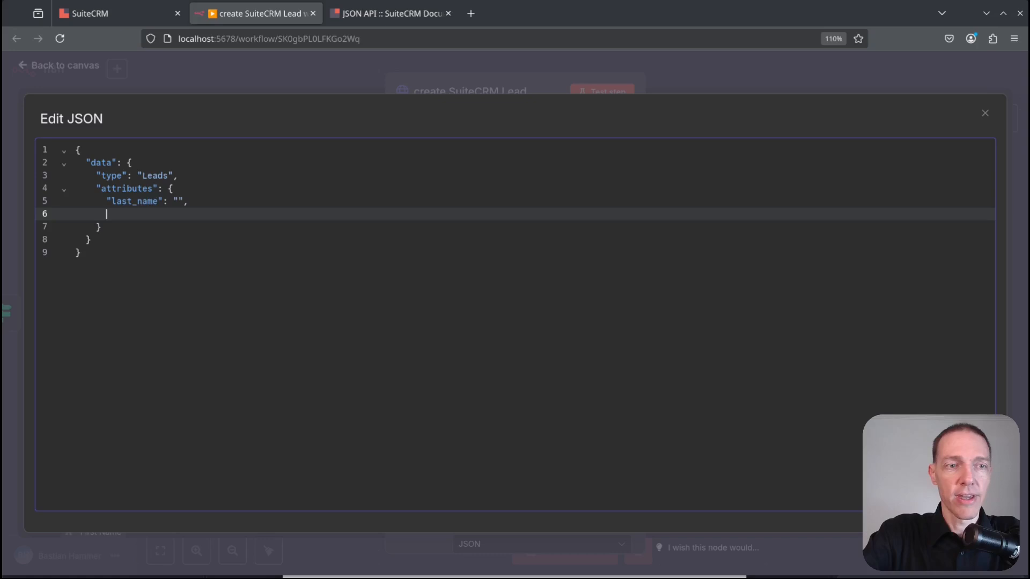
pyautogui.write('"first_')
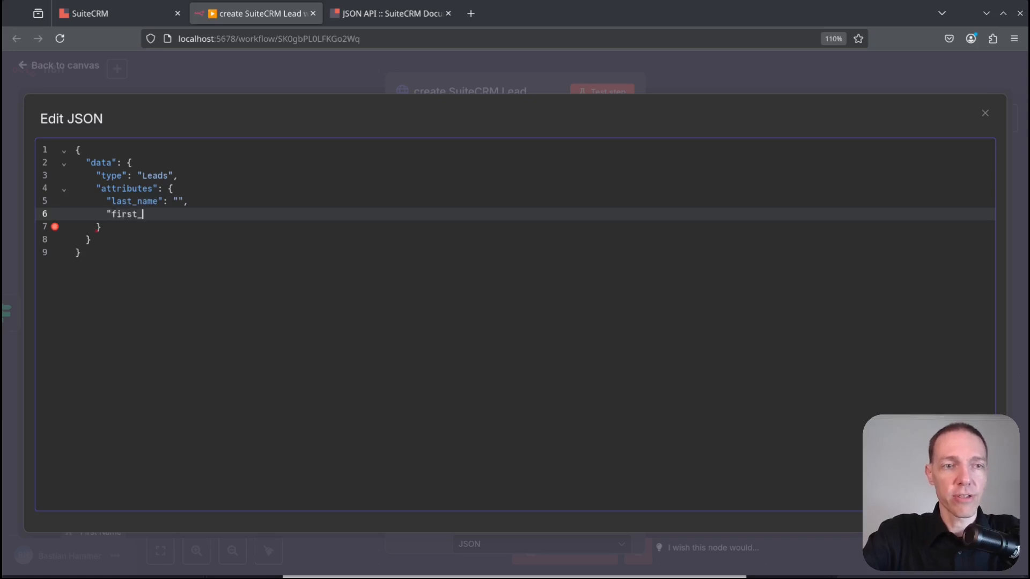
pyautogui.write('name": "",')
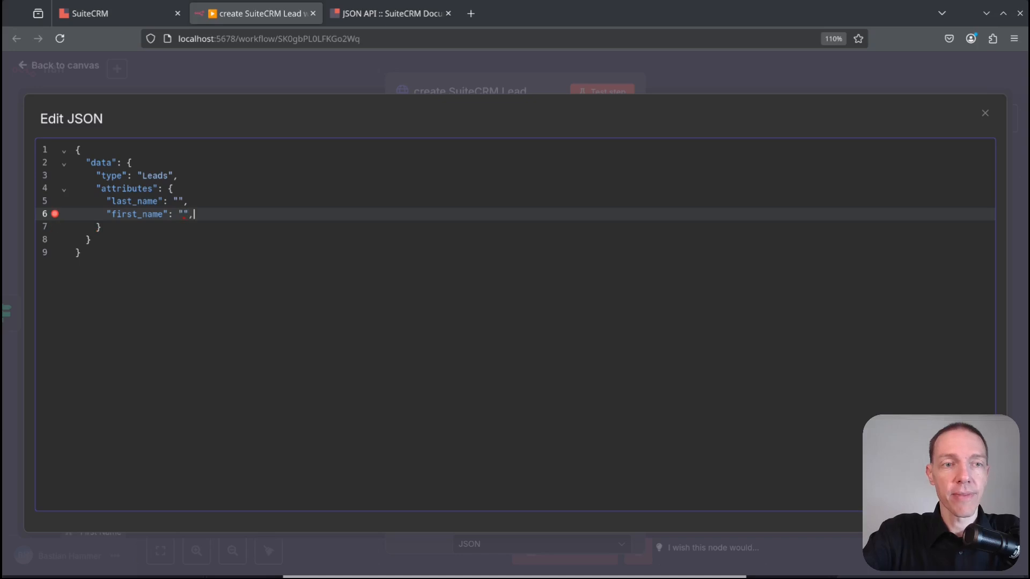
pyautogui.press('Return')
pyautogui.write('"e')
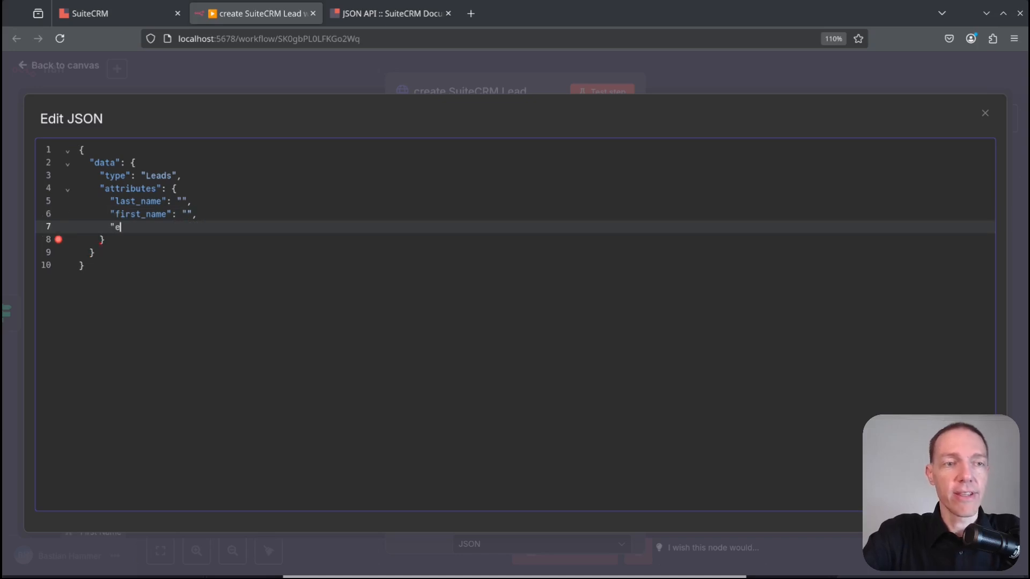
pyautogui.write('mail1":')
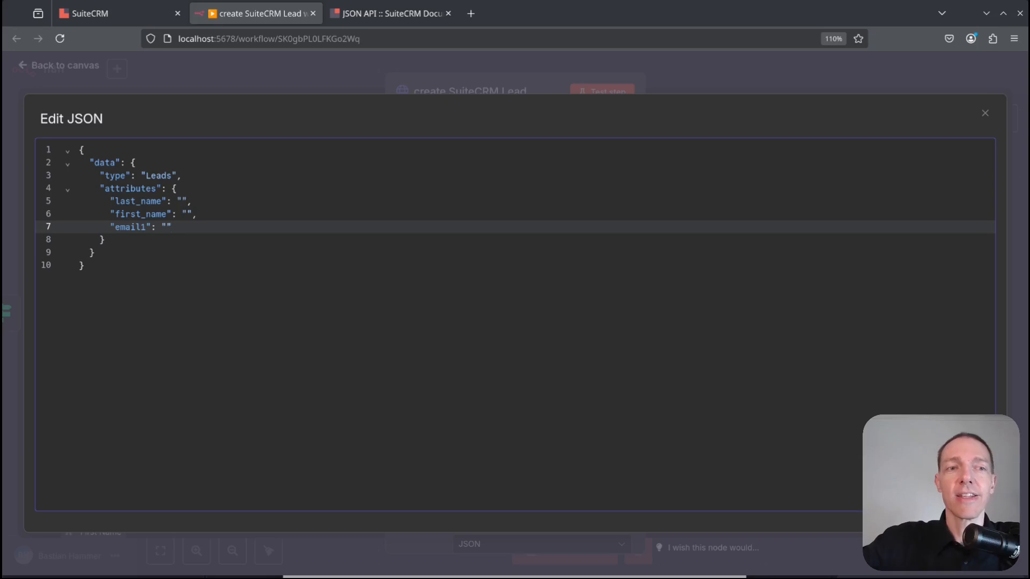
pyautogui.click(166, 227)
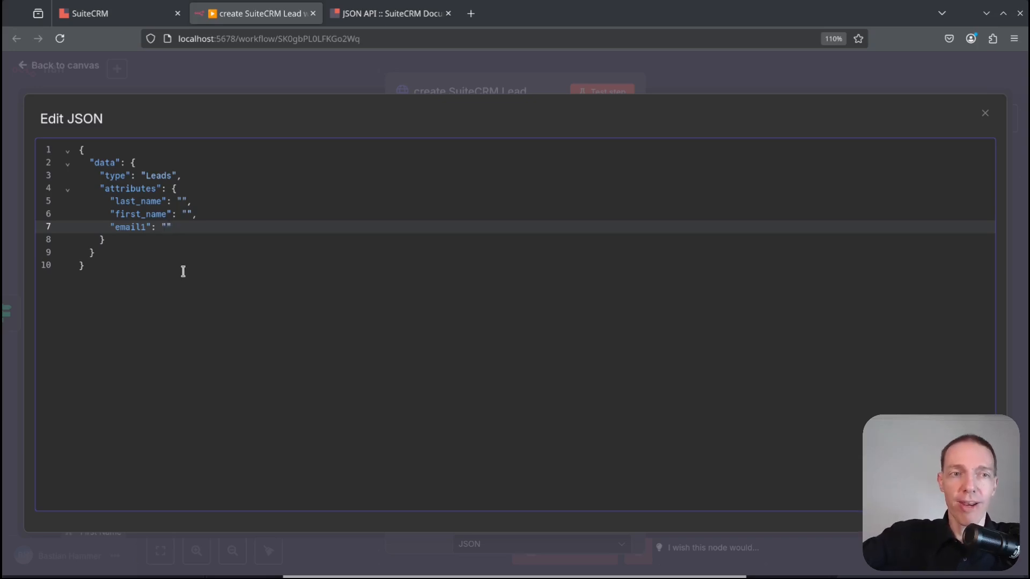
pyautogui.click(147, 227)
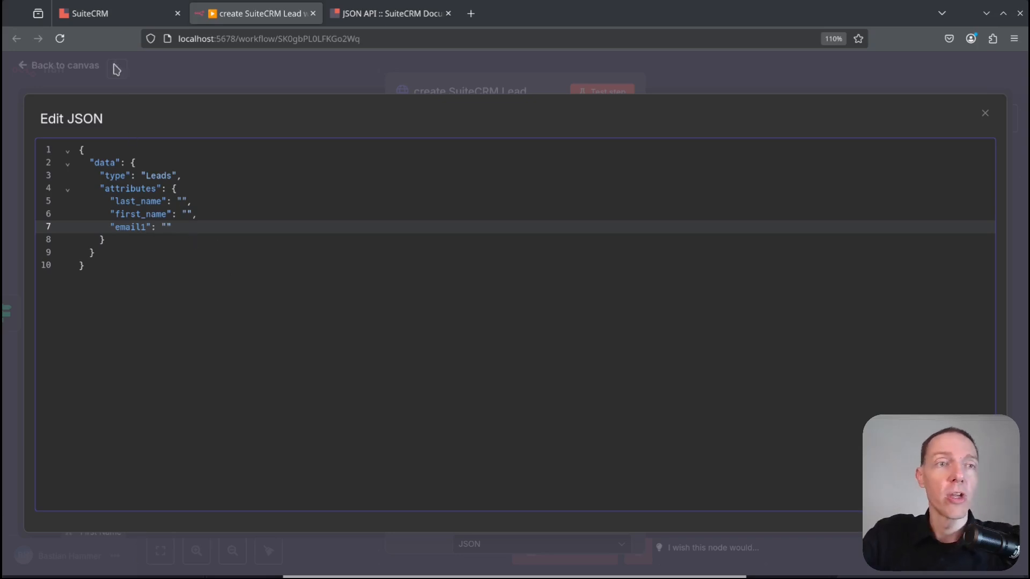
pyautogui.click(988, 112)
# Switch the JSON body of the create SuiteCRM Lead node from fixed text to an expression.
pyautogui.moveTo(612, 303)
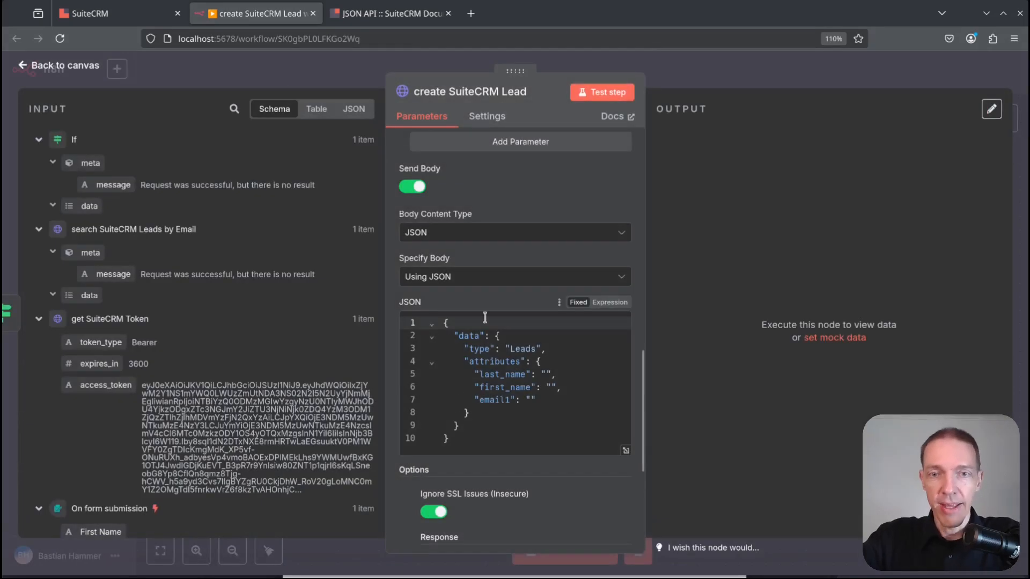
pyautogui.click(612, 304)
pyautogui.click(591, 353)
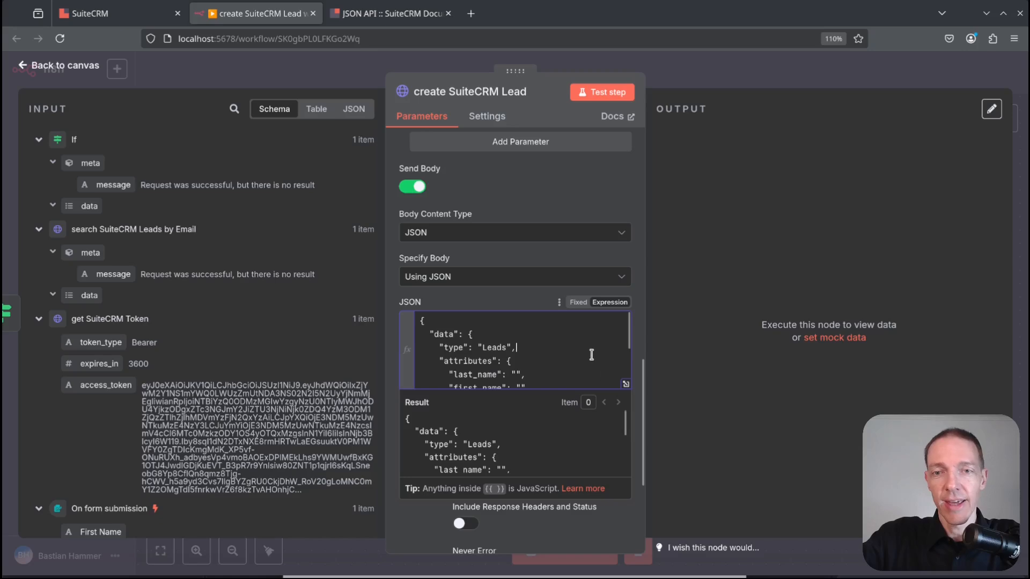
# In the enlarged expression editor, fill last_name, first_name and email1 with the form submission's First Name, Last Name and E-Mail fields respectively.
pyautogui.click(625, 386)
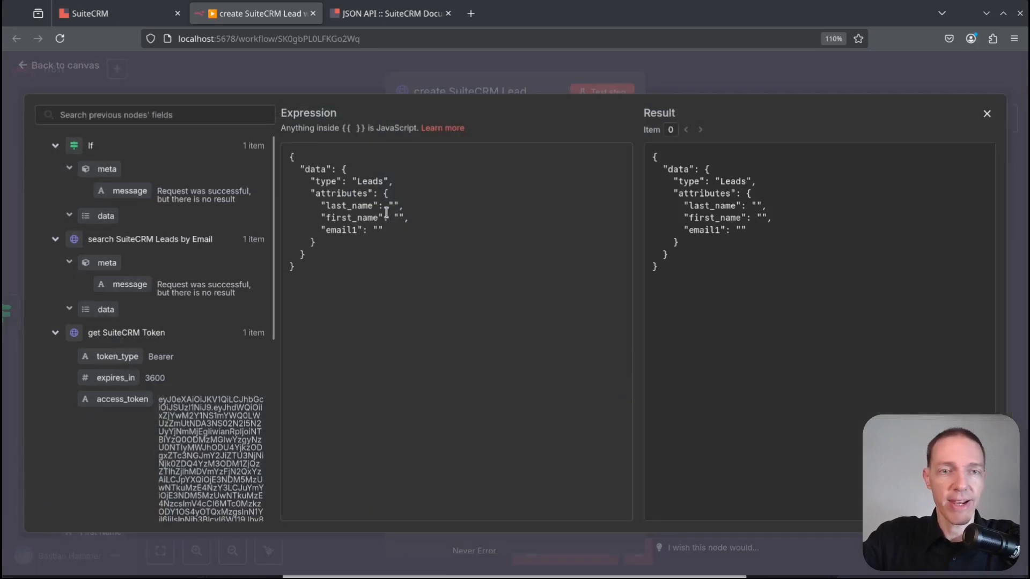
pyautogui.click(53, 333)
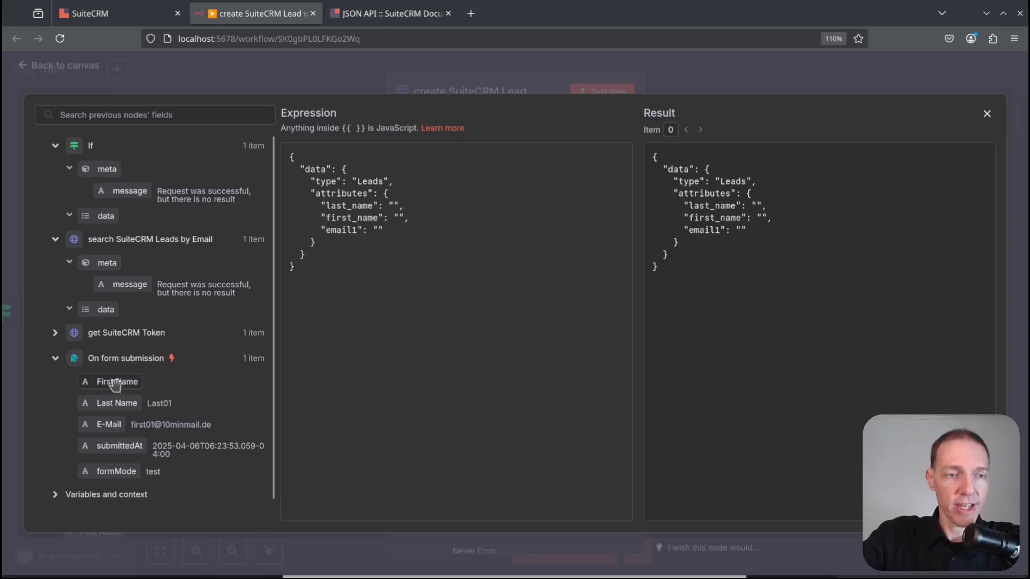
pyautogui.moveTo(117, 384); pyautogui.dragTo(393, 209)
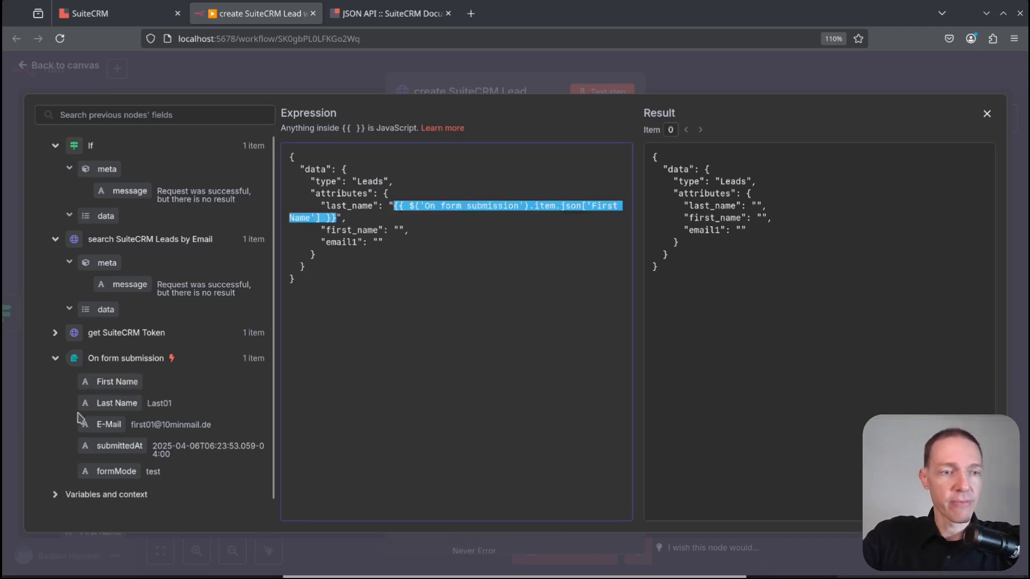
pyautogui.moveTo(100, 399); pyautogui.dragTo(401, 235)
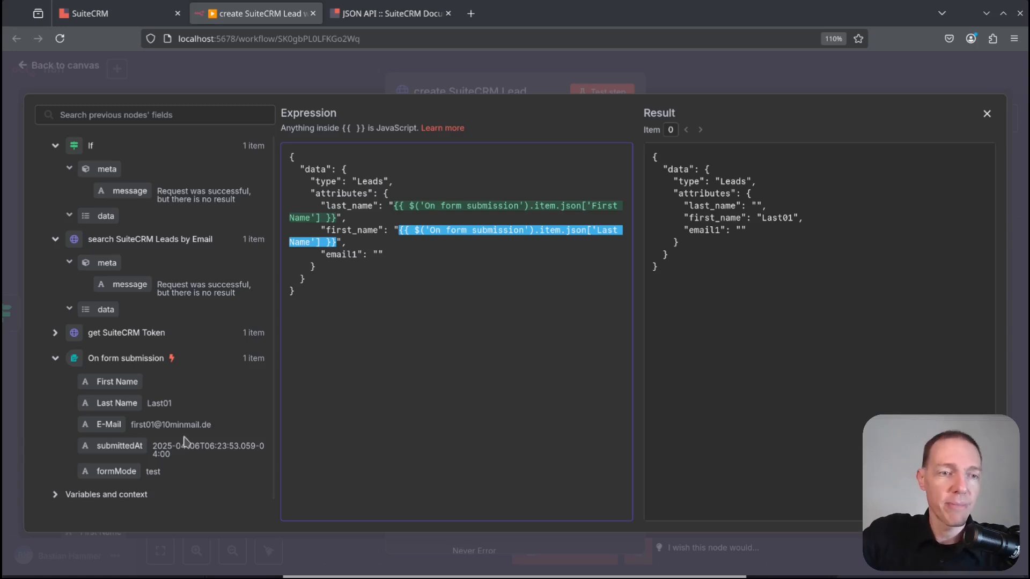
pyautogui.moveTo(108, 424); pyautogui.dragTo(380, 255)
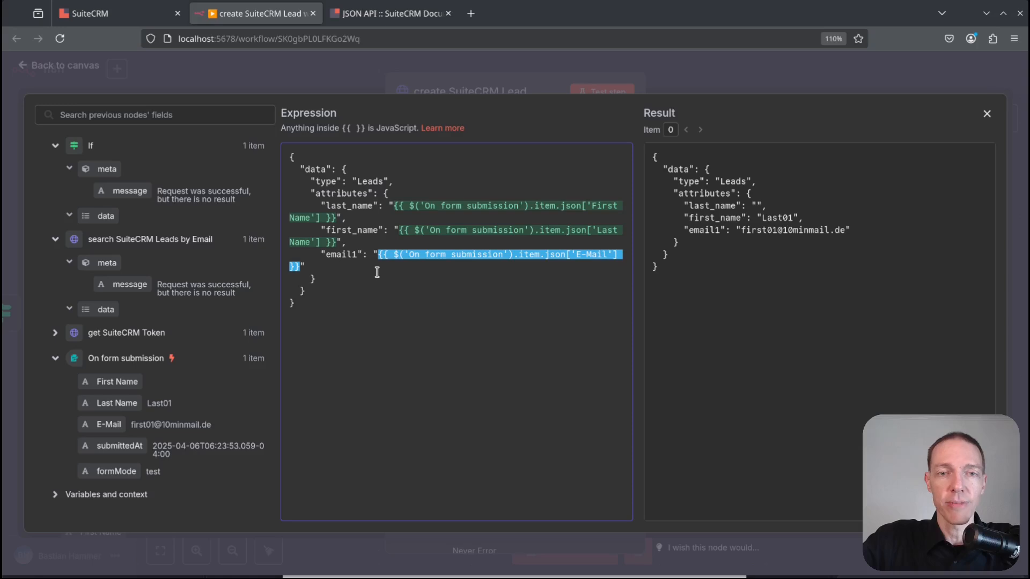
pyautogui.click(378, 270)
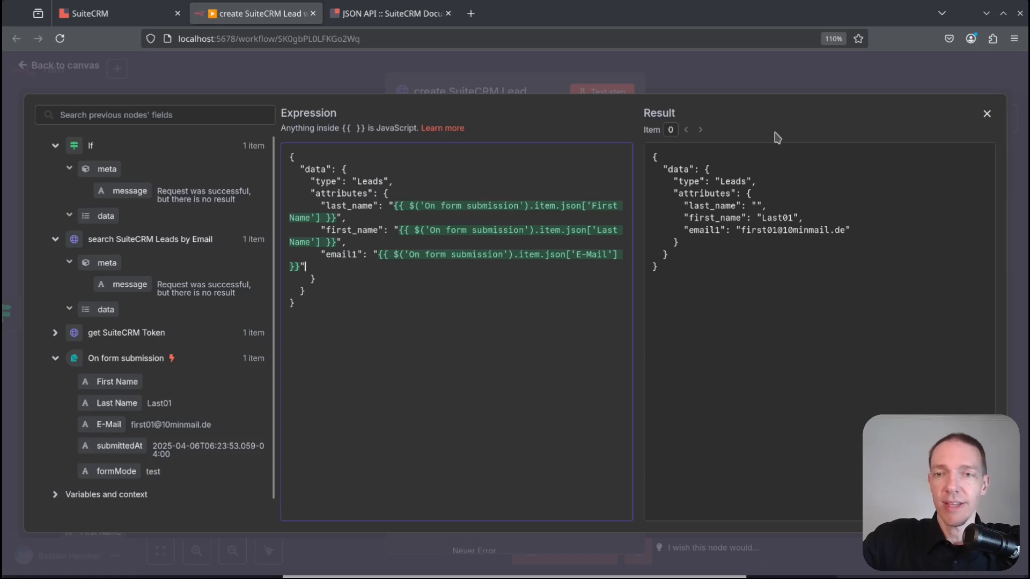
pyautogui.moveTo(687, 270); pyautogui.dragTo(653, 156)
pyautogui.click(931, 294)
pyautogui.click(987, 113)
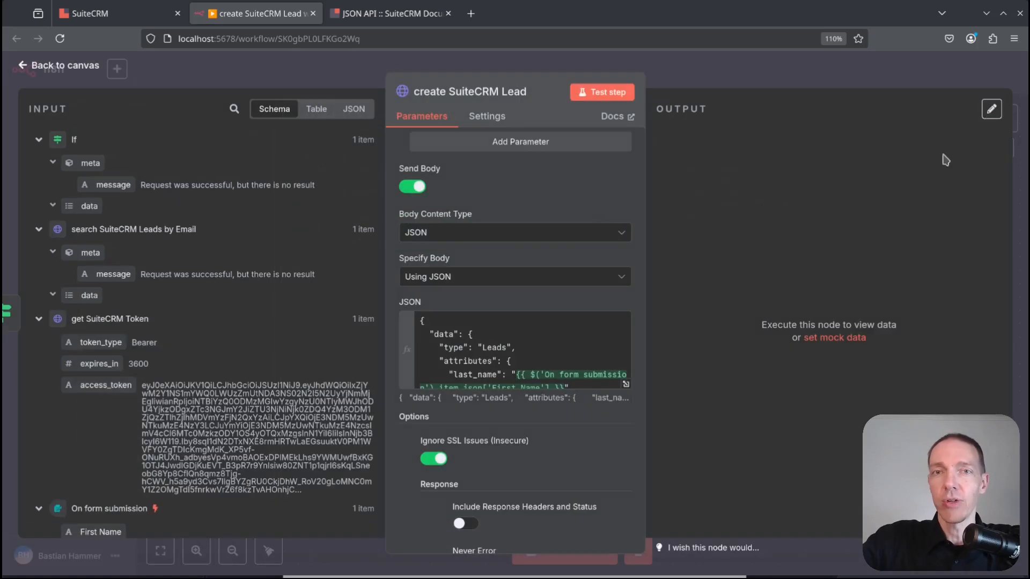
# Test the create SuiteCRM Lead node and review the lead attributes in its JSON output.
pyautogui.scroll(-4, 483, 300)
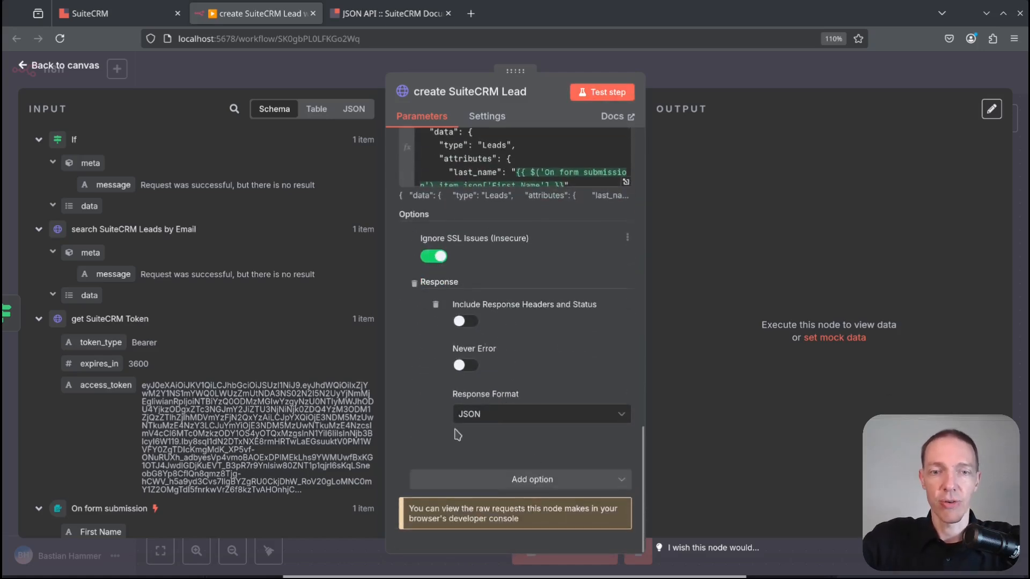
pyautogui.click(599, 96)
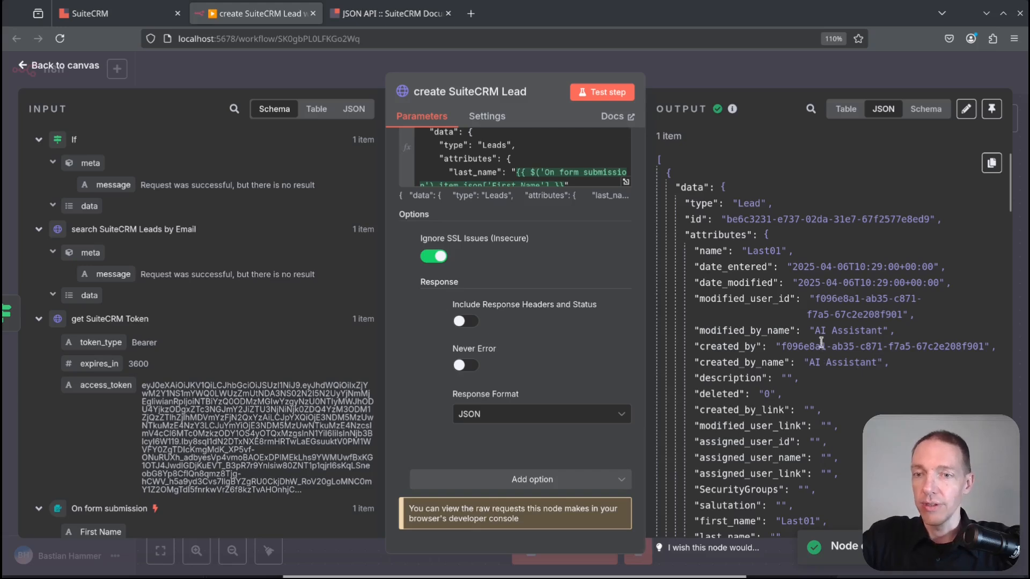
pyautogui.scroll(-5, 838, 333)
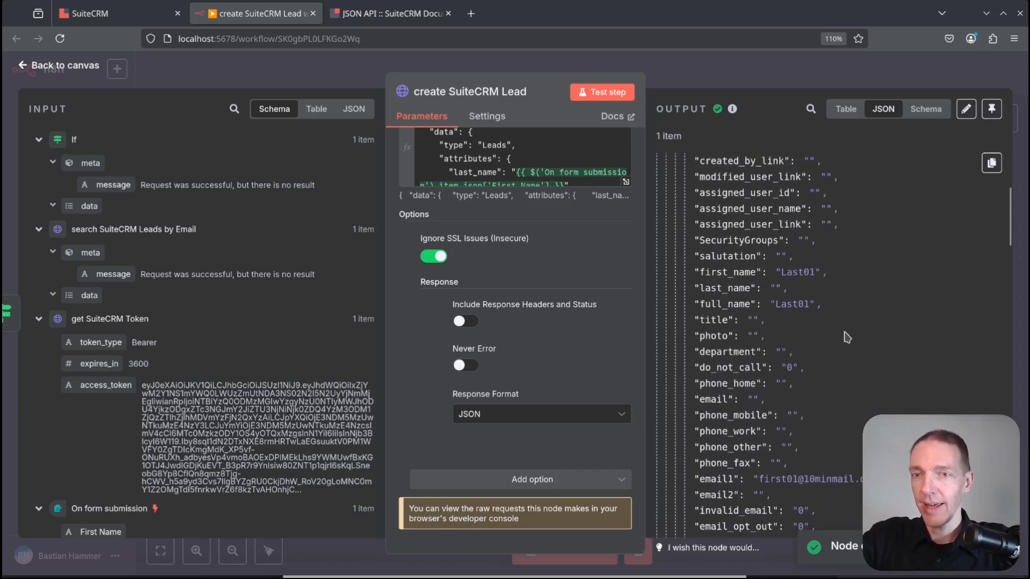
# Switch to SuiteCRM and reload the Leads list to check for the lead created by the workflow.
pyautogui.click(125, 15)
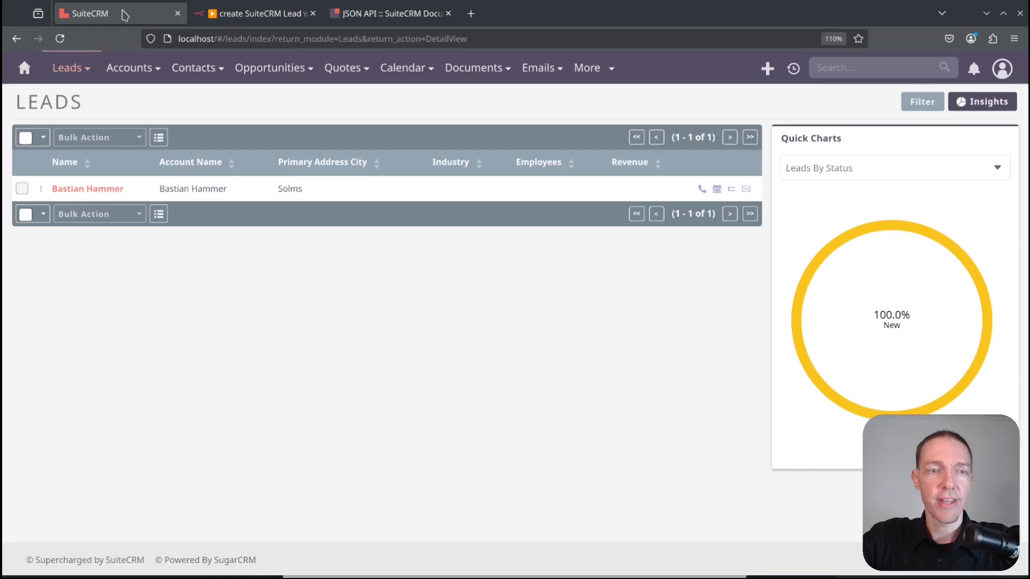
pyautogui.press('F5')
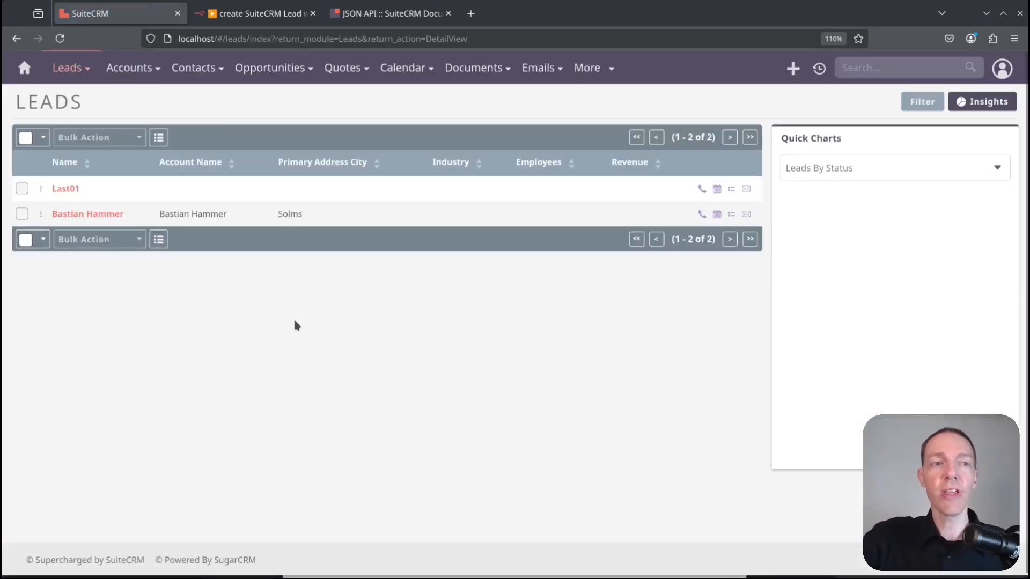
pyautogui.click(385, 17)
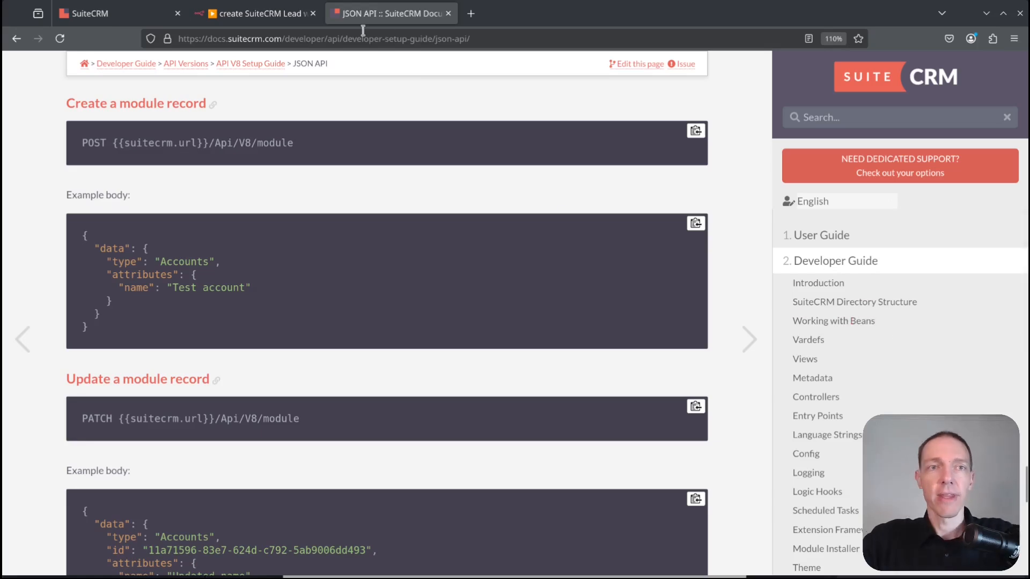
# Return to n8n and examine the name and e-mail attributes in the create SuiteCRM Lead output, then close the node.
pyautogui.click(249, 19)
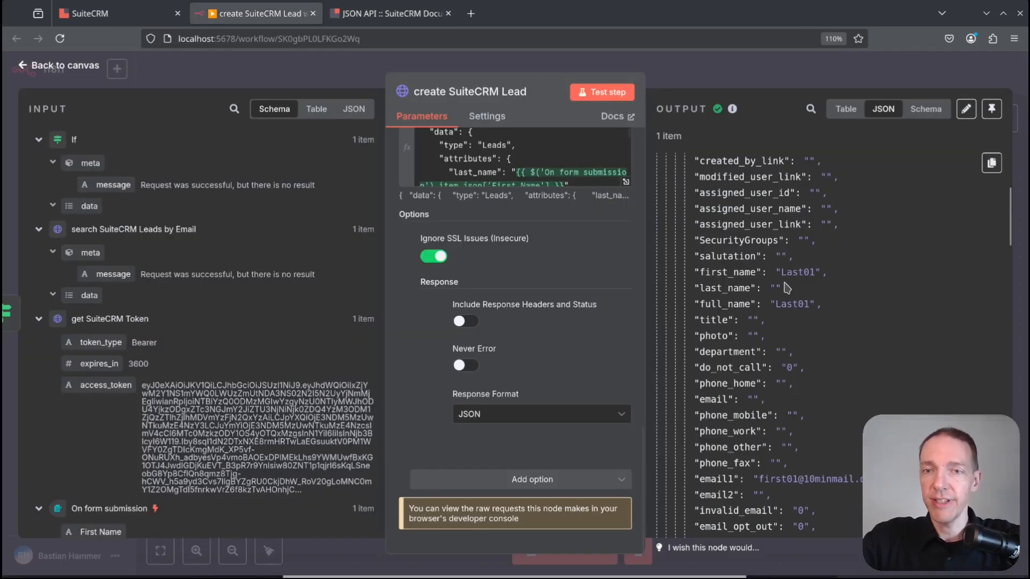
pyautogui.click(719, 287)
pyautogui.doubleClick(719, 287)
pyautogui.doubleClick(718, 304)
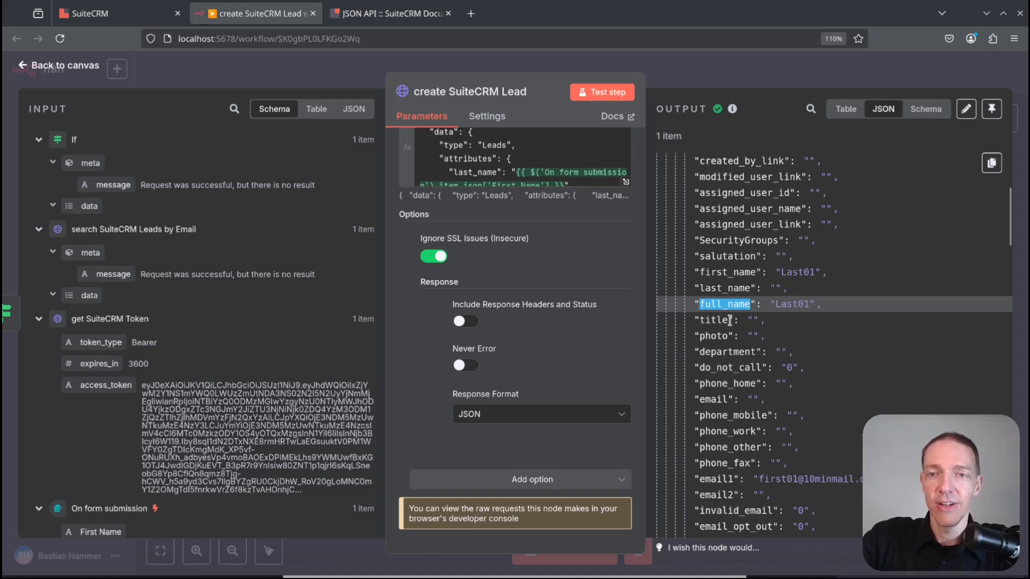
pyautogui.doubleClick(807, 272)
pyautogui.scroll(-3, 794, 317)
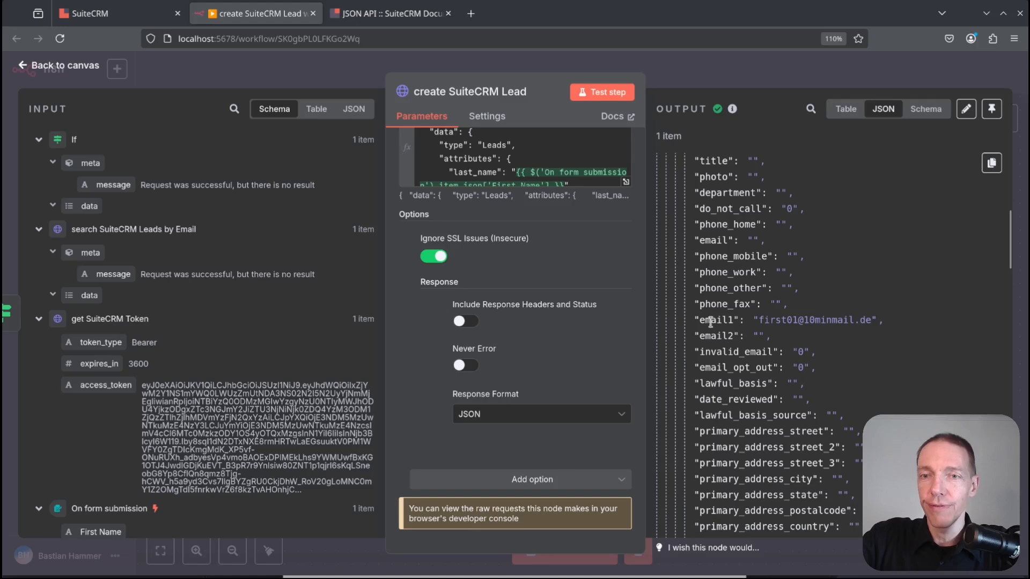
pyautogui.doubleClick(711, 320)
pyautogui.doubleClick(719, 337)
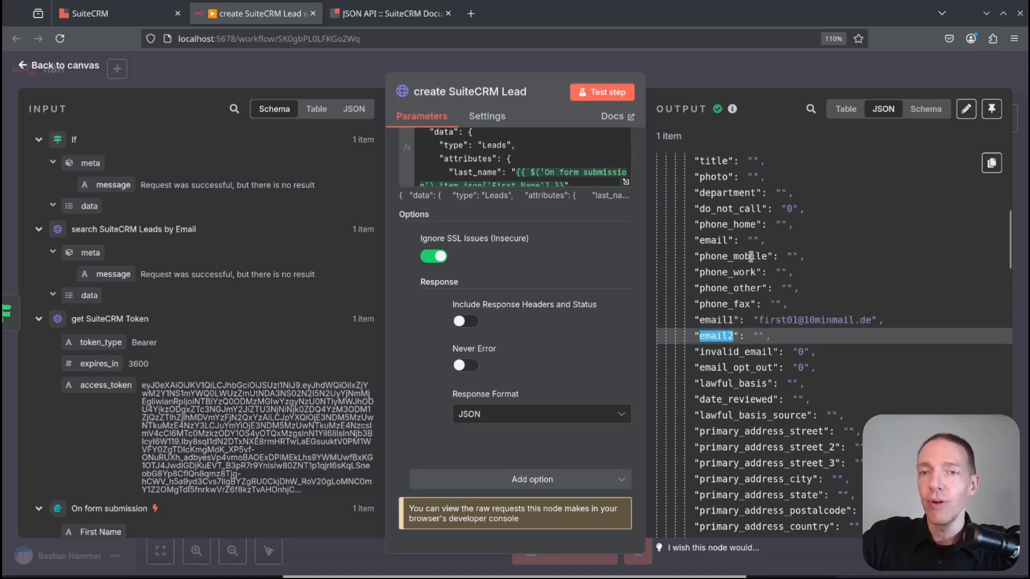
pyautogui.scroll(3, 759, 285)
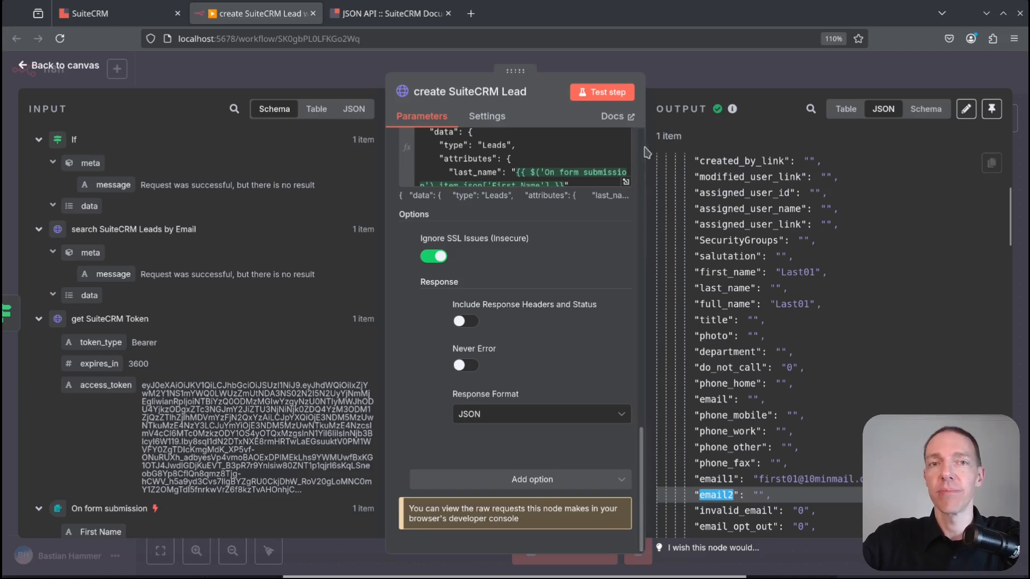
pyautogui.click(686, 74)
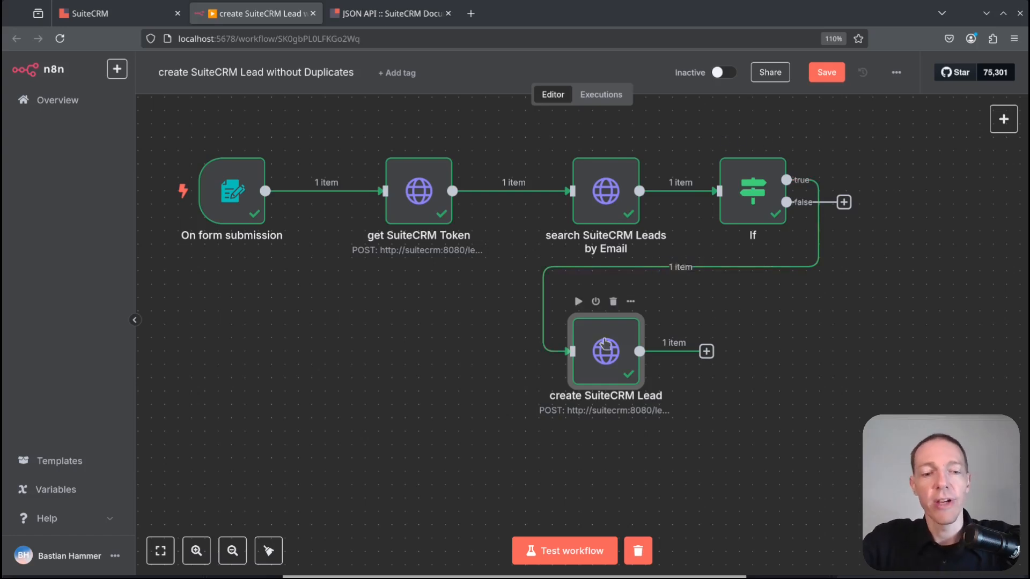
# Duplicate the create SuiteCRM Lead node, place the copy below the original and connect the If node's false output to it.
pyautogui.hotkey('ctrl', 'd')
pyautogui.moveTo(307, 242); pyautogui.dragTo(560, 480)
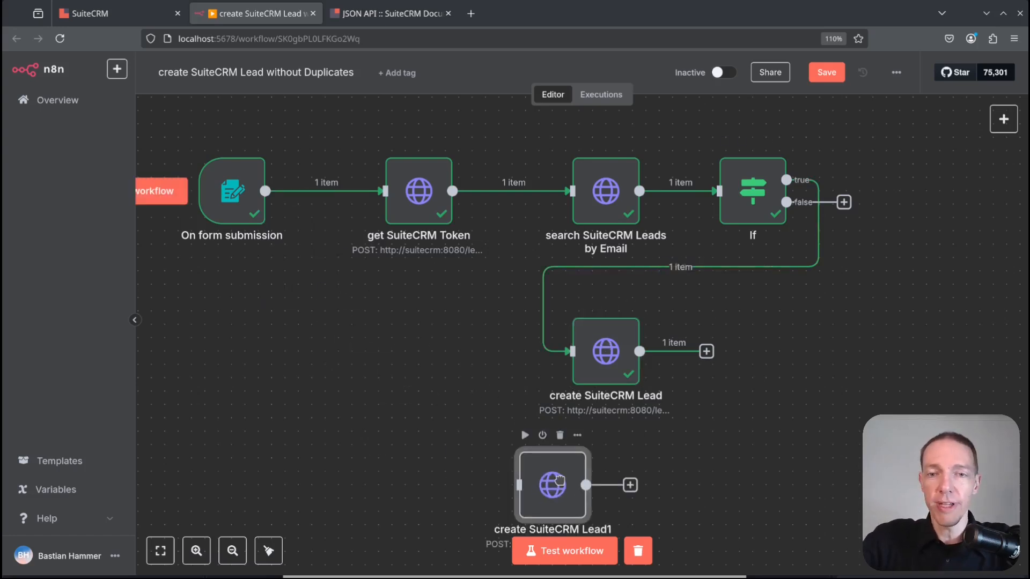
pyautogui.moveTo(843, 203); pyautogui.dragTo(528, 490)
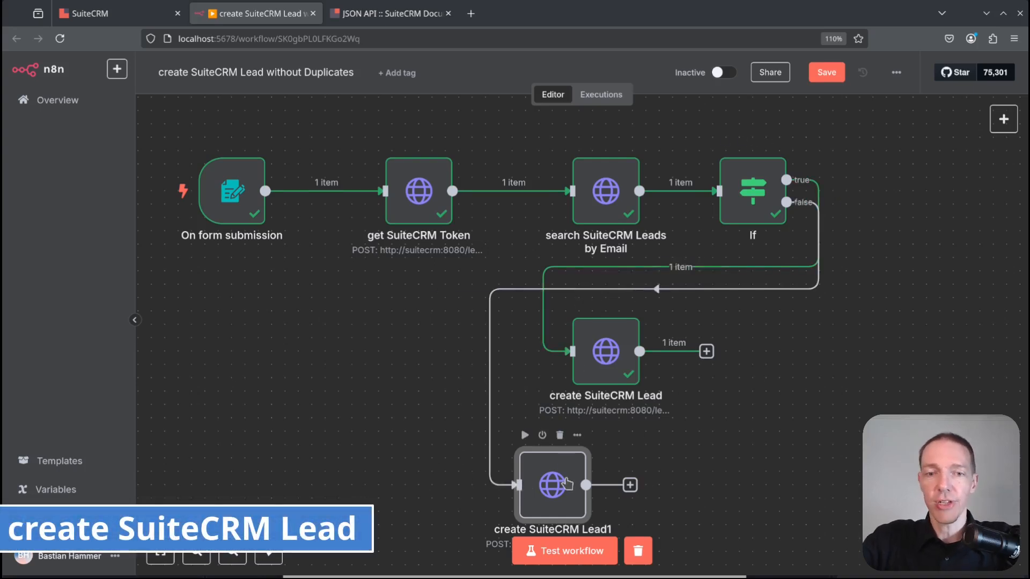
# Open the duplicated node and rename it to "update SuiteCRM Lead".
pyautogui.moveTo(734, 500); pyautogui.dragTo(740, 358)
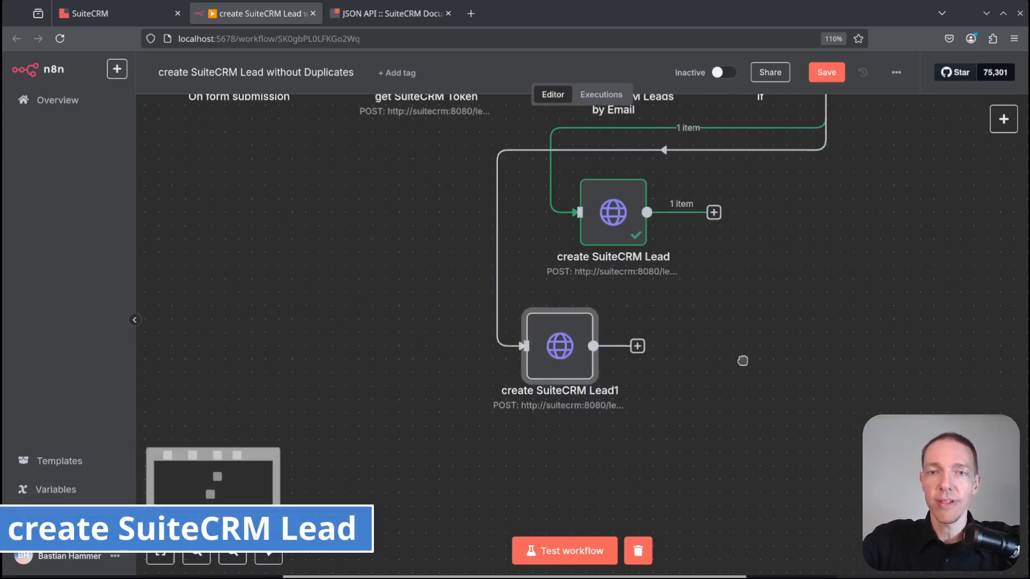
pyautogui.doubleClick(572, 354)
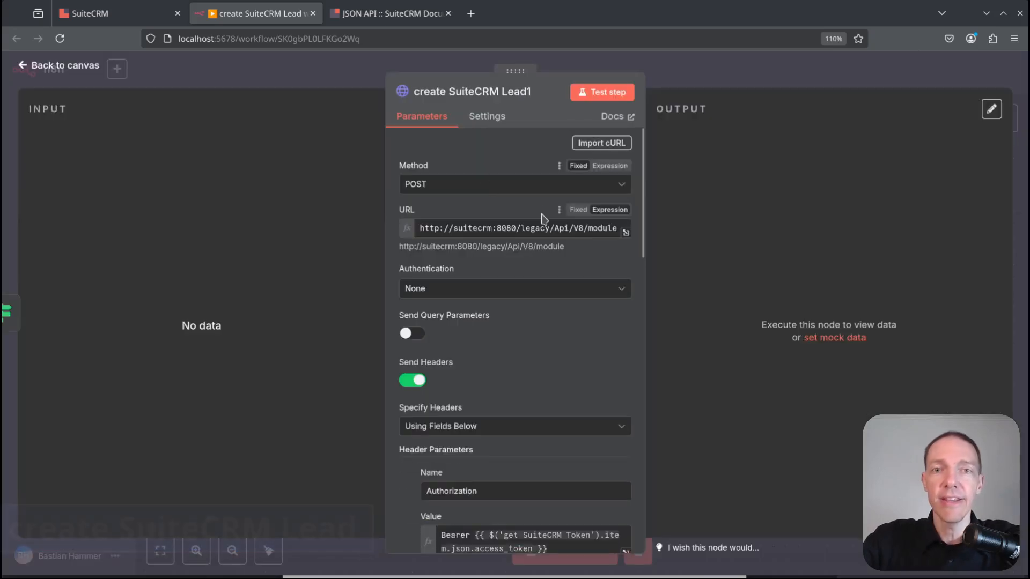
pyautogui.click(516, 93)
pyautogui.press('BackSpace')
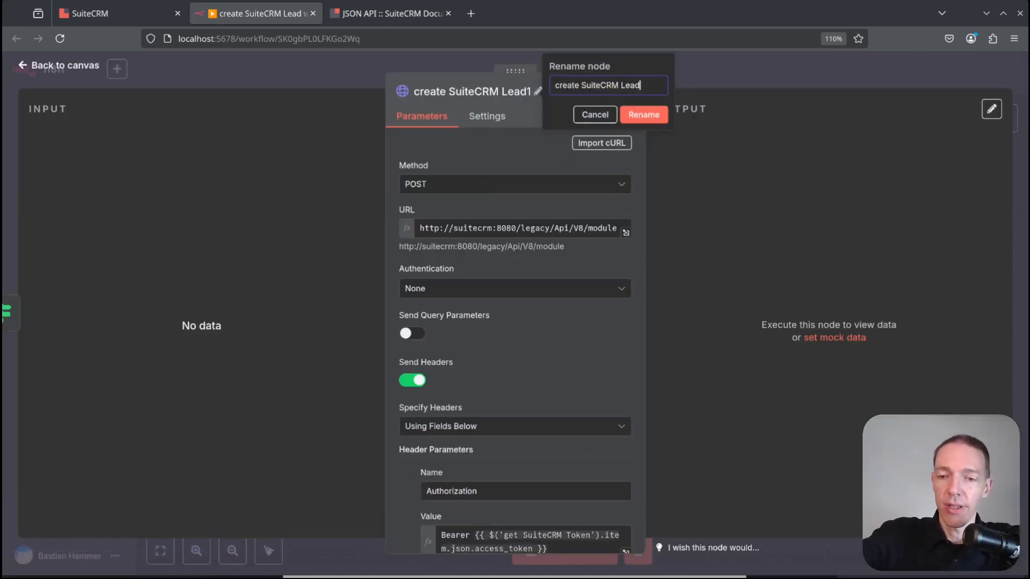
pyautogui.hotkey('ctrl', 'shift', 'Right')
pyautogui.write('update')
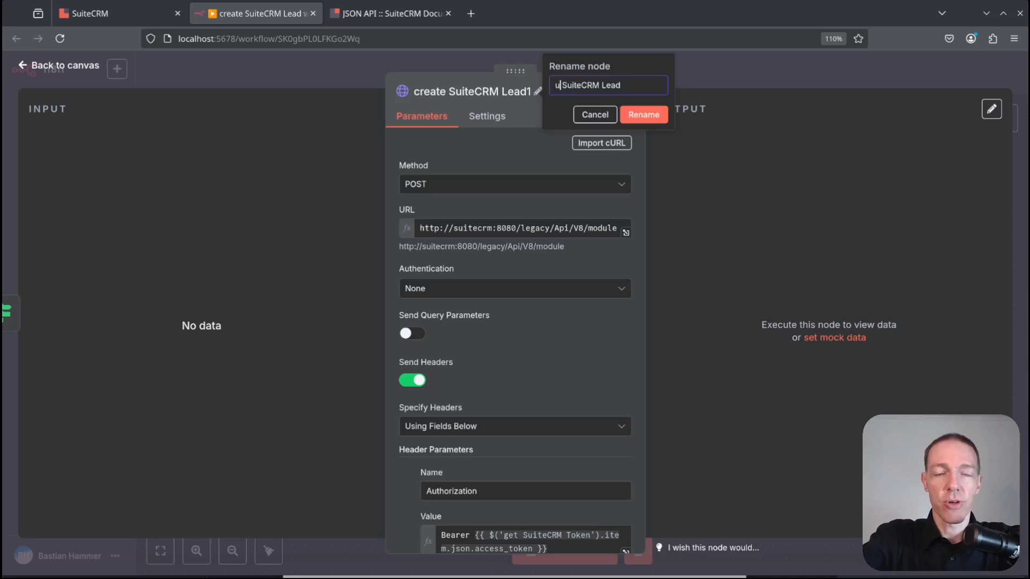
pyautogui.press('Return')
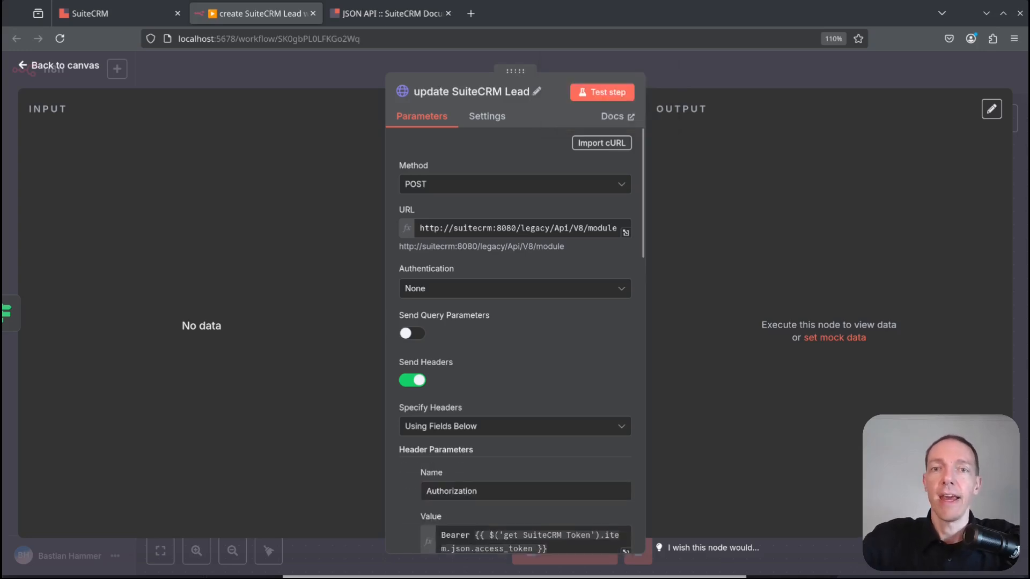
# Switch to the SuiteCRM JSON API documentation and examine the method, path and example body for updating a module record.
pyautogui.click(400, 14)
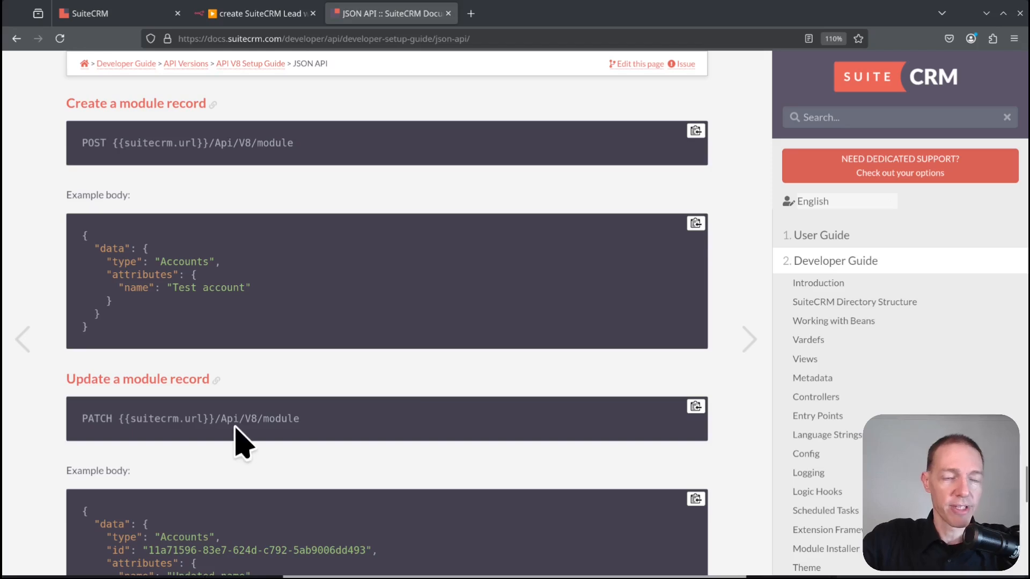
pyautogui.scroll(-3, 239, 432)
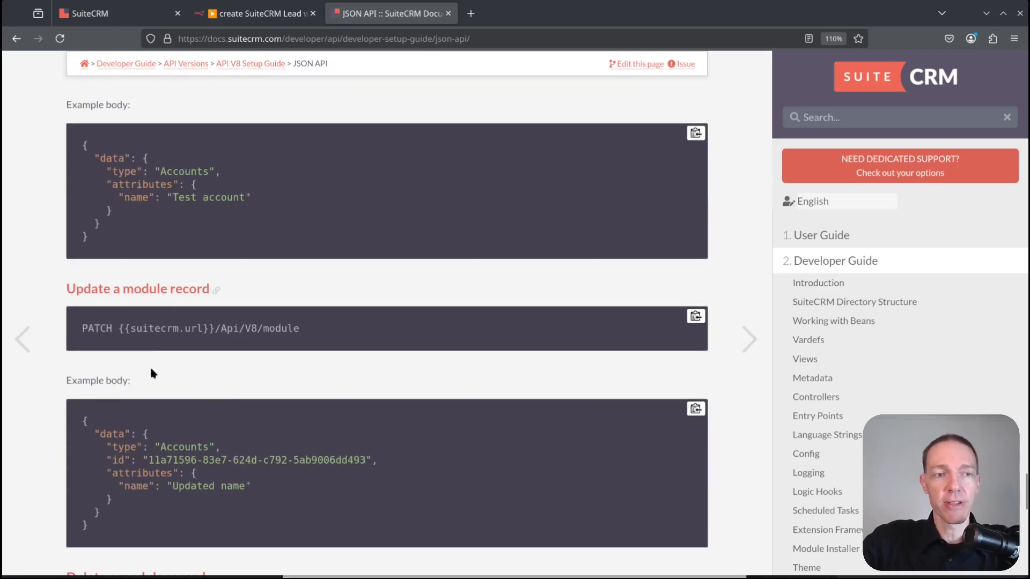
pyautogui.doubleClick(88, 328)
pyautogui.moveTo(315, 333); pyautogui.dragTo(218, 333)
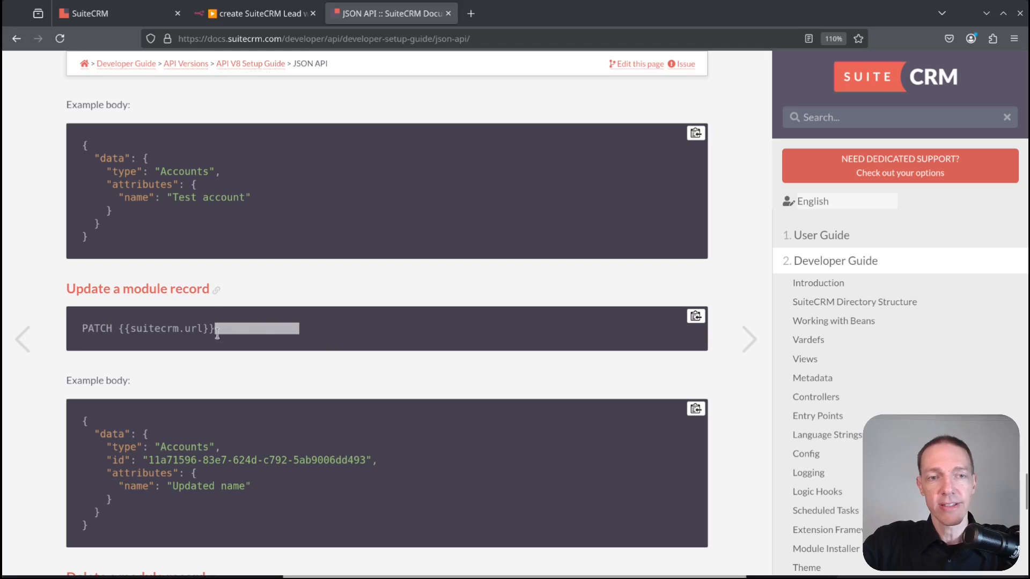
pyautogui.click(197, 509)
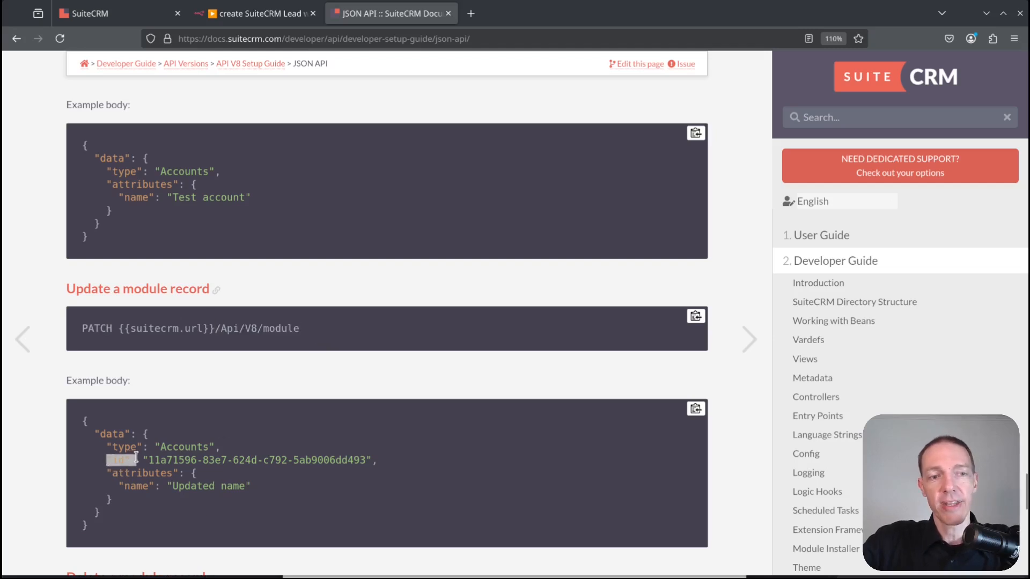
pyautogui.click(149, 460)
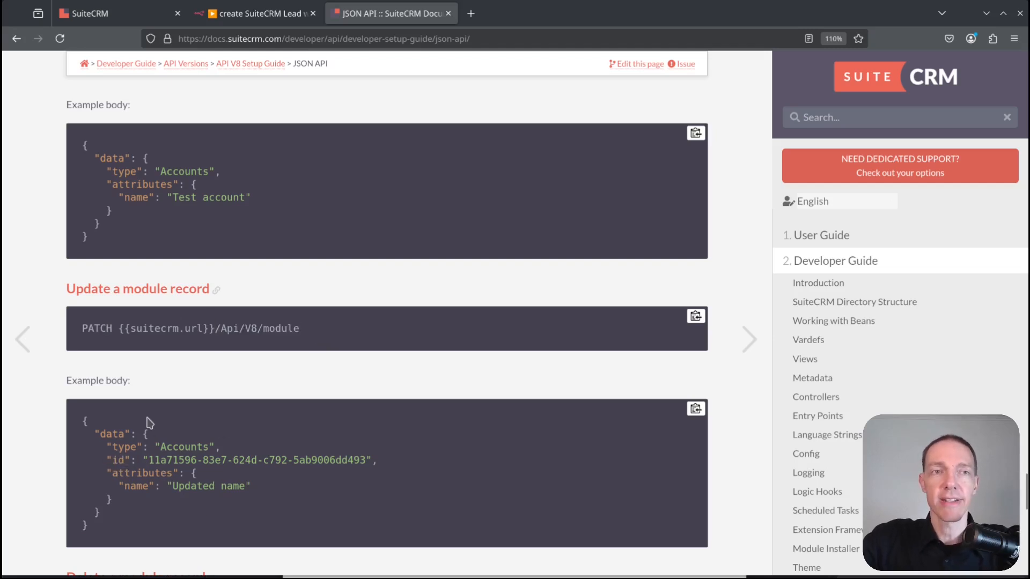
# Return to the update SuiteCRM Lead node in n8n and set its request method to PATCH.
pyautogui.hotkey('ctrl', 'shift', 'Tab')
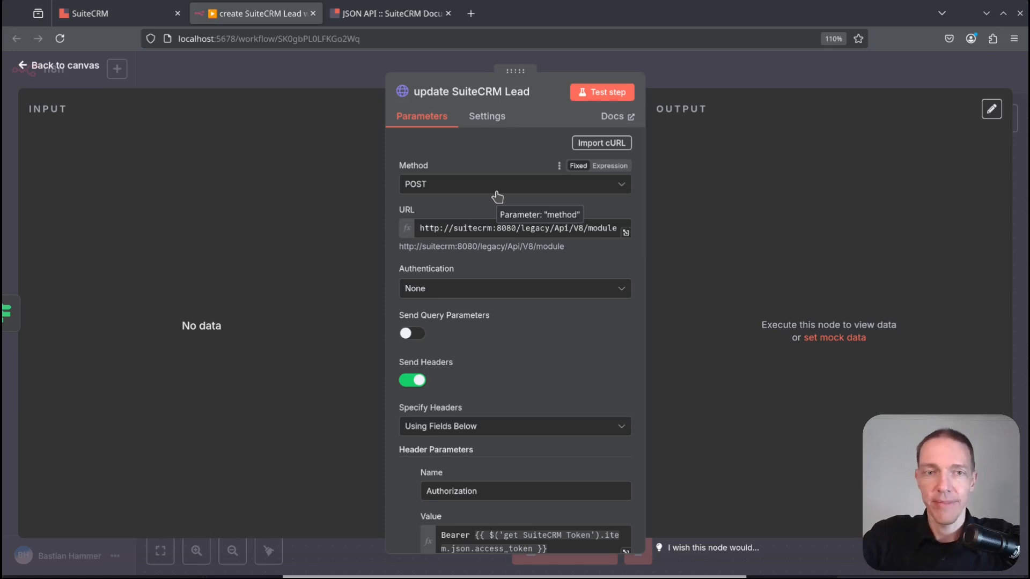
pyautogui.click(438, 191)
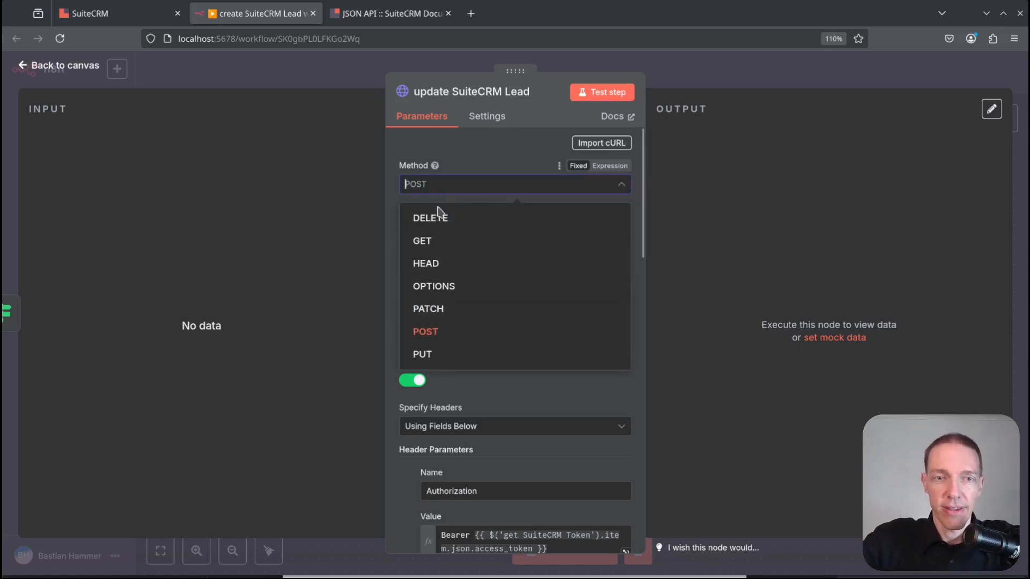
pyautogui.click(436, 313)
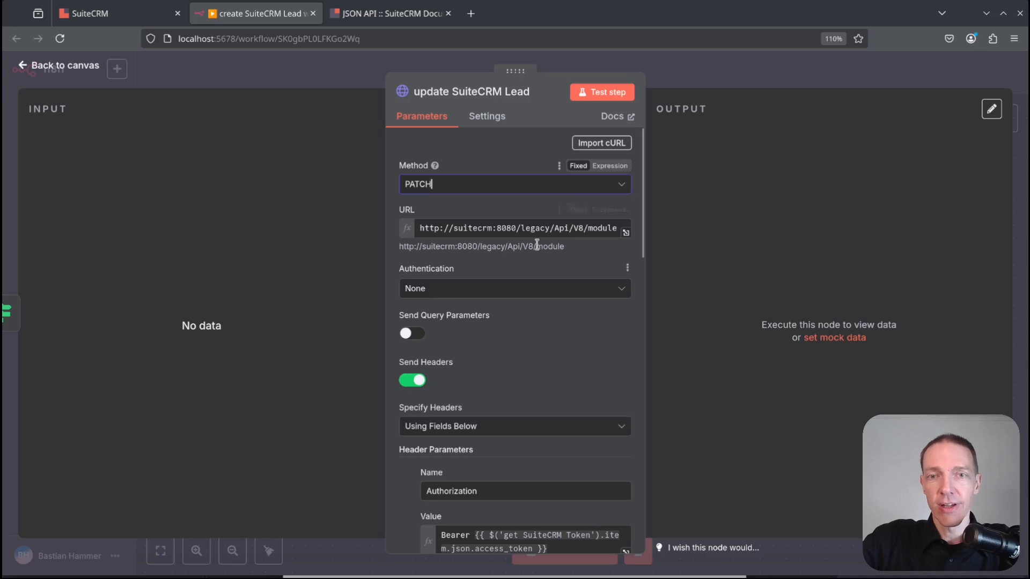
pyautogui.click(573, 229)
pyautogui.click(589, 325)
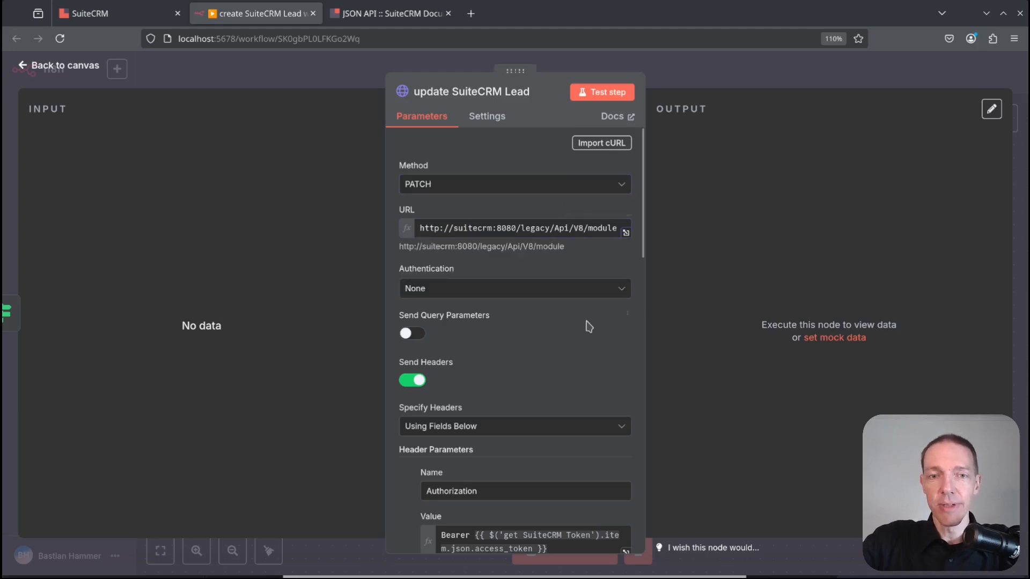
# Inspect the update SuiteCRM Lead node's JSON body and the available previous-node fields in the enlarged expression editor, then return to the canvas.
pyautogui.scroll(-6, 543, 292)
pyautogui.scroll(-2, 544, 320)
pyautogui.scroll(-10, 543, 321)
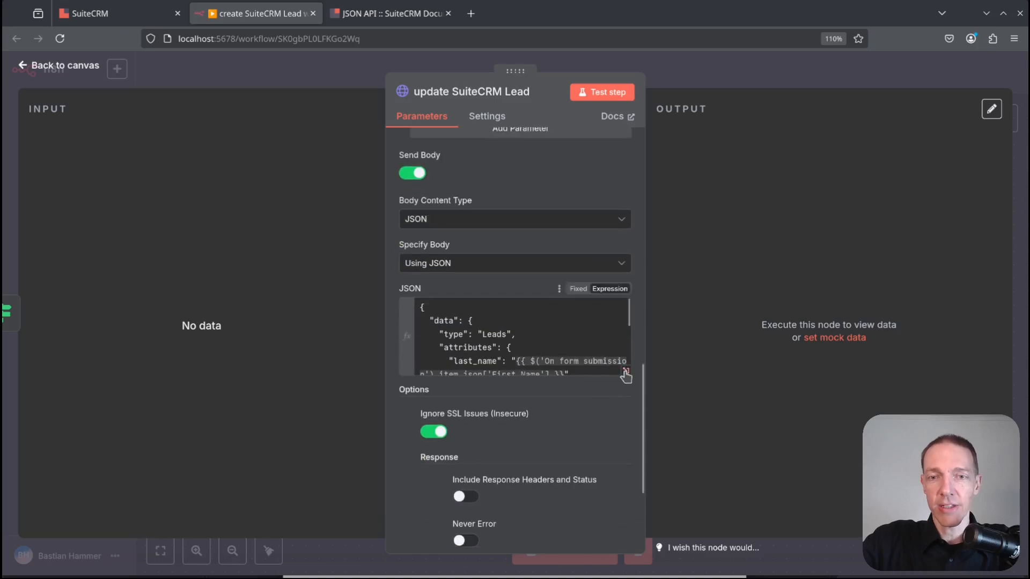
pyautogui.click(626, 371)
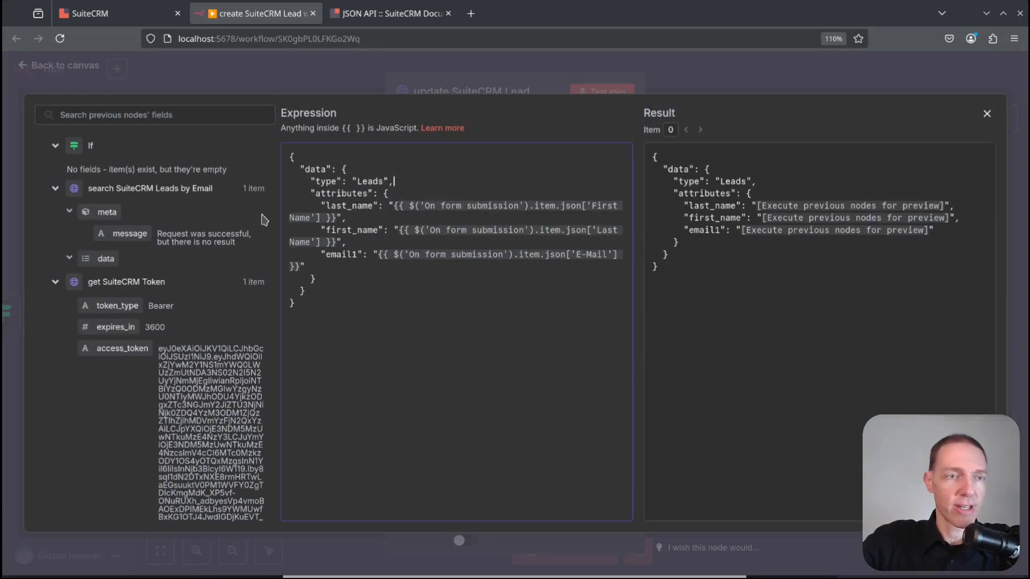
pyautogui.scroll(-5, 83, 368)
pyautogui.scroll(5, 150, 329)
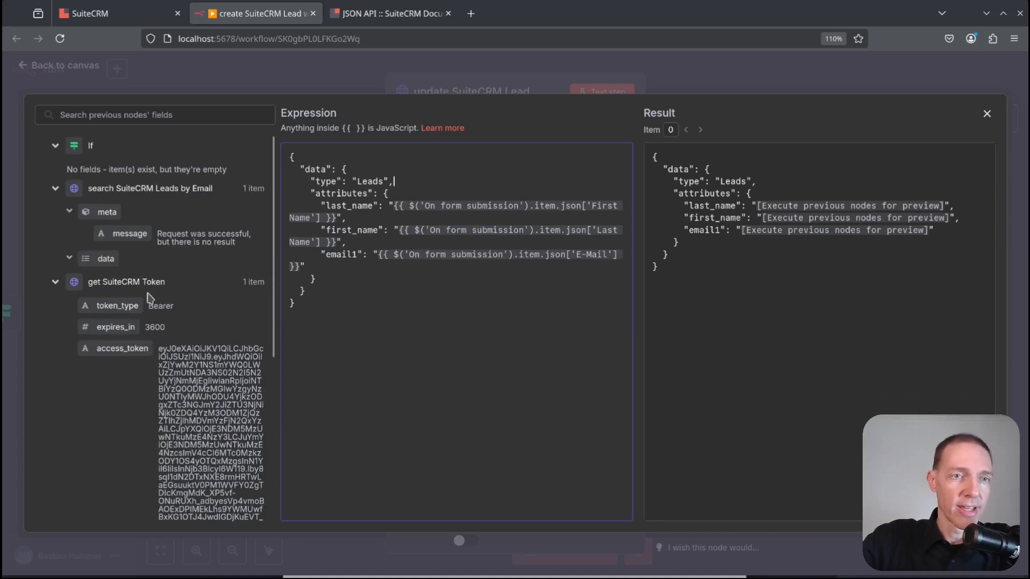
pyautogui.click(711, 79)
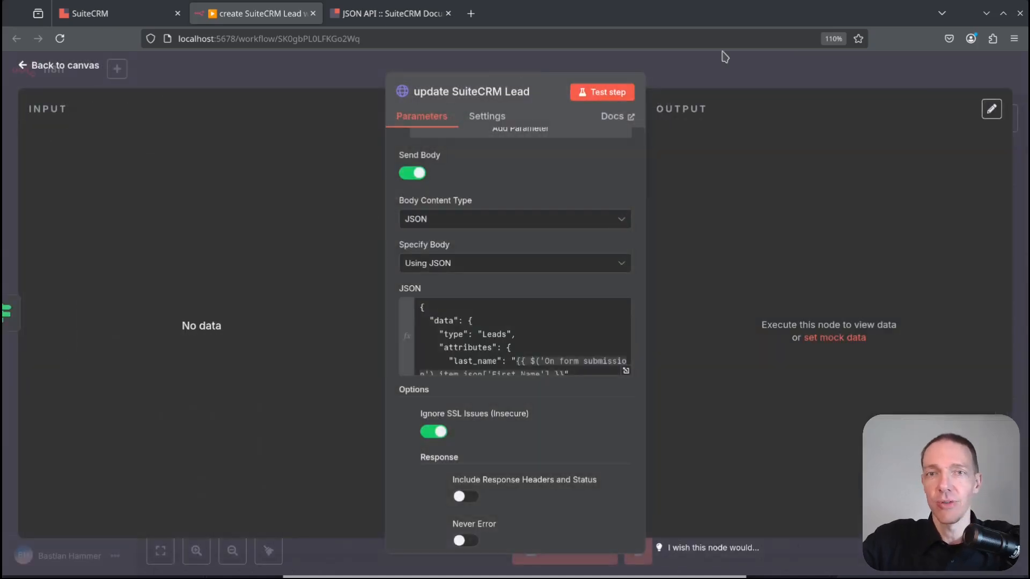
pyautogui.click(725, 55)
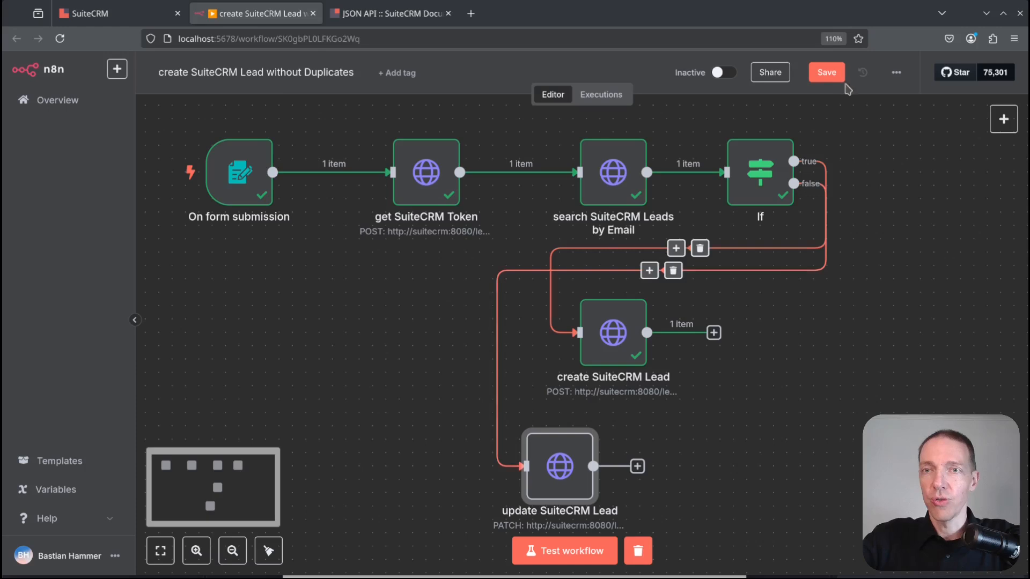
# Save the workflow and reload its page to clear the previous execution data.
pyautogui.click(827, 72)
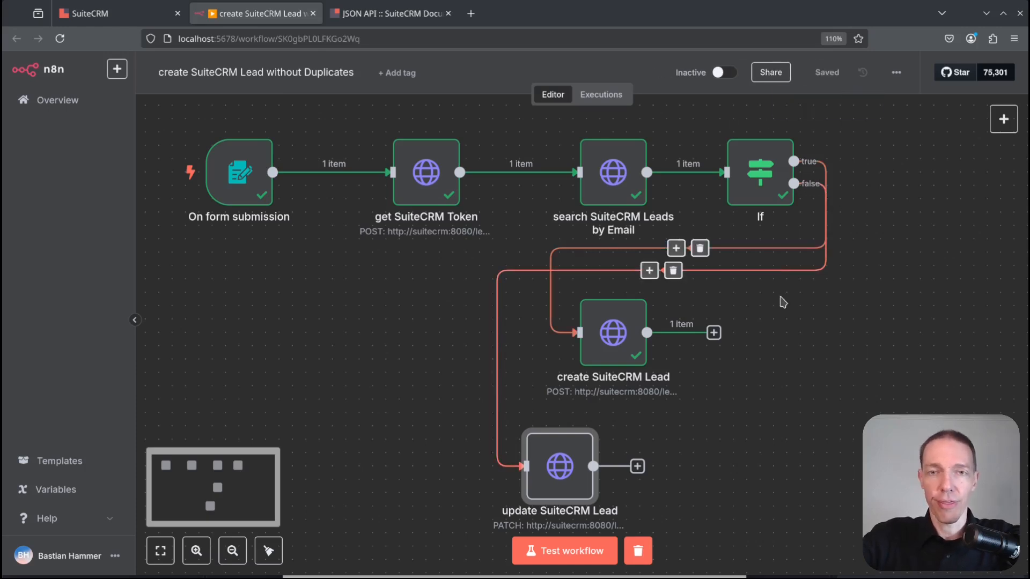
pyautogui.click(263, 256)
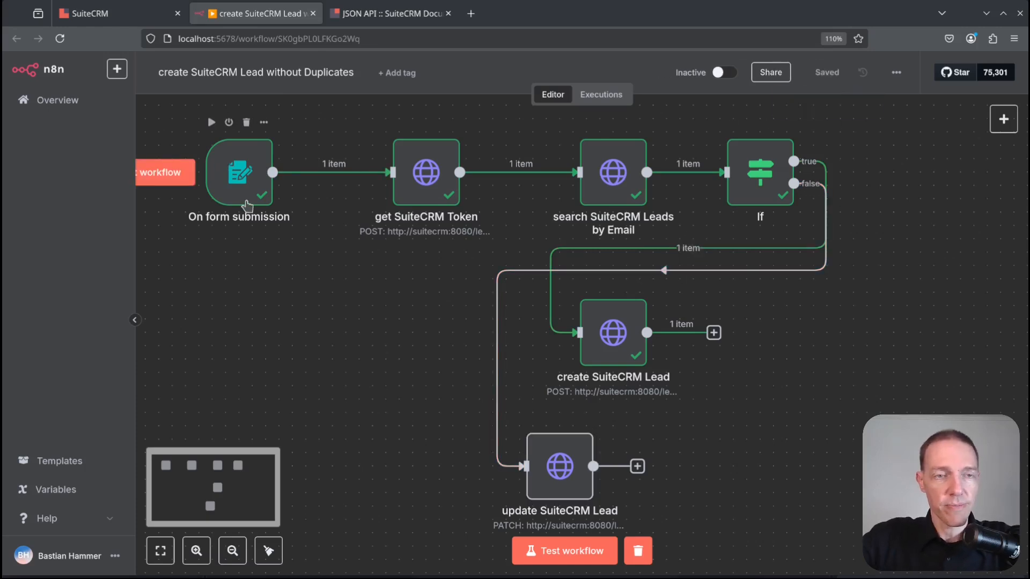
pyautogui.press('F5')
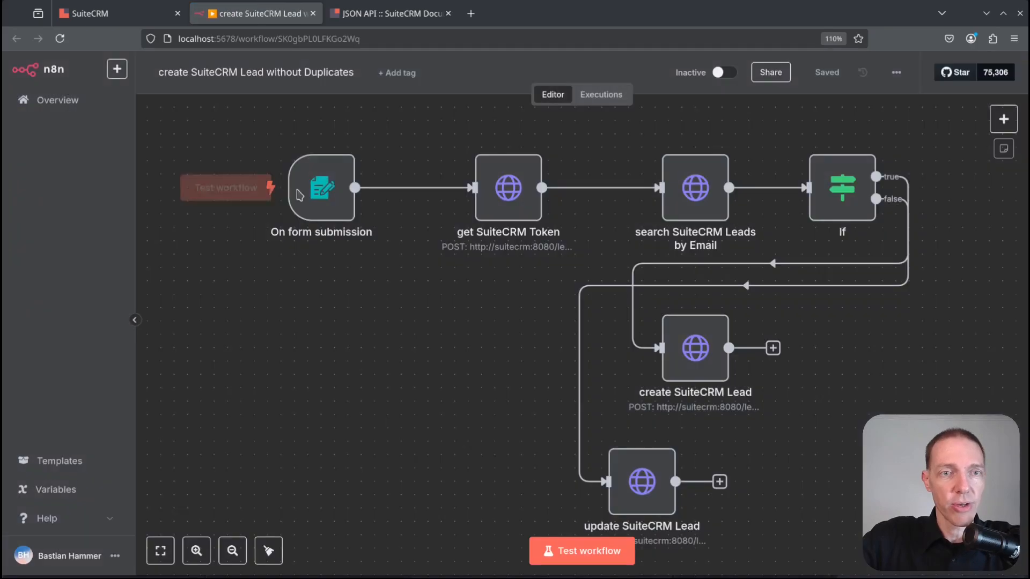
# Start a test of the On form submission trigger and enter the test lead's first name in the Lead Form.
pyautogui.doubleClick(300, 195)
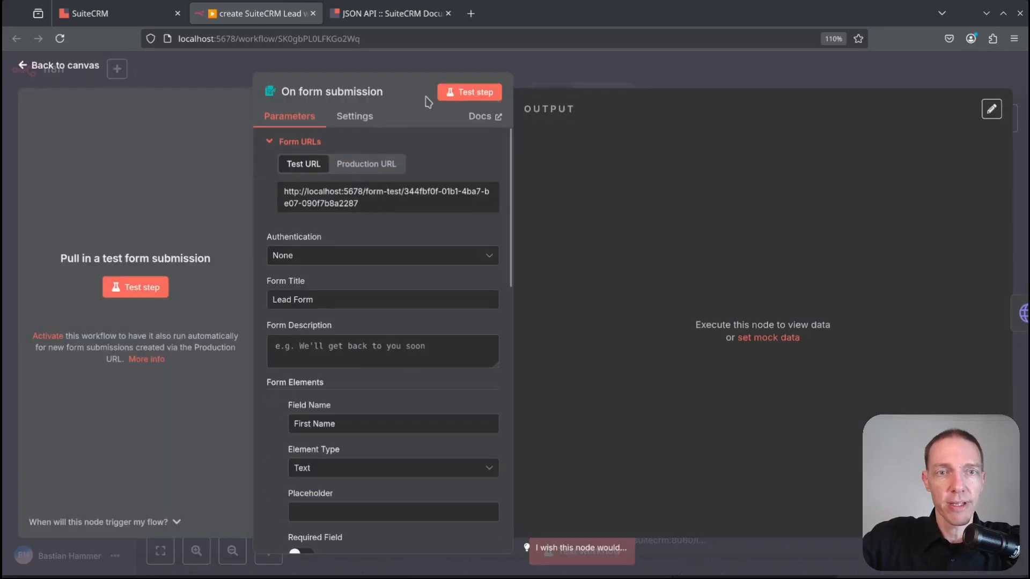
pyautogui.click(475, 96)
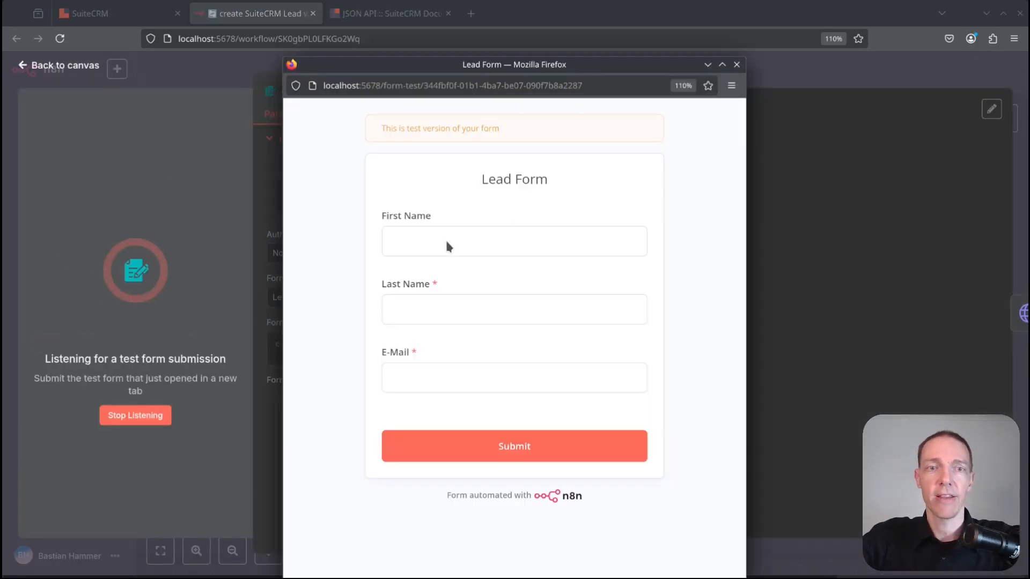
pyautogui.click(447, 242)
pyautogui.write('Fir')
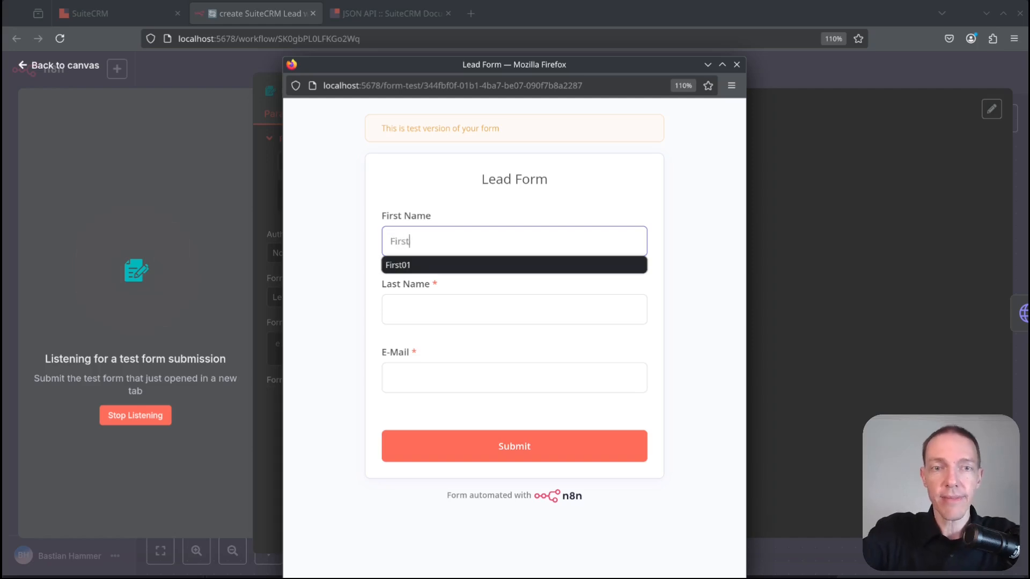
pyautogui.write('st')
pyautogui.press('Return')
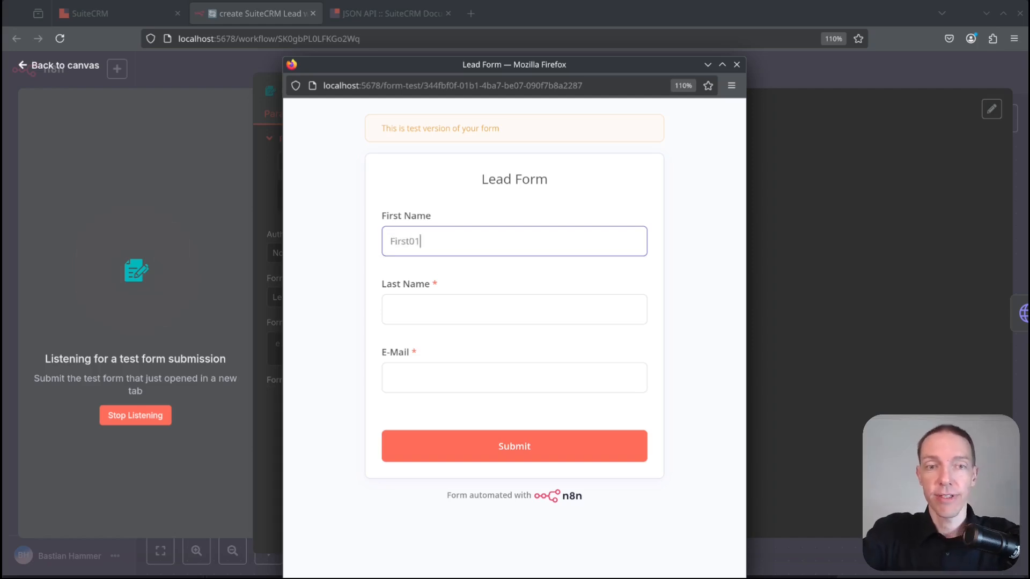
pyautogui.press('Tab')
pyautogui.press('Tab')
# Fill in the test lead's last name and e-mail address and submit the Lead Form.
pyautogui.click(476, 320)
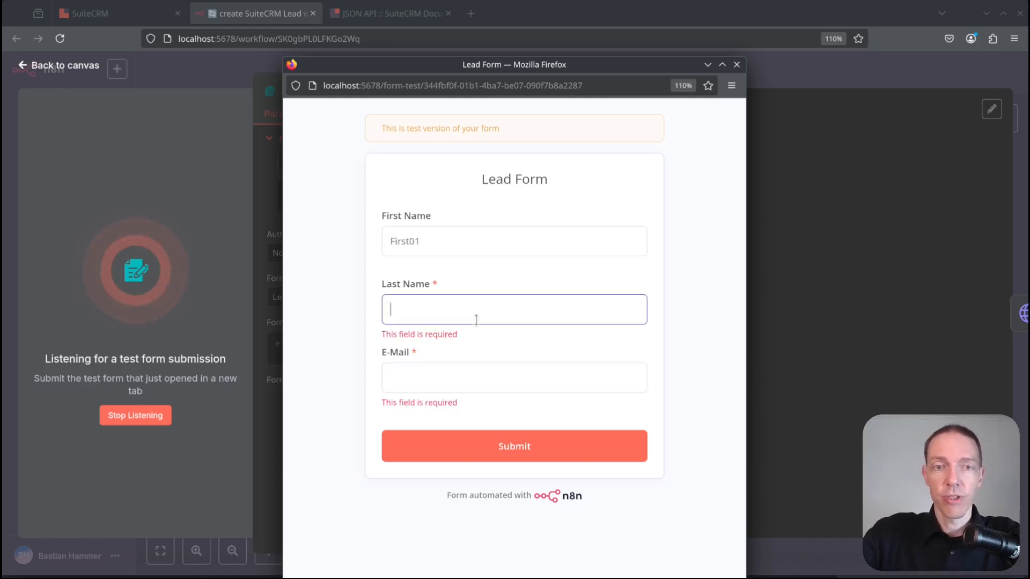
pyautogui.write('Last')
pyautogui.press('Down')
pyautogui.press('Return')
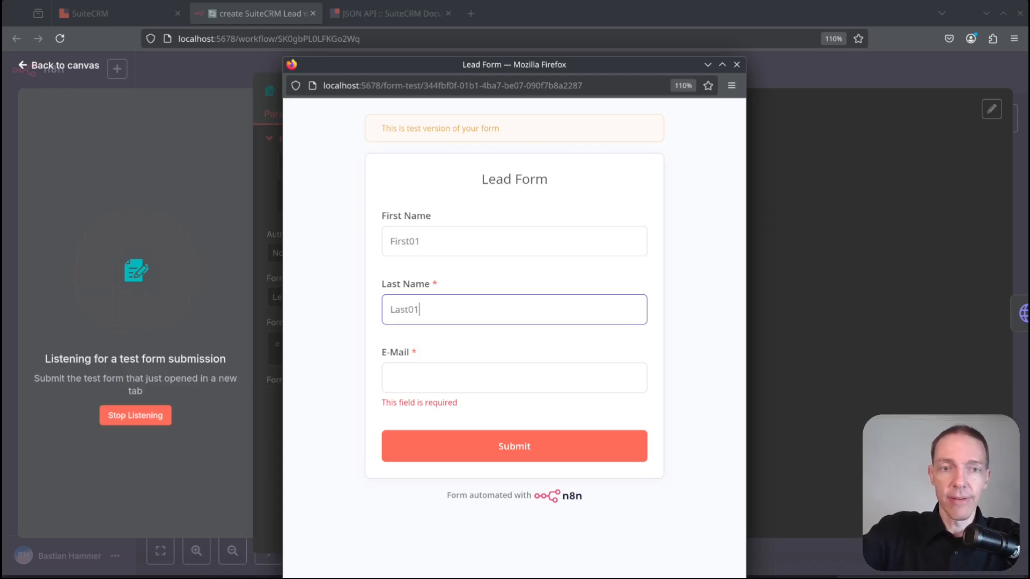
pyautogui.press('Tab')
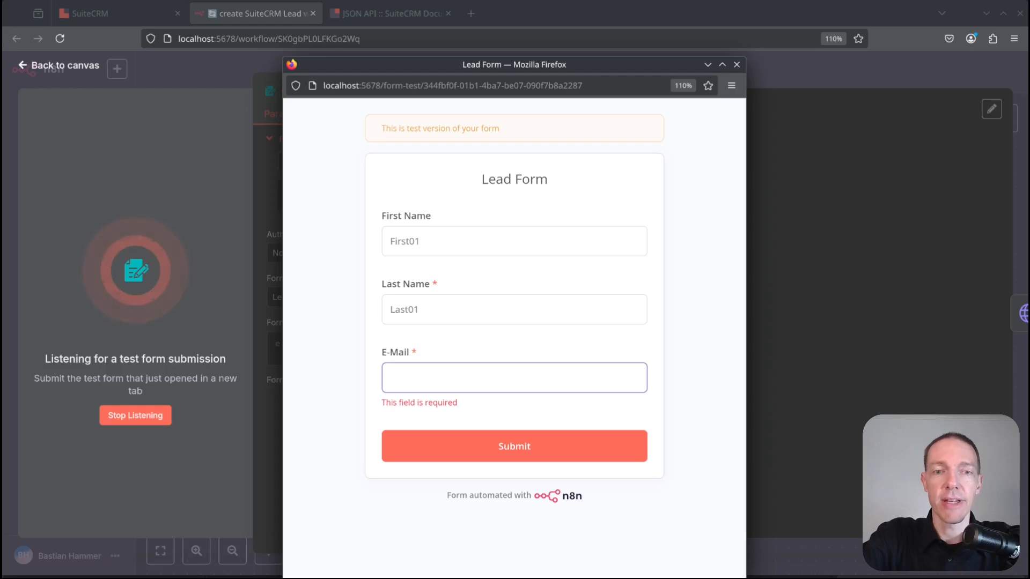
pyautogui.write('fir')
pyautogui.press('Down')
pyautogui.press('Return')
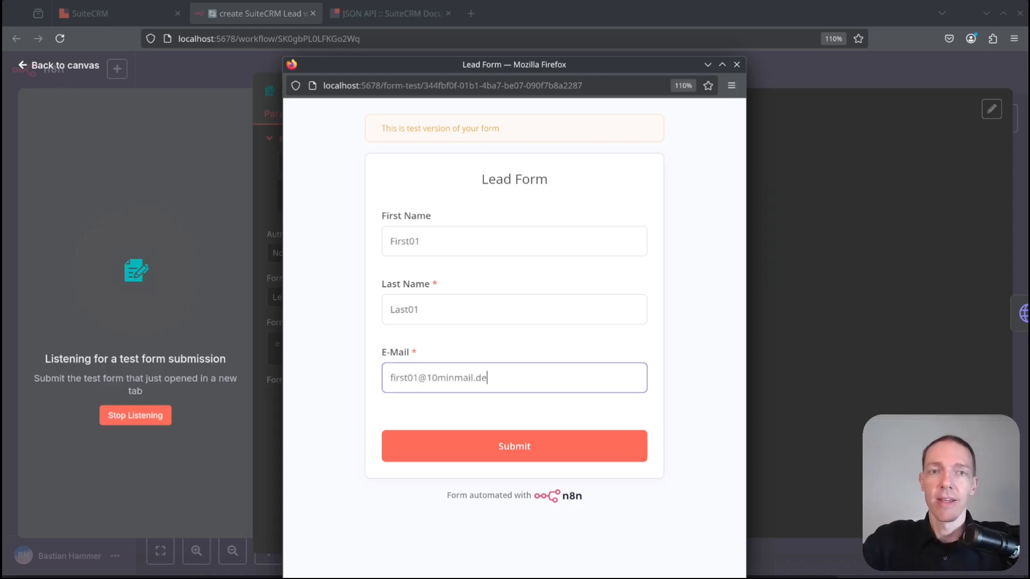
pyautogui.click(528, 451)
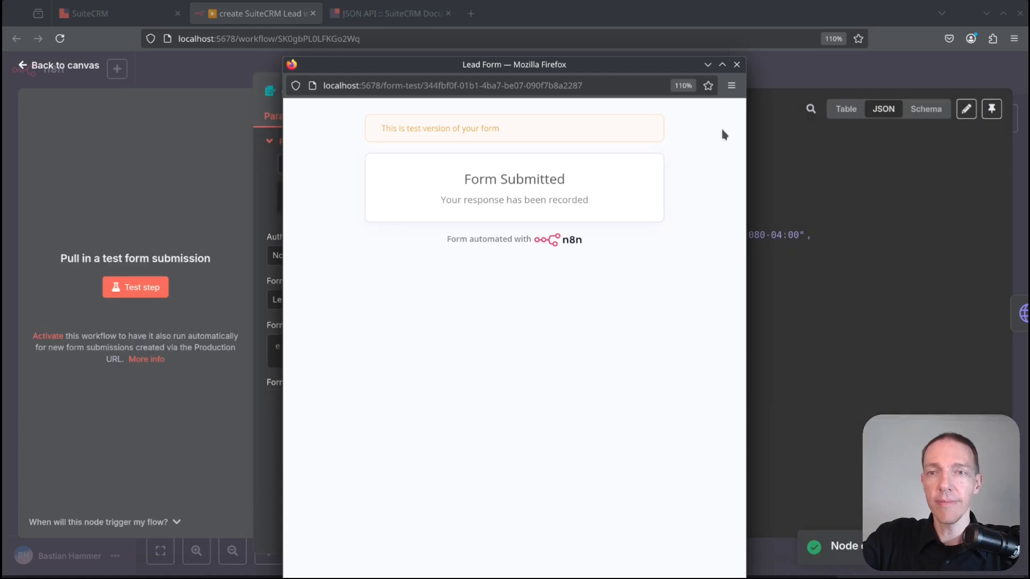
# Run the workflow up to the If node and examine the lead id in its false-branch output.
pyautogui.click(793, 72)
pyautogui.click(792, 73)
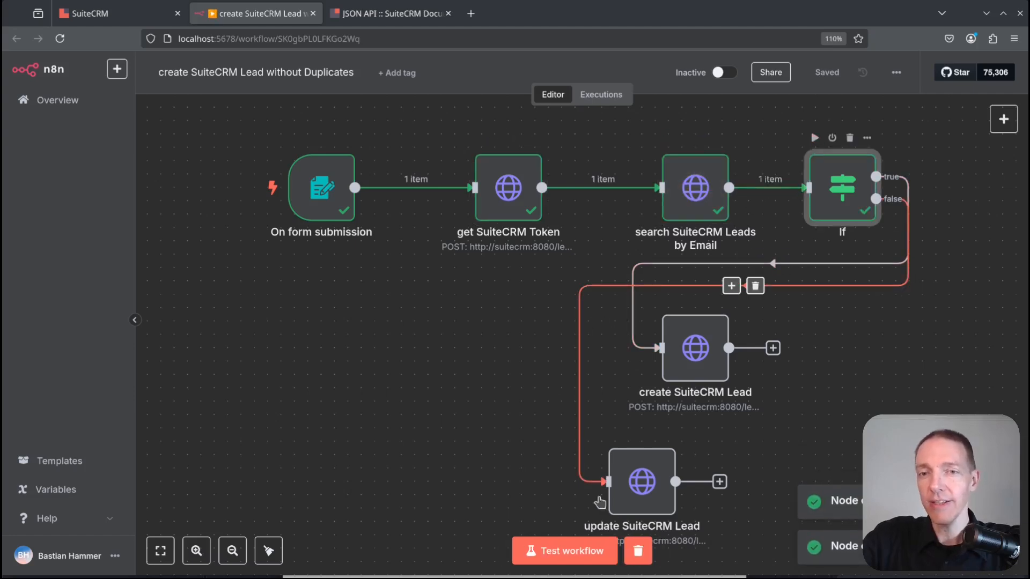
pyautogui.doubleClick(843, 188)
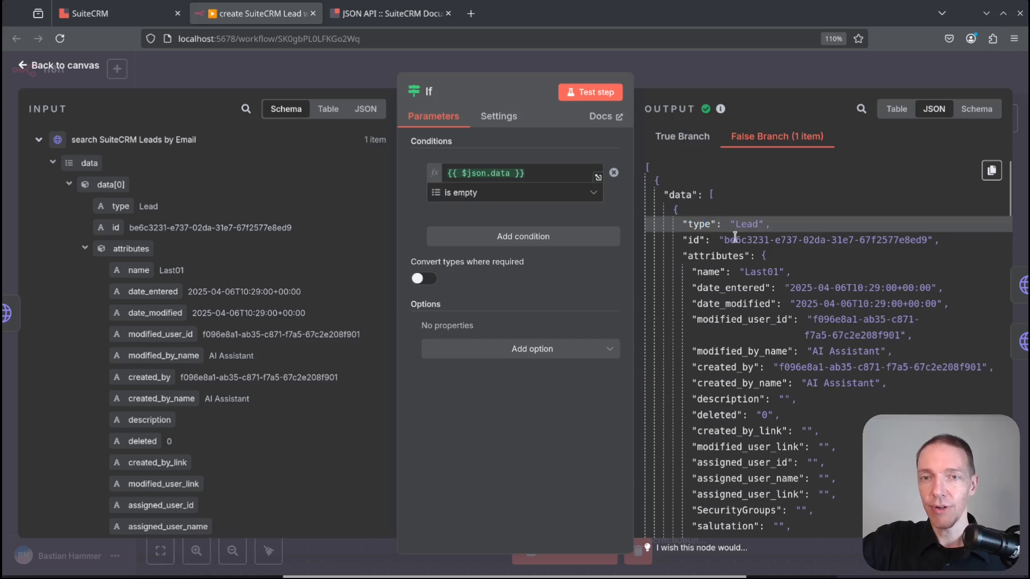
pyautogui.moveTo(725, 240); pyautogui.dragTo(928, 240)
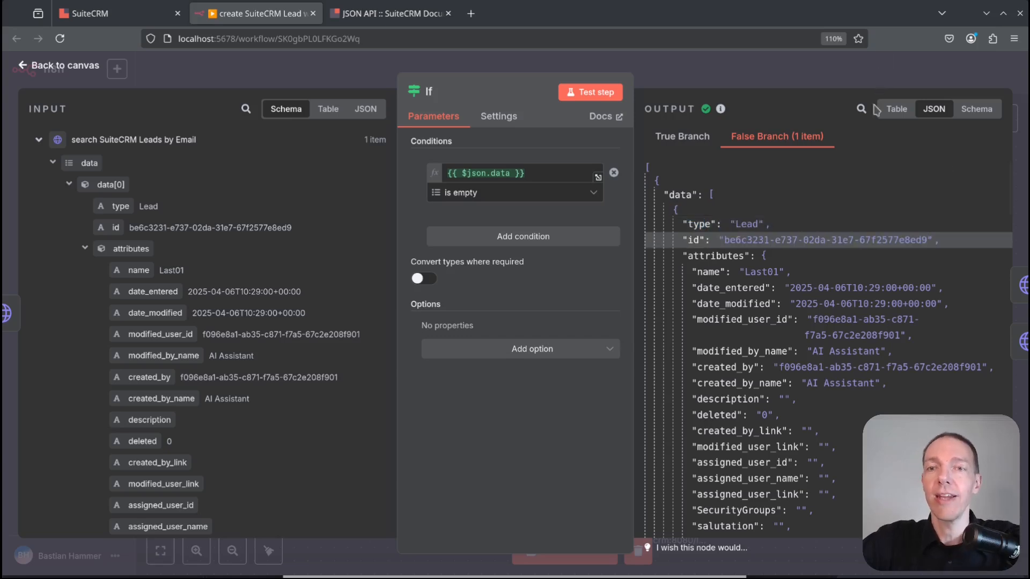
pyautogui.click(845, 77)
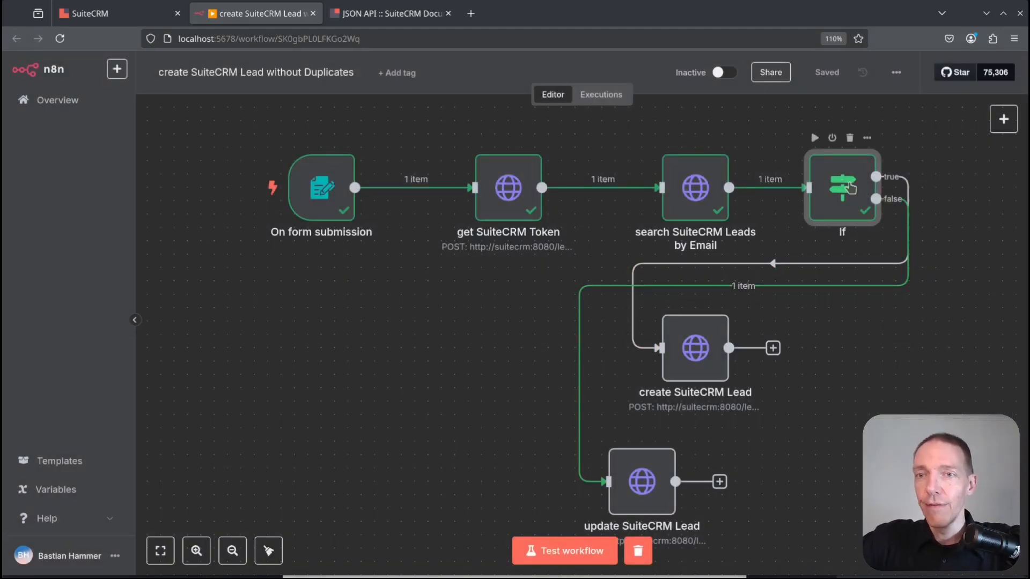
# Add an empty "id" property below "type" in the update SuiteCRM Lead node's JSON body.
pyautogui.doubleClick(654, 480)
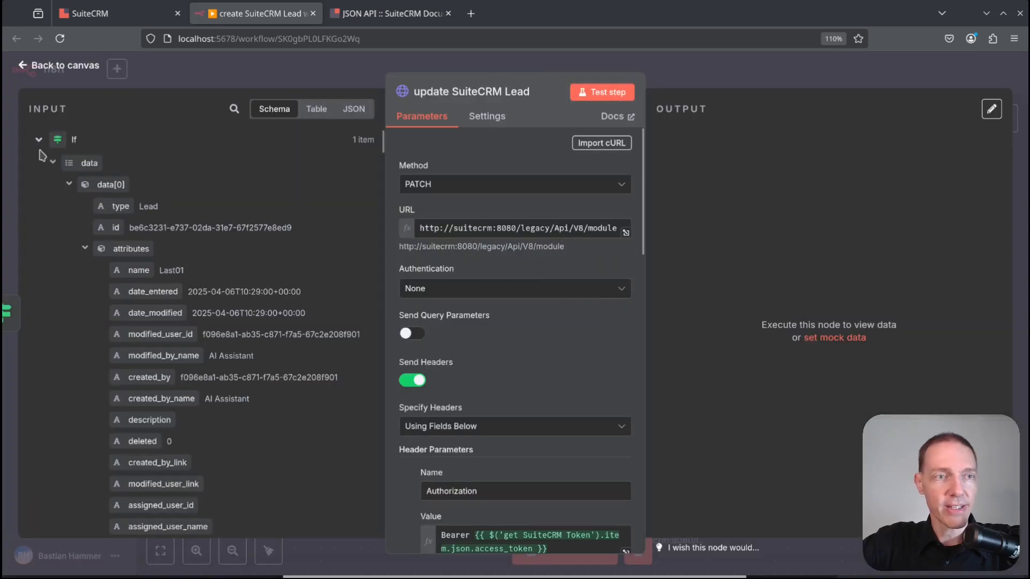
pyautogui.click(38, 140)
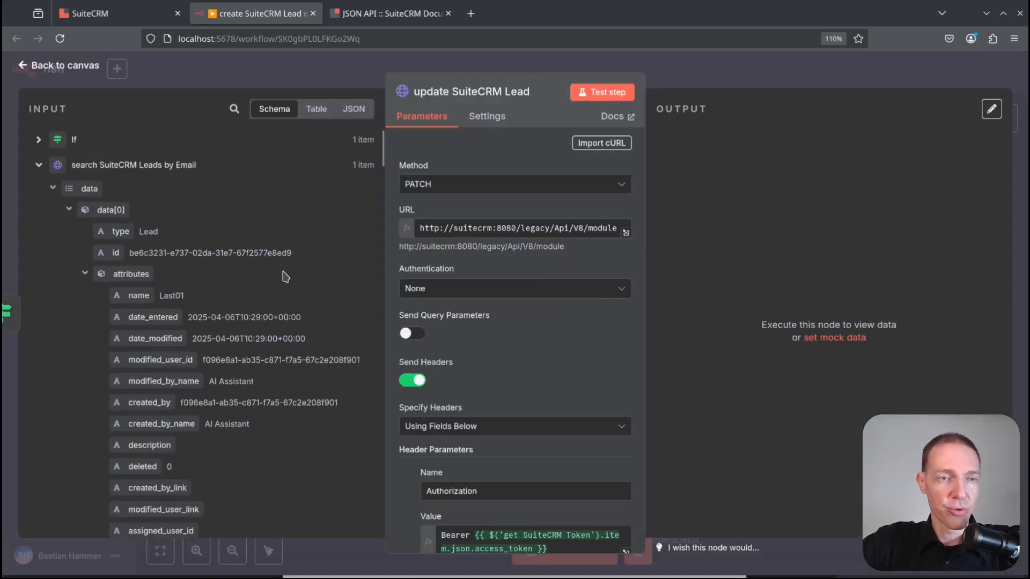
pyautogui.scroll(-8, 558, 322)
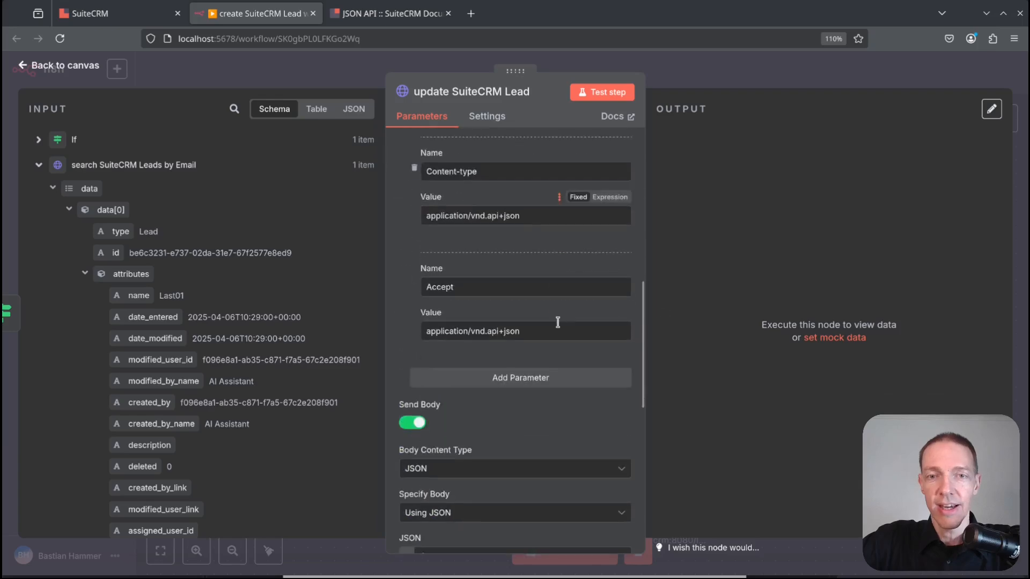
pyautogui.scroll(-5, 558, 322)
pyautogui.click(625, 307)
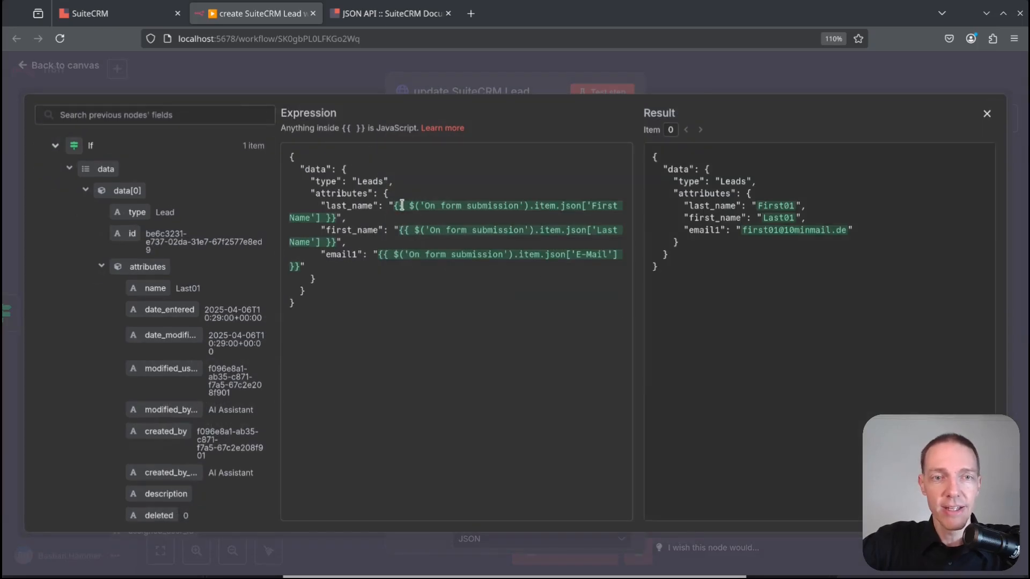
pyautogui.click(410, 182)
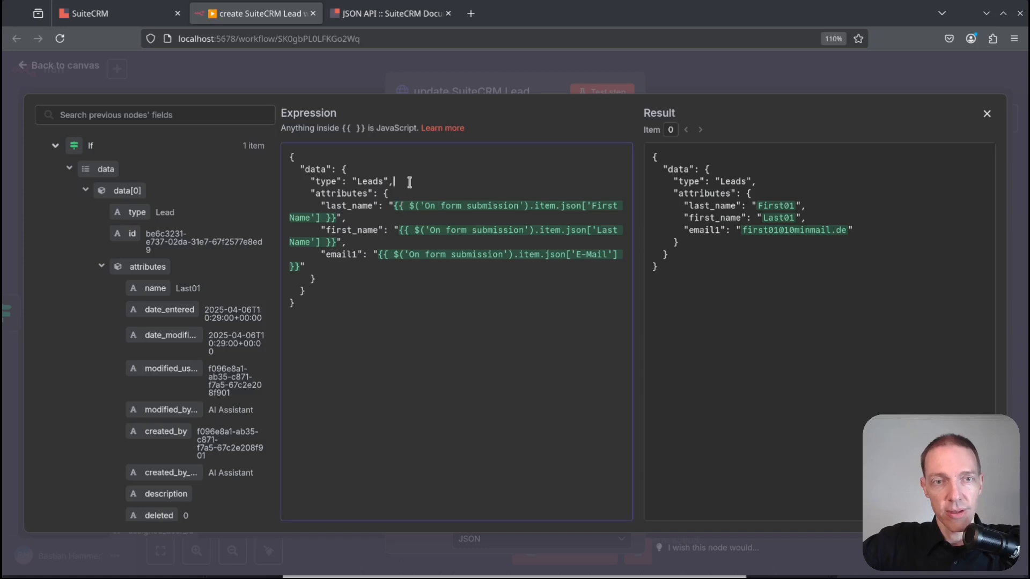
pyautogui.press('Return')
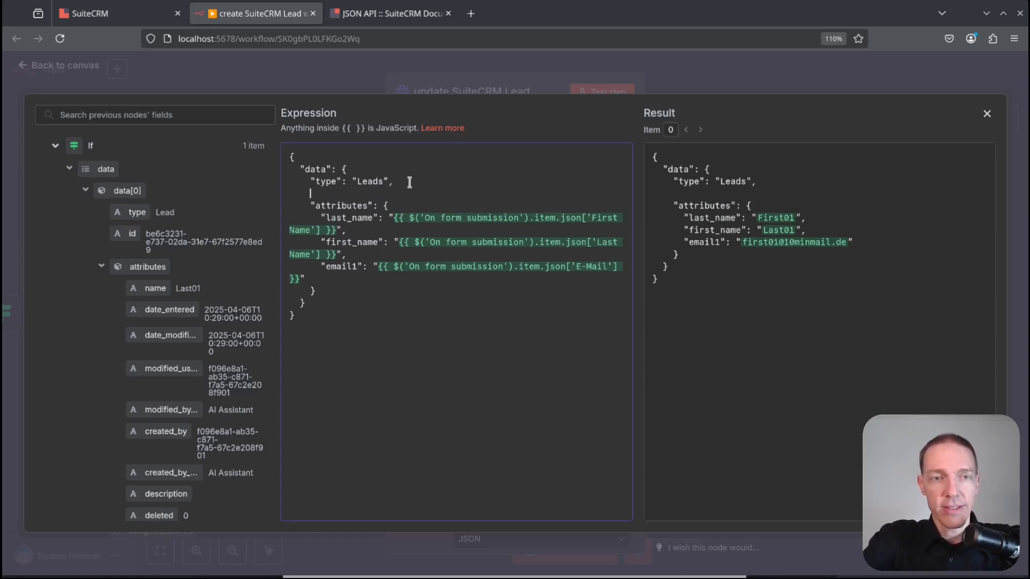
pyautogui.write('"id": "",')
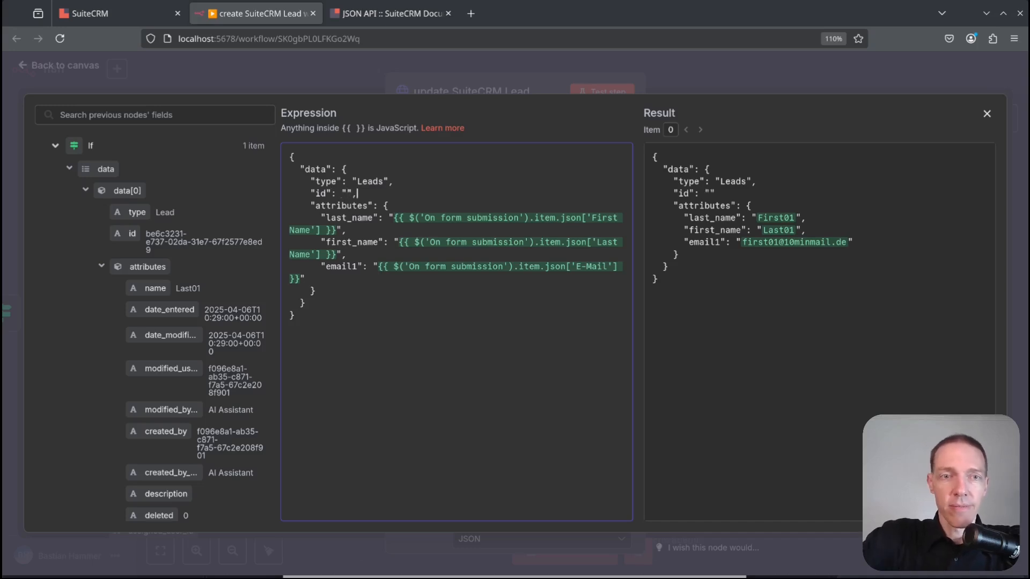
# Map the data[0] id from search SuiteCRM Leads by Email into the body's "id" value and return to the canvas.
pyautogui.click(54, 145)
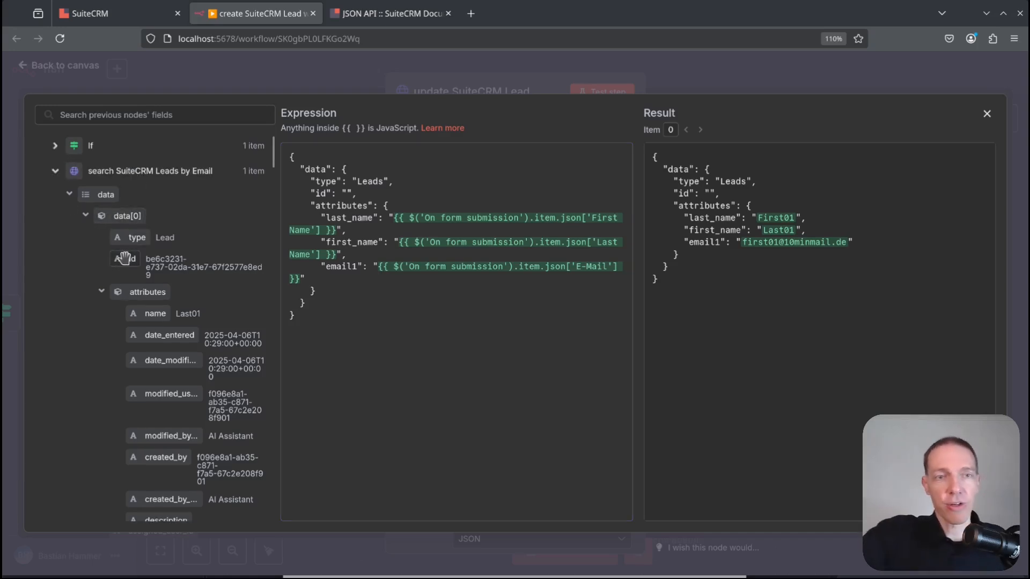
pyautogui.moveTo(129, 259); pyautogui.dragTo(349, 194)
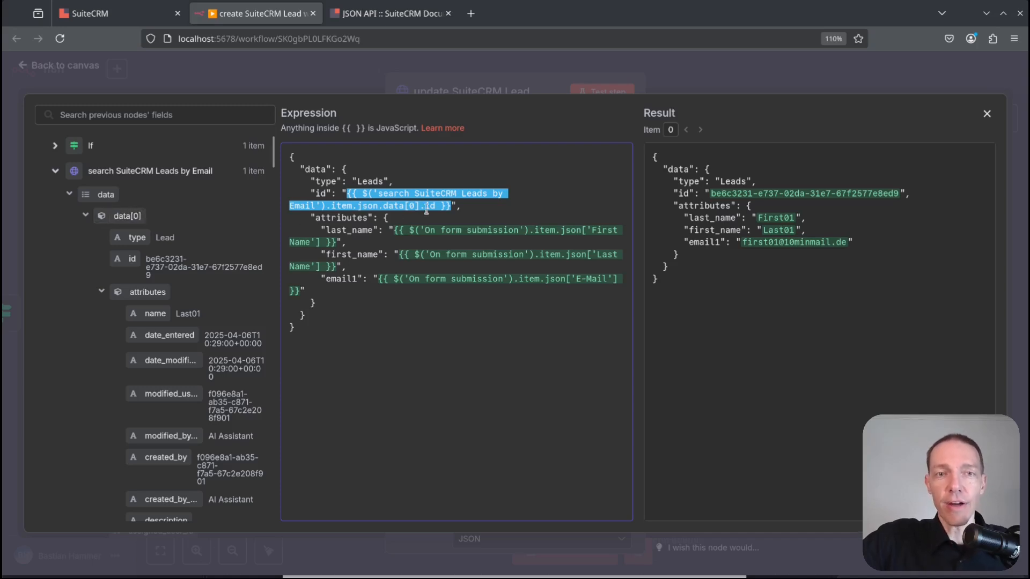
pyautogui.click(471, 206)
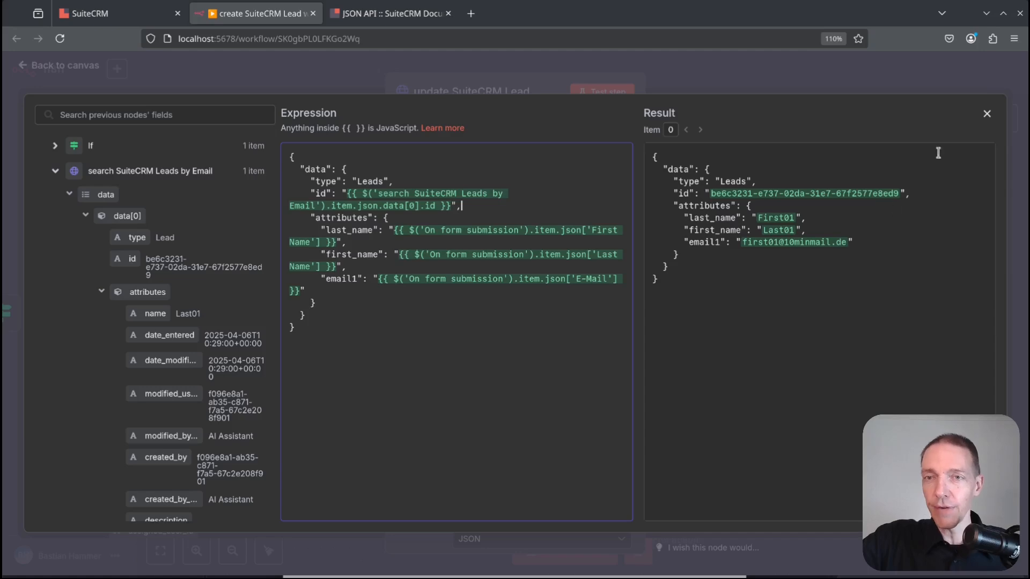
pyautogui.click(987, 114)
pyautogui.click(864, 69)
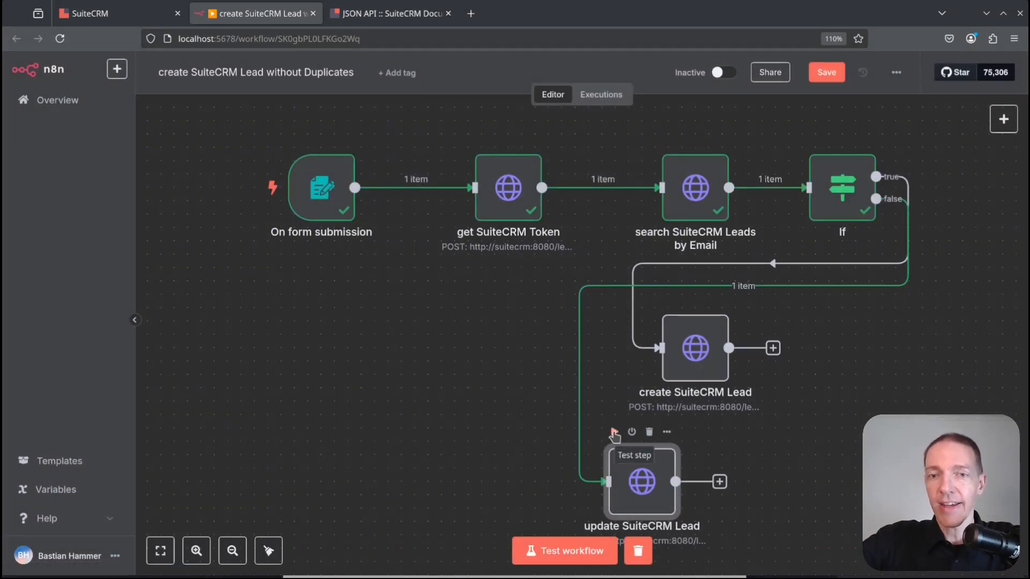
# Execute the update SuiteCRM Lead node and check the updated test lead's record in SuiteCRM's refreshed Leads list.
pyautogui.click(614, 432)
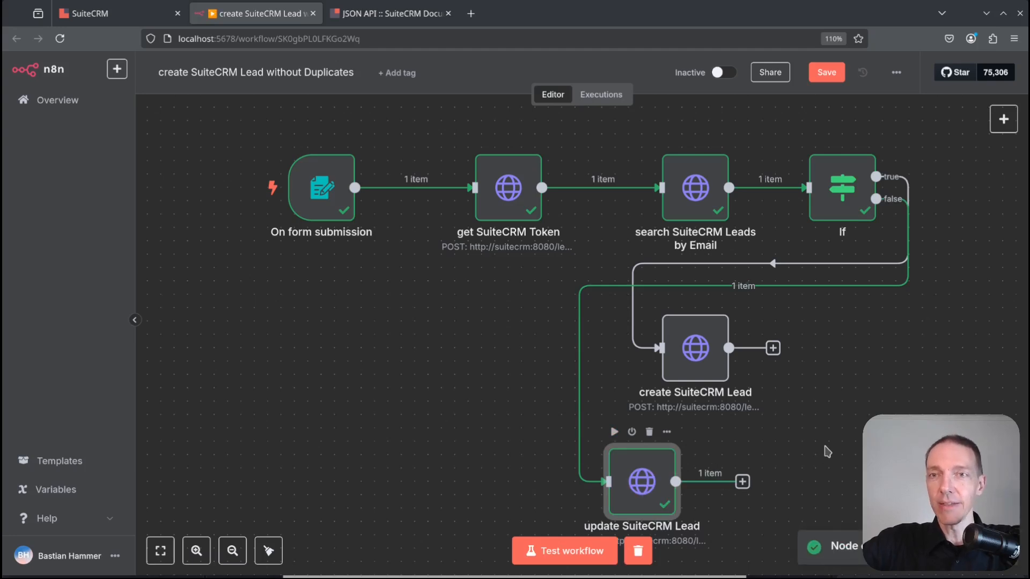
pyautogui.click(119, 13)
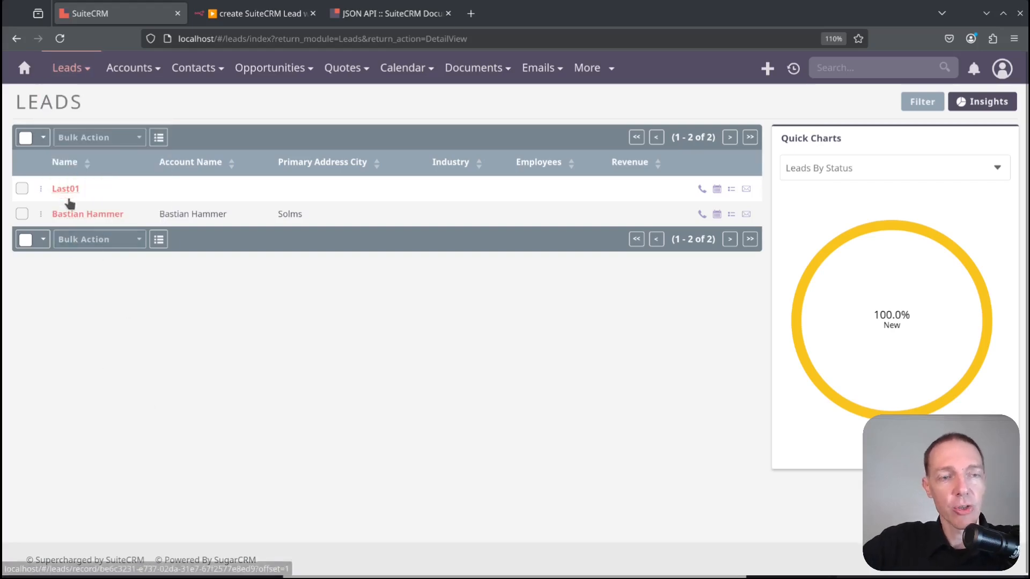
pyautogui.press('F5')
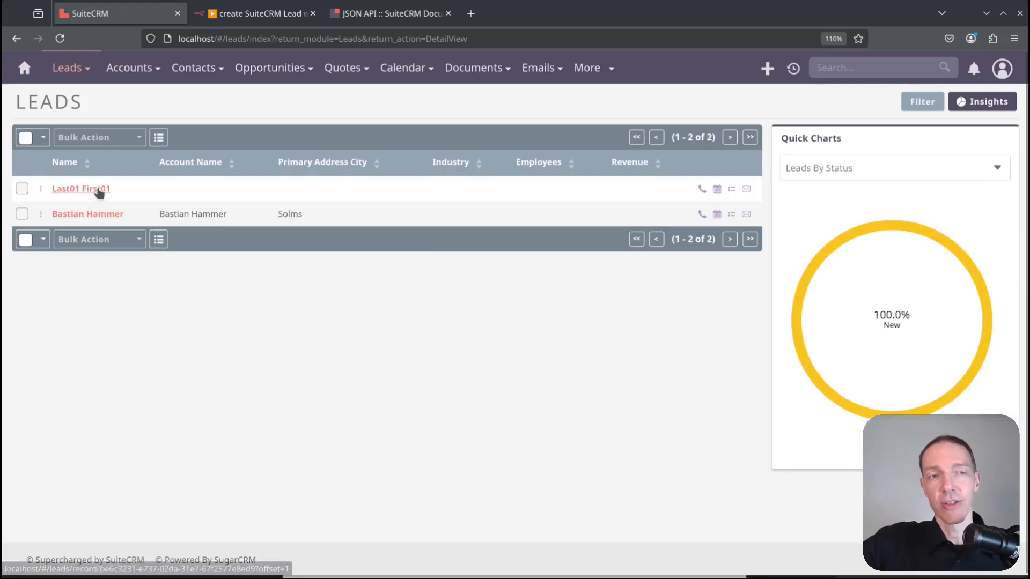
pyautogui.click(98, 190)
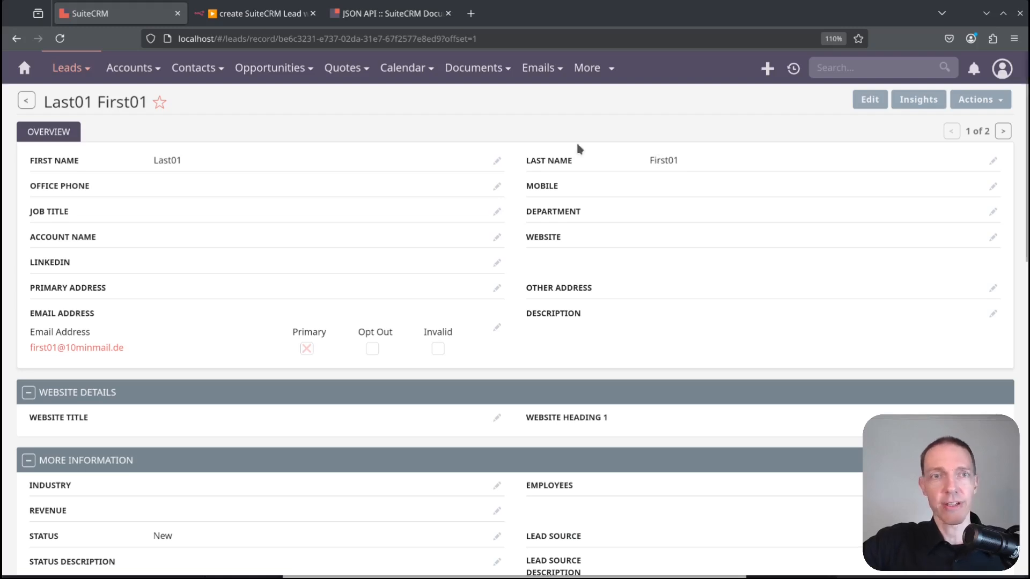
# Switch to the n8n workflow and map last_name in the update SuiteCRM Lead node's JSON body to the form's 'Last Name' field.
pyautogui.click(238, 15)
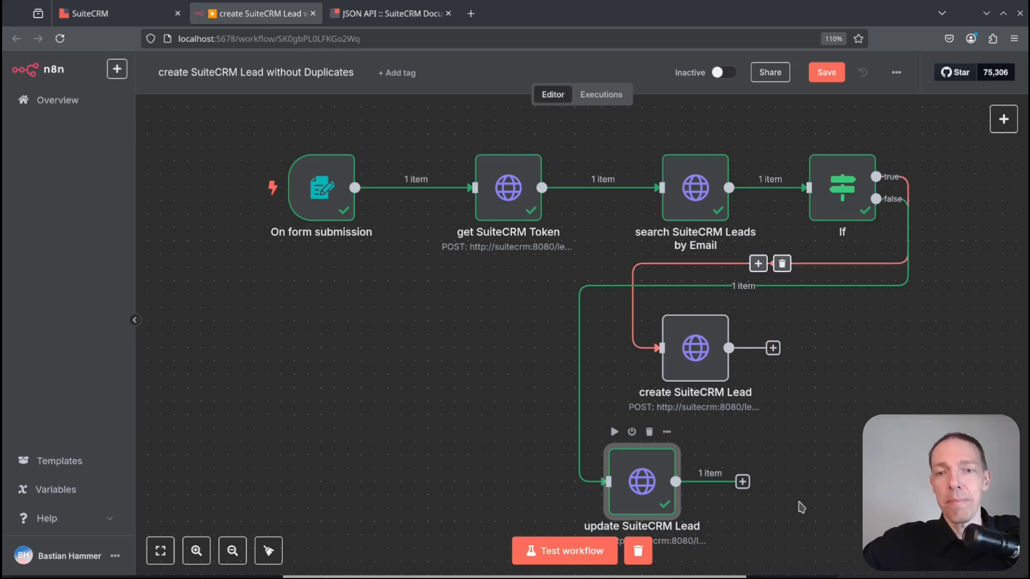
pyautogui.doubleClick(634, 483)
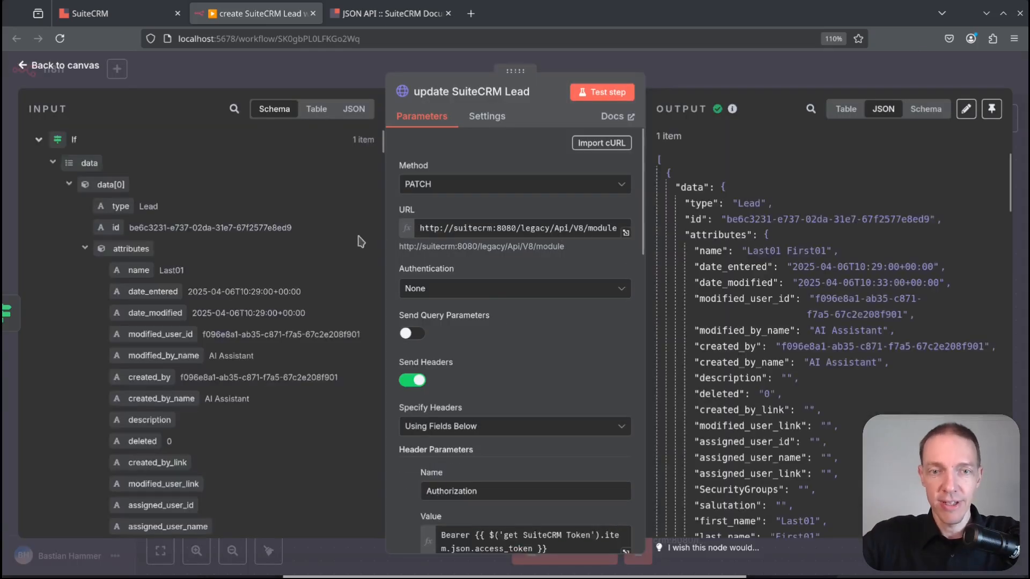
pyautogui.scroll(-5, 598, 398)
pyautogui.scroll(-7, 598, 398)
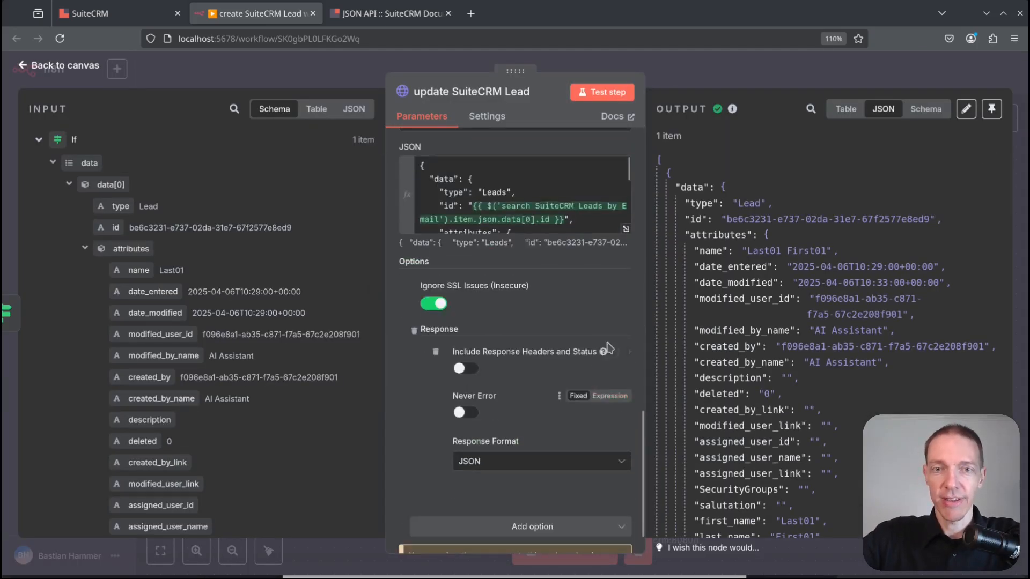
pyautogui.click(626, 230)
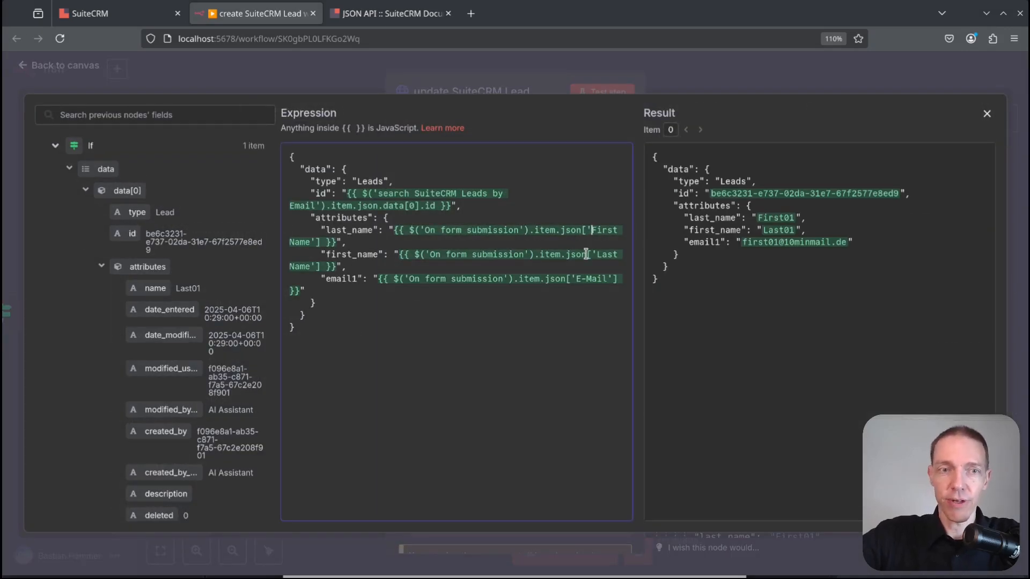
pyautogui.hotkey('ctrl', 'shift', 'Right')
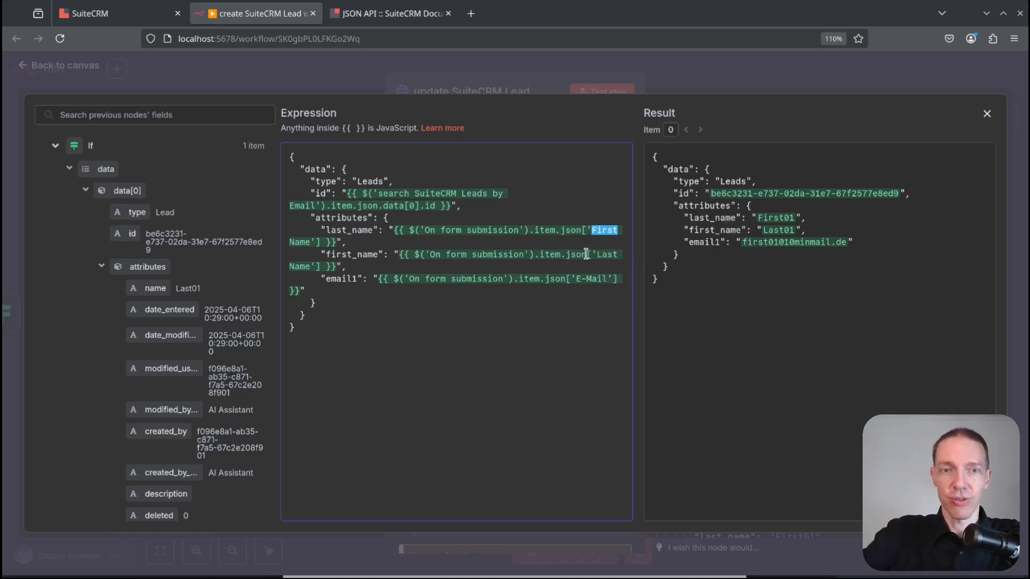
pyautogui.write('Last')
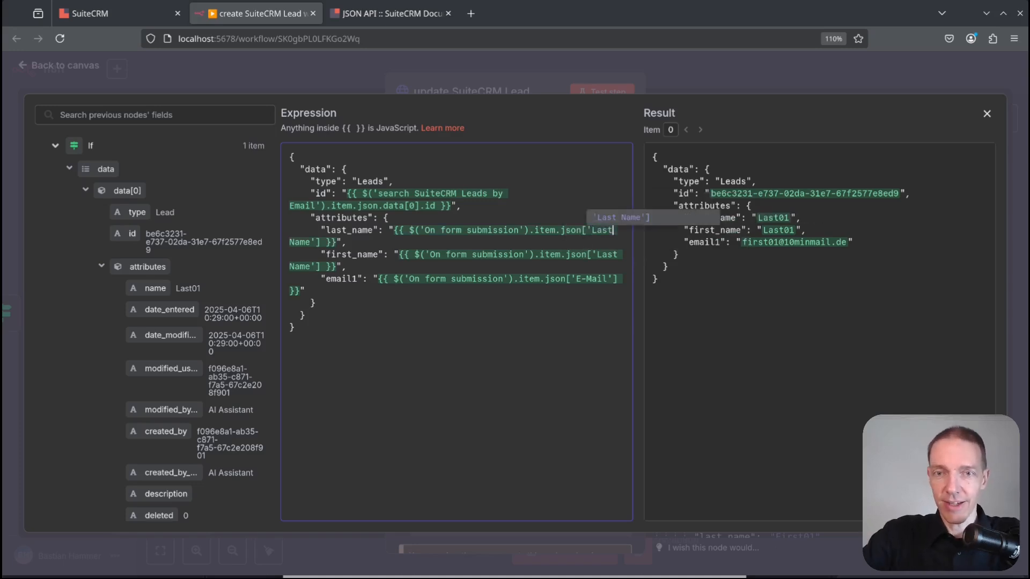
# Map first_name in the JSON body to the form's 'First Name' field and close the expression editor.
pyautogui.click(595, 254)
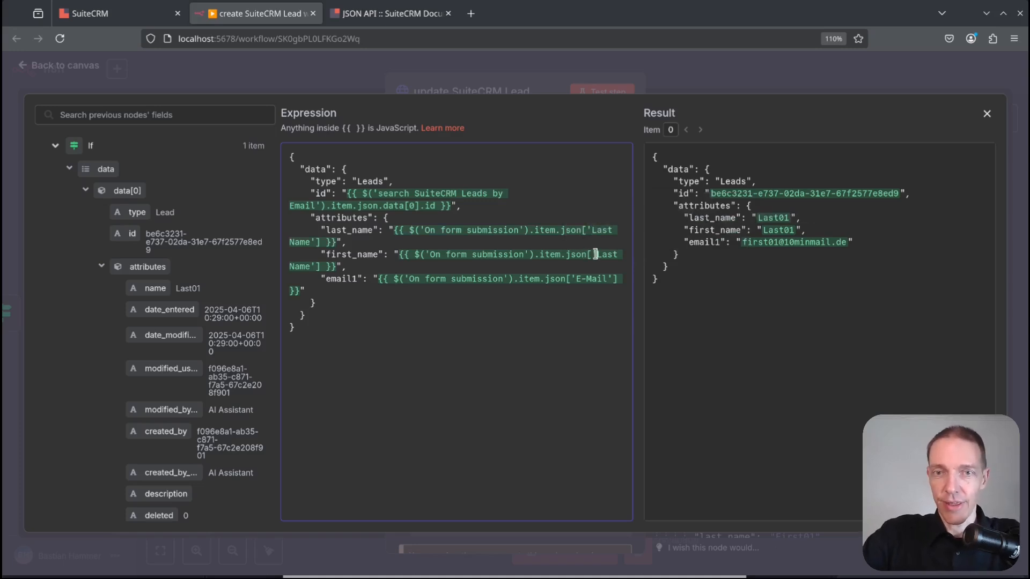
pyautogui.hotkey('ctrl', 'shift', 'Right')
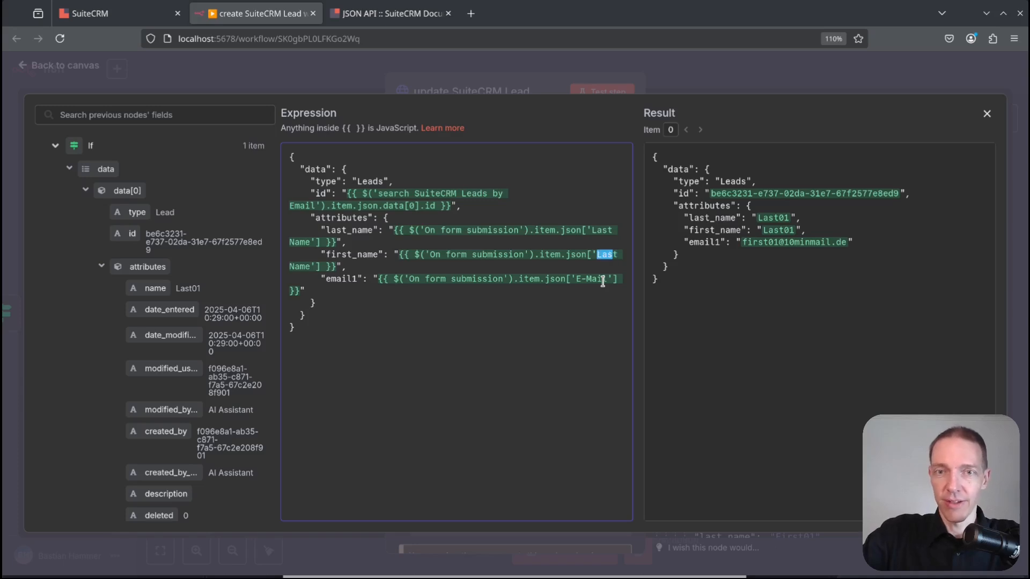
pyautogui.write('First')
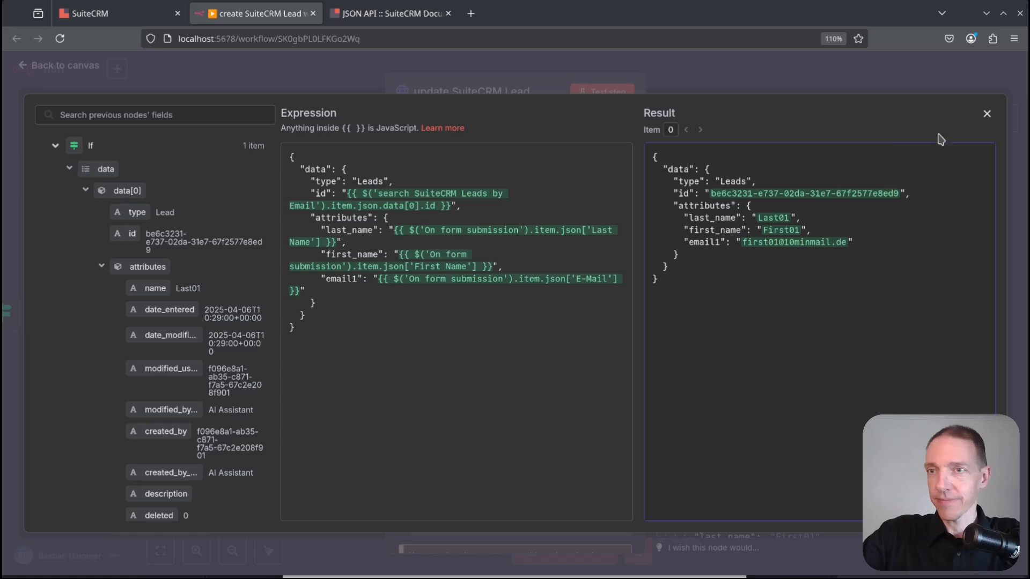
pyautogui.click(987, 114)
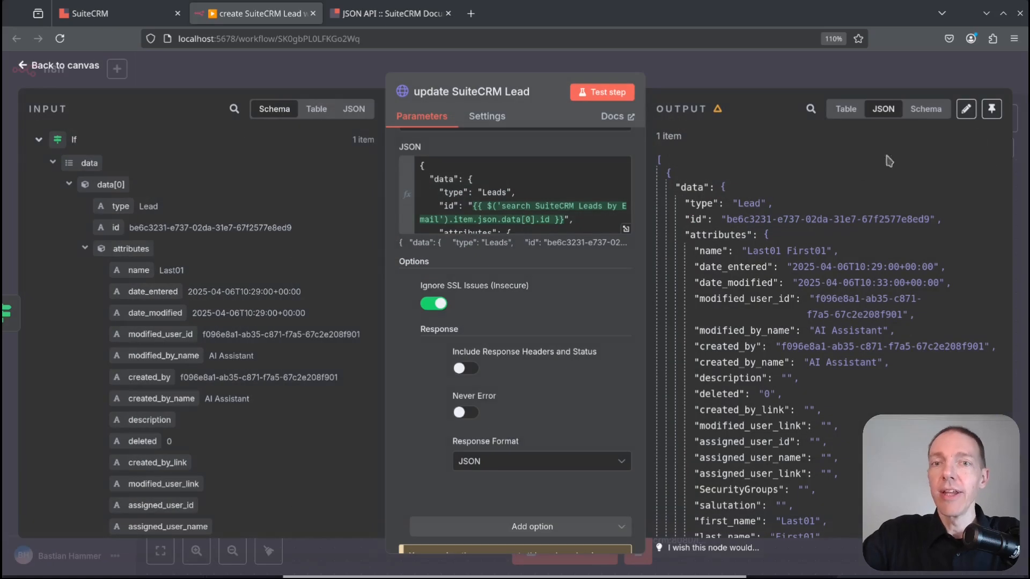
# Execute the update SuiteCRM Lead node, check the refreshed test lead record in SuiteCRM, and return to the n8n workflow canvas.
pyautogui.click(603, 96)
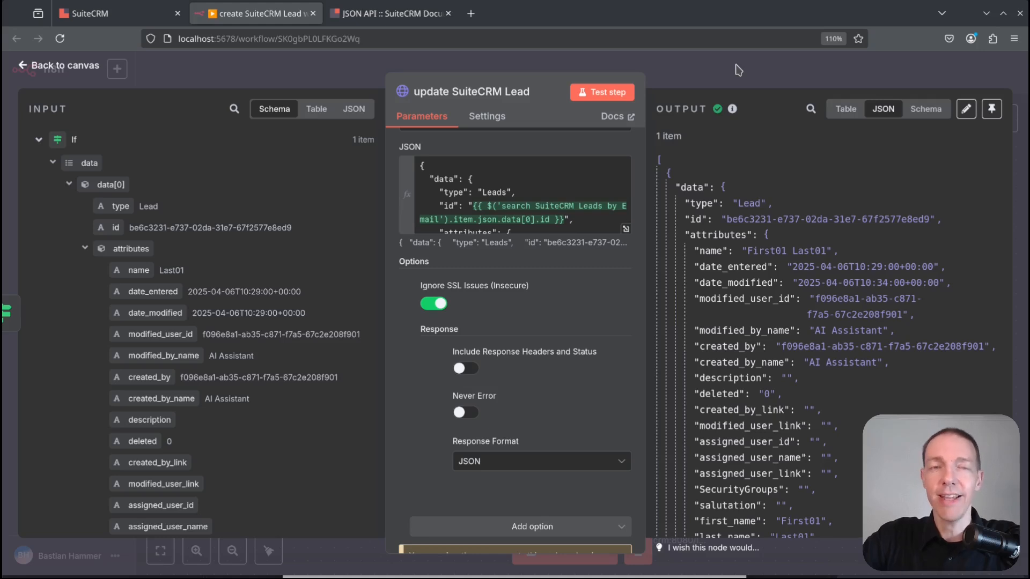
pyautogui.click(118, 14)
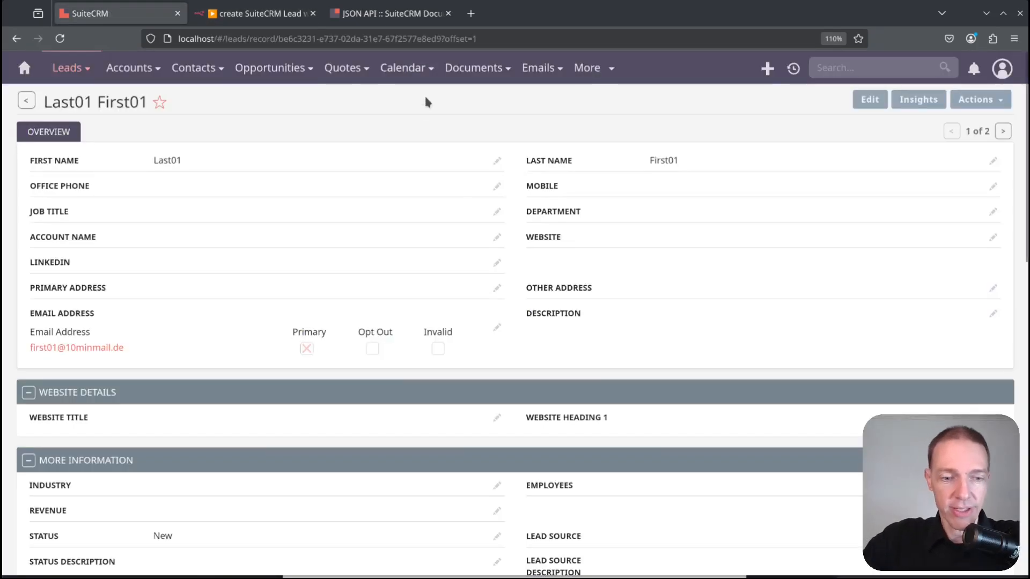
pyautogui.press('F5')
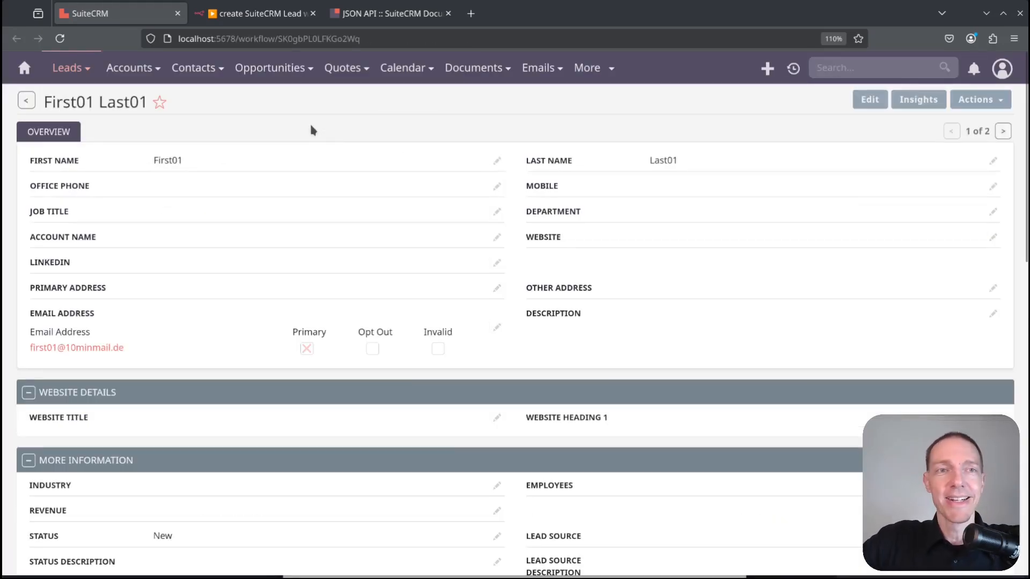
pyautogui.click(259, 14)
pyautogui.click(740, 84)
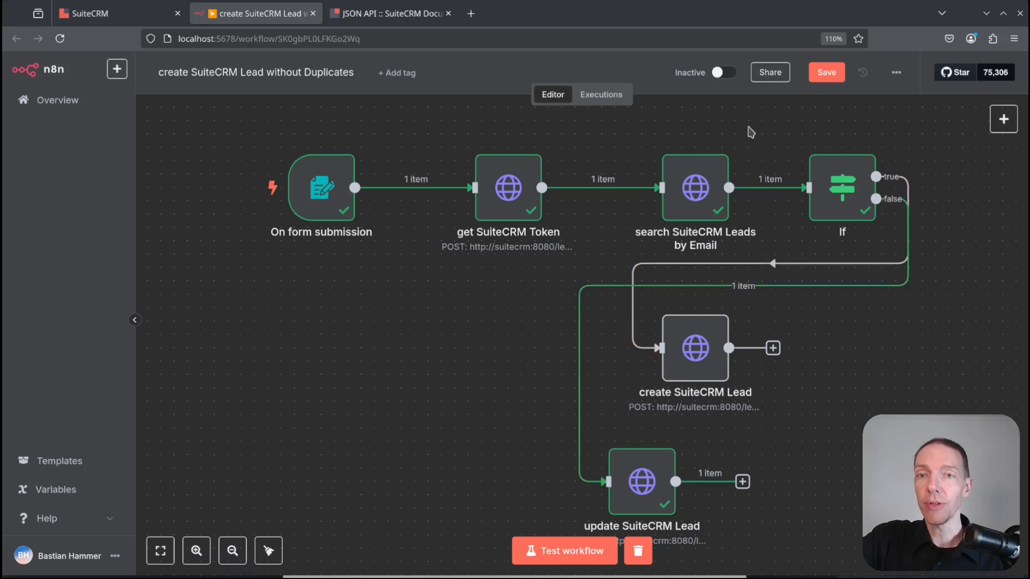
pyautogui.moveTo(754, 128); pyautogui.dragTo(555, 530)
pyautogui.click(833, 421)
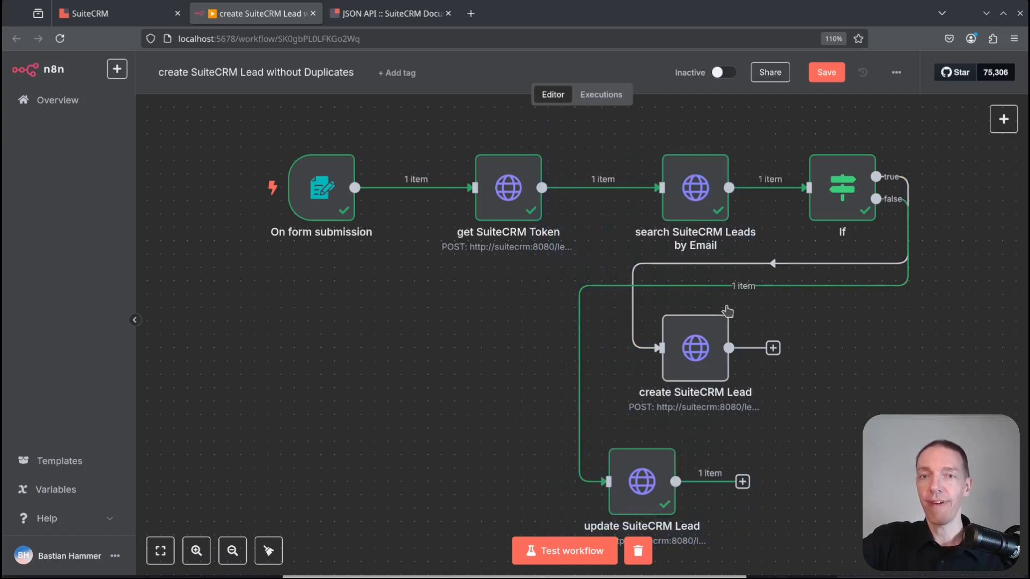
pyautogui.click(690, 177)
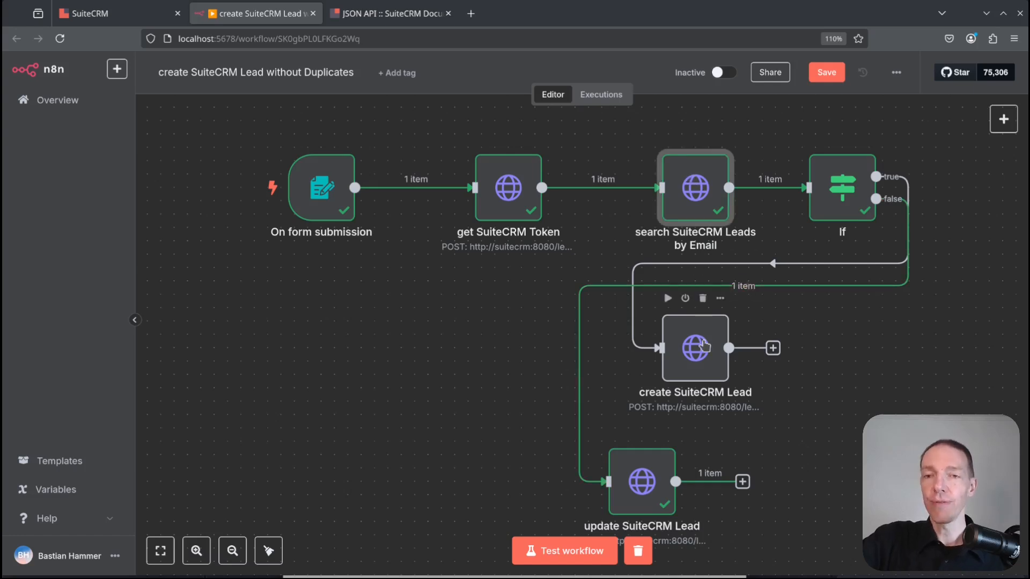
pyautogui.click(705, 345)
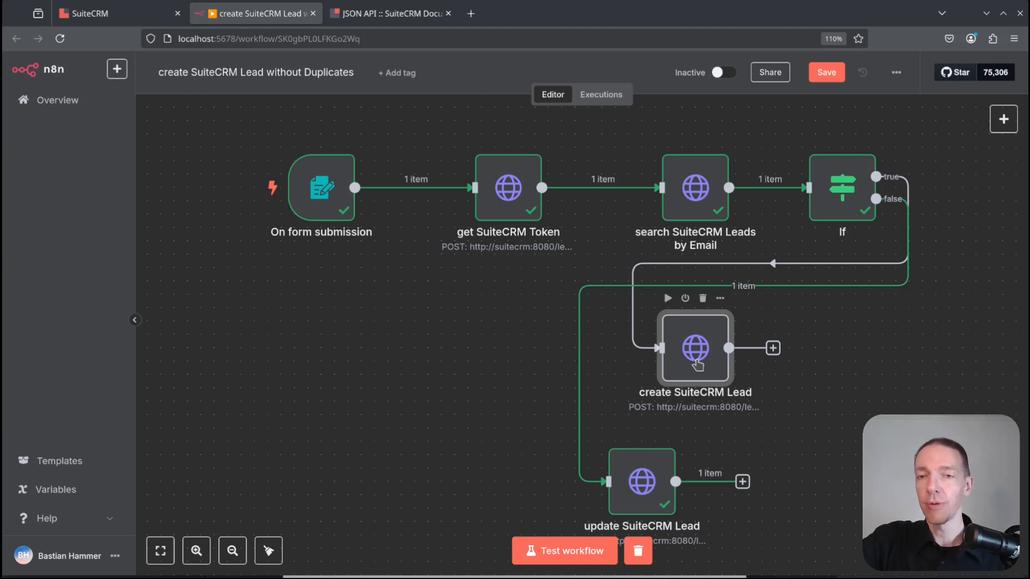
pyautogui.click(649, 487)
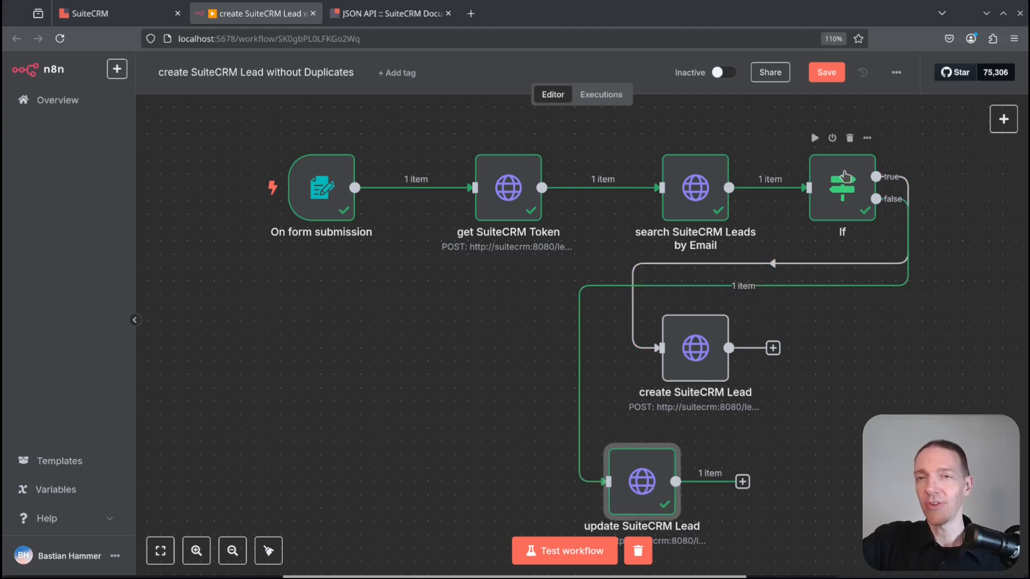
pyautogui.click(845, 176)
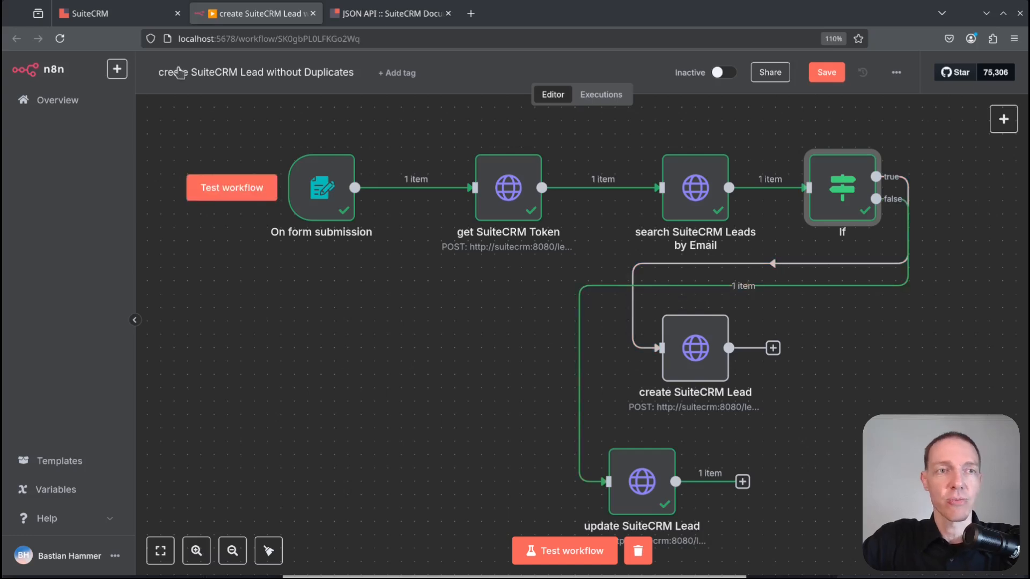
# Switch to SuiteCRM and view the updated test lead's record.
pyautogui.click(126, 13)
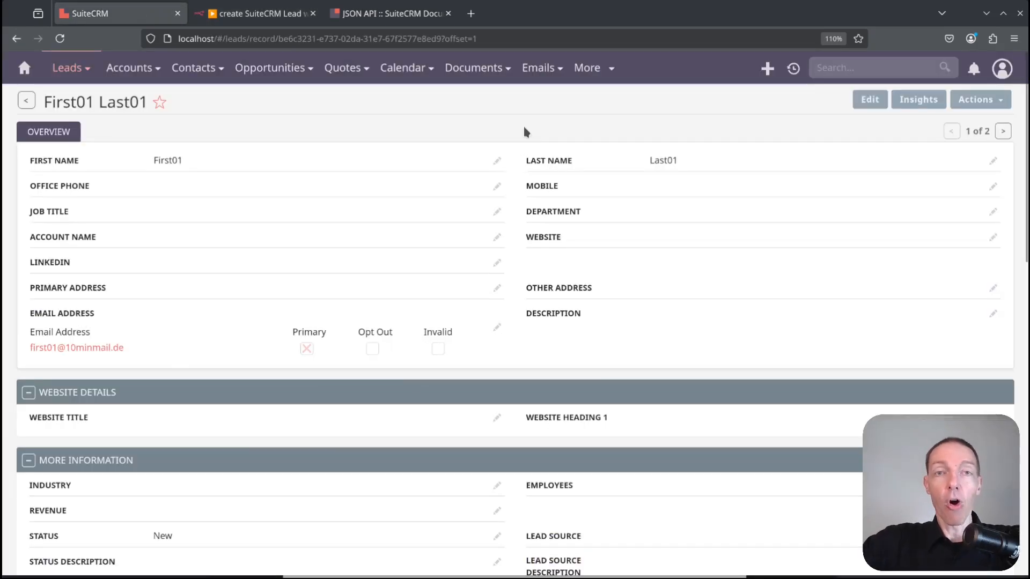